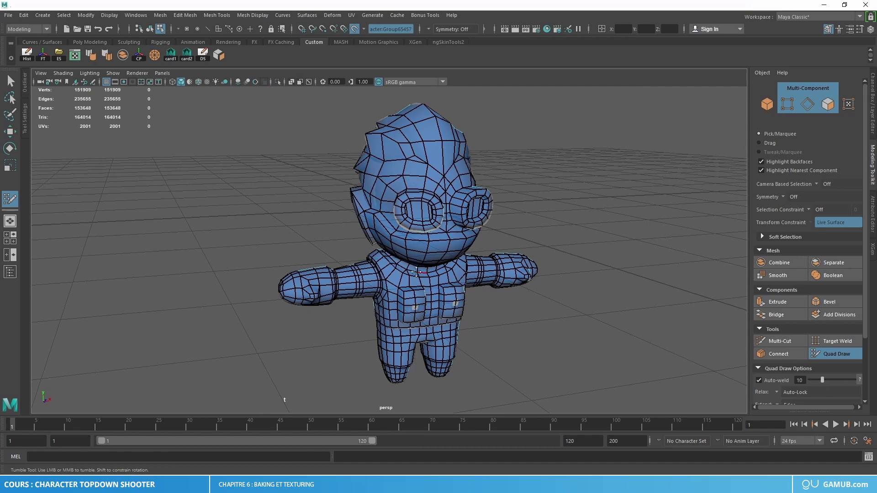
Step: Leave Quad Draw, select the low-poly character in object mode and disable its live surface
left_click_drag(400, 269, 432, 239, "alt")
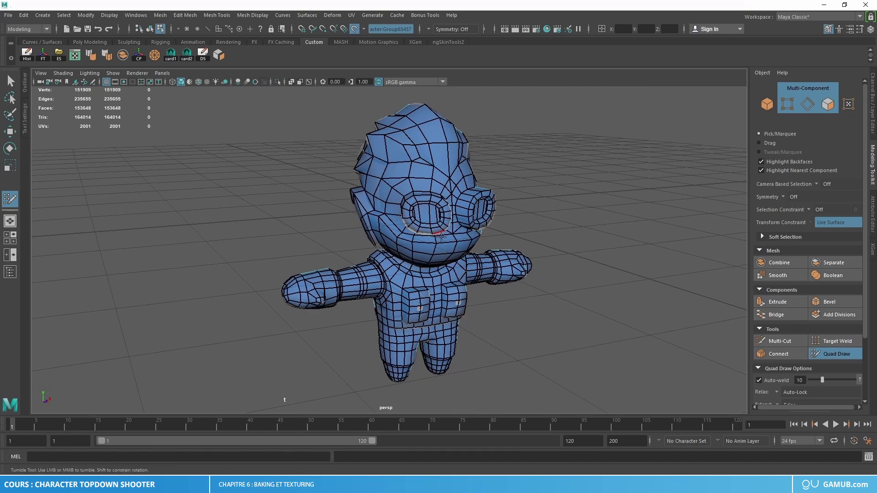
key("w")
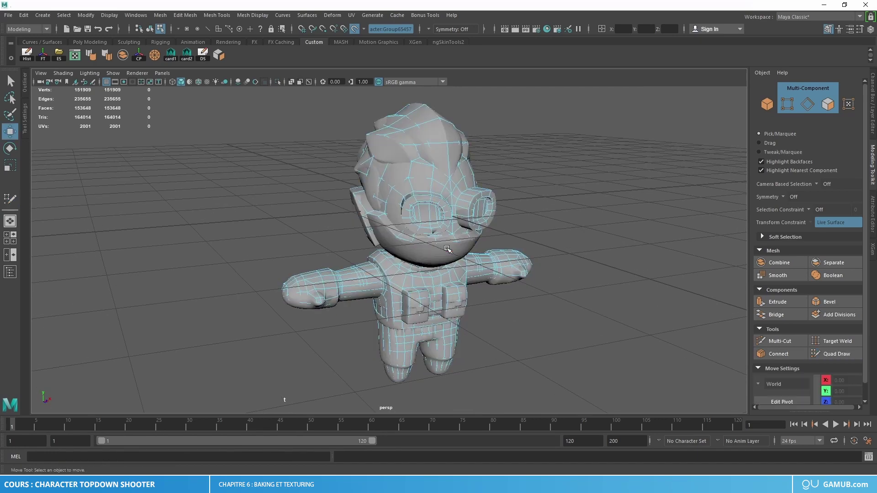
right_click_drag(435, 179, 463, 167)
left_click_drag(463, 168, 471, 188, "alt")
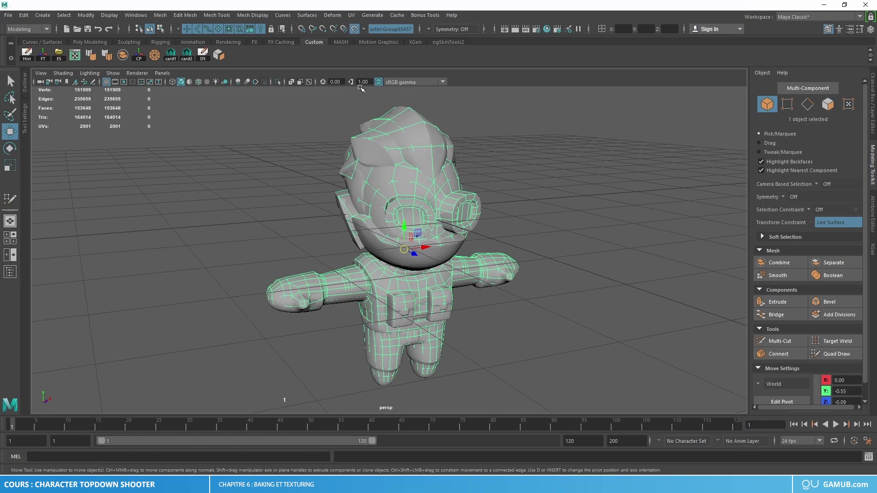
left_click(354, 29)
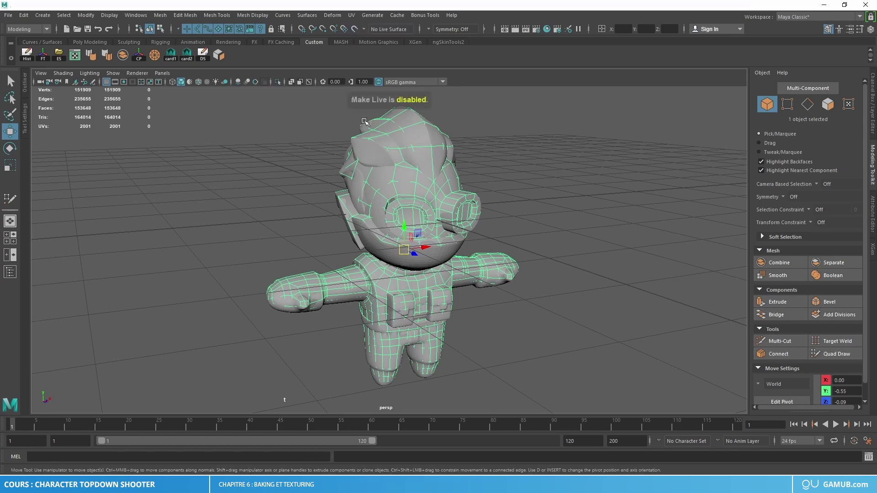
Step: Select the high-poly character mesh and hide it
left_click(373, 155)
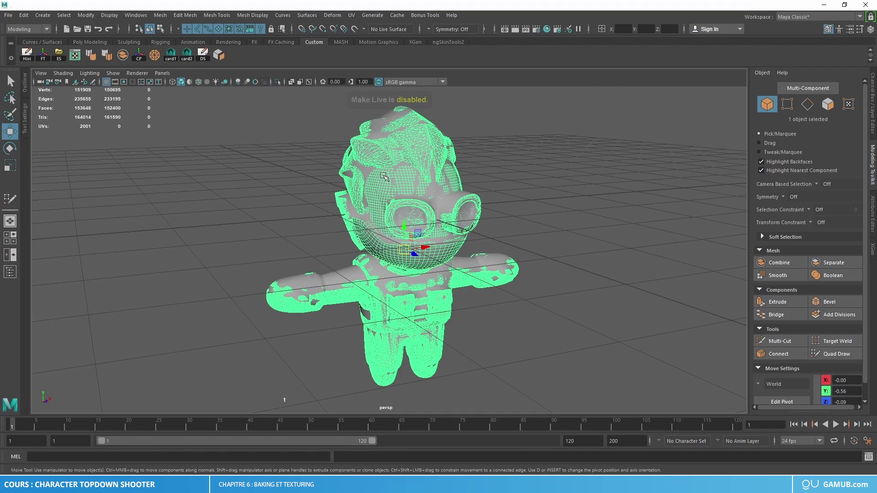
left_click_drag(385, 173, 401, 182, "alt")
key("ctrl+h")
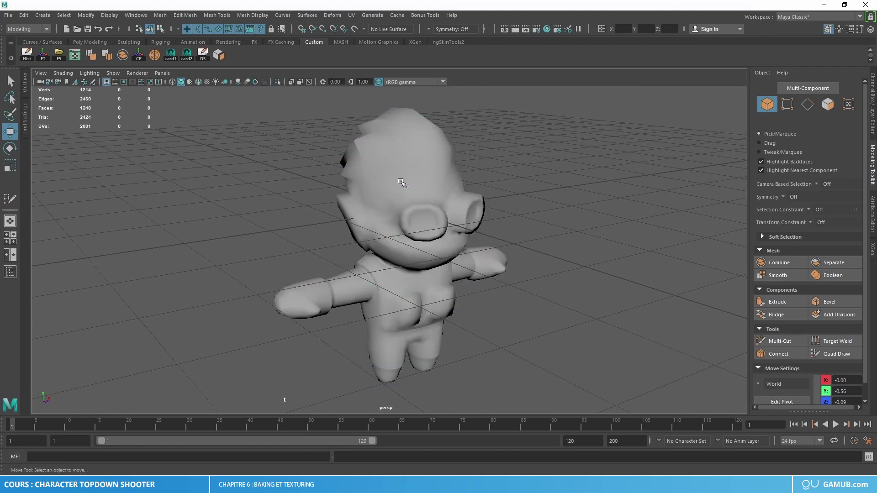
Step: Select the low-poly character and open the UV Editor for it
mouse_move(431, 212)
left_mouse_down("alt")
mouse_move(423, 209)
mouse_move(428, 228)
mouse_move(425, 217)
left_mouse_up("alt")
left_click(423, 198)
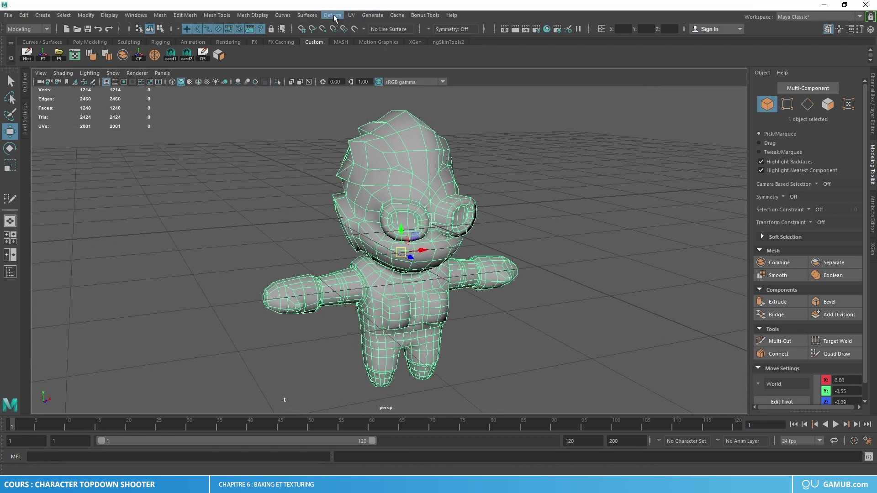
left_click(354, 16)
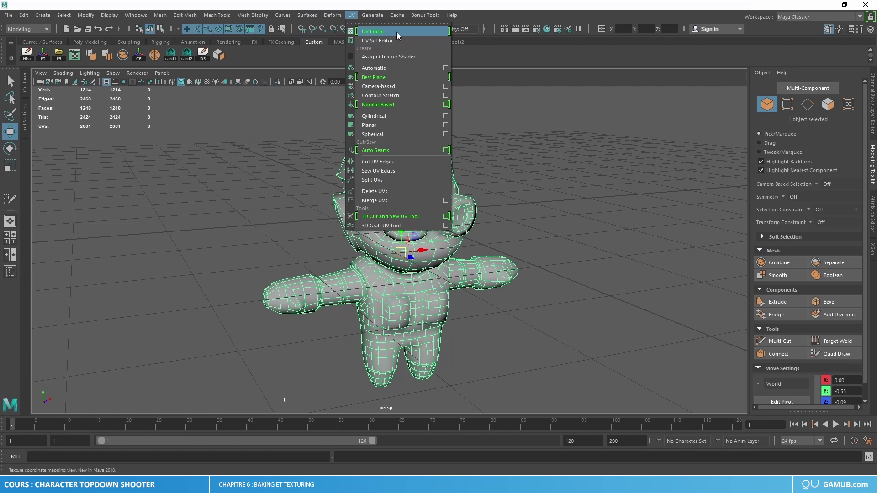
left_click(354, 18)
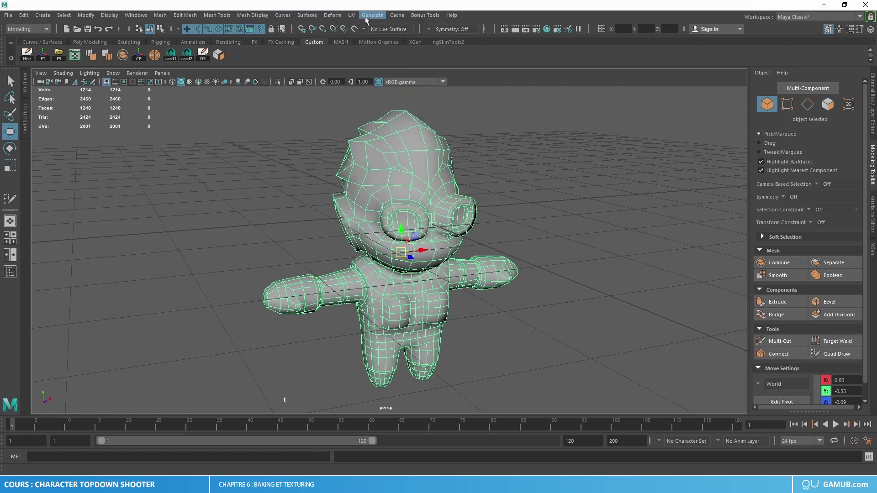
left_click(45, 29)
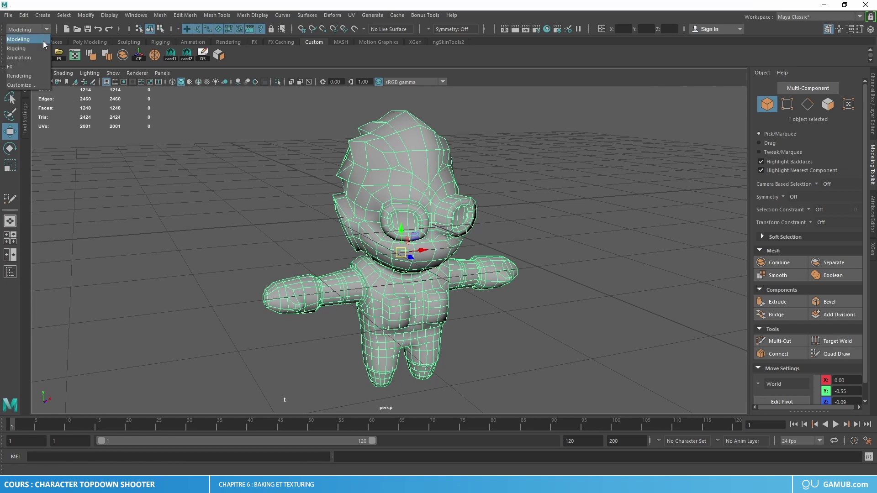
left_click(34, 42)
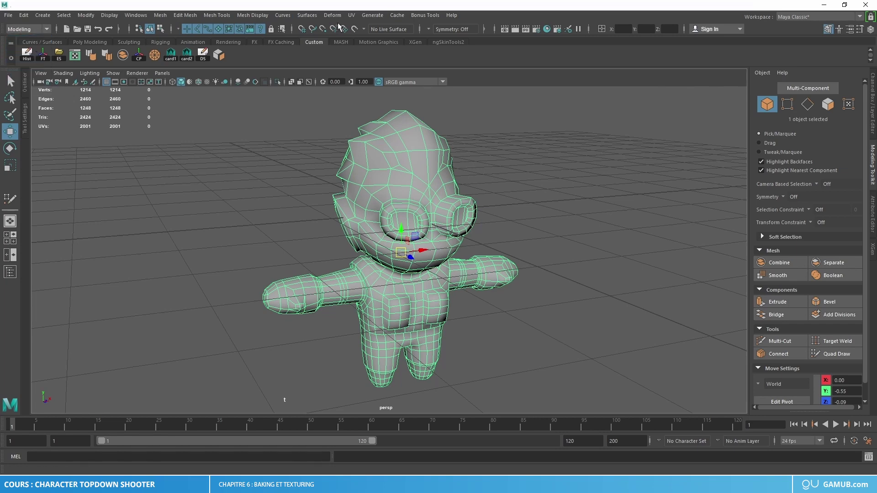
left_click(351, 16)
left_click(395, 31)
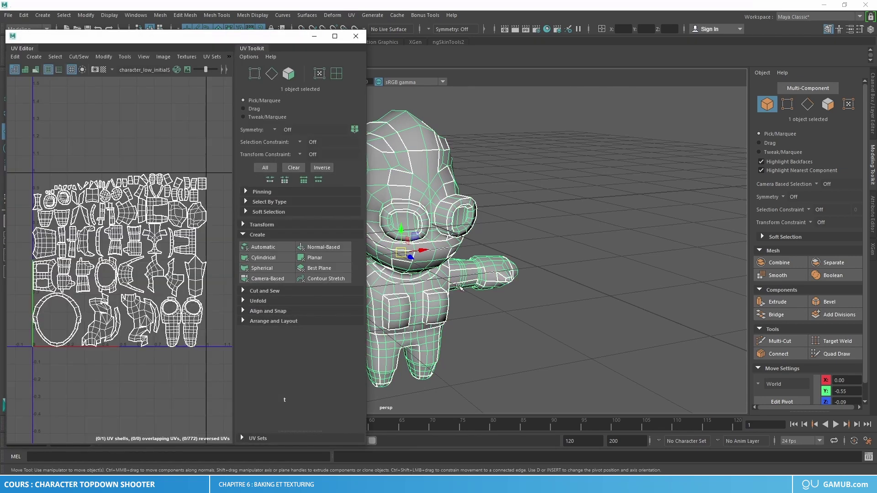
Step: Frame the whole low-poly character from the front and apply a Camera-Based UV projection to it
middle_click_drag(458, 286, 554, 293, "alt")
middle_click_drag(484, 292, 502, 285, "alt")
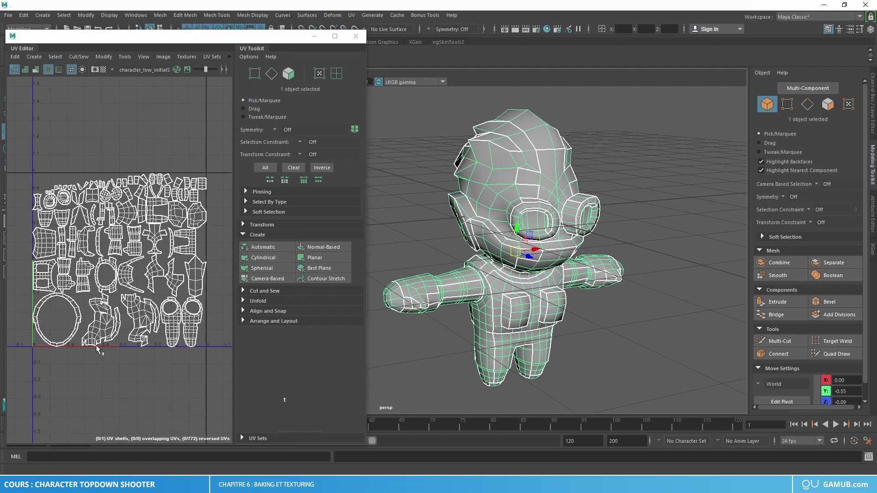
mouse_move(478, 283)
left_mouse_down("alt")
mouse_move(496, 288)
mouse_move(486, 288)
left_mouse_up("alt")
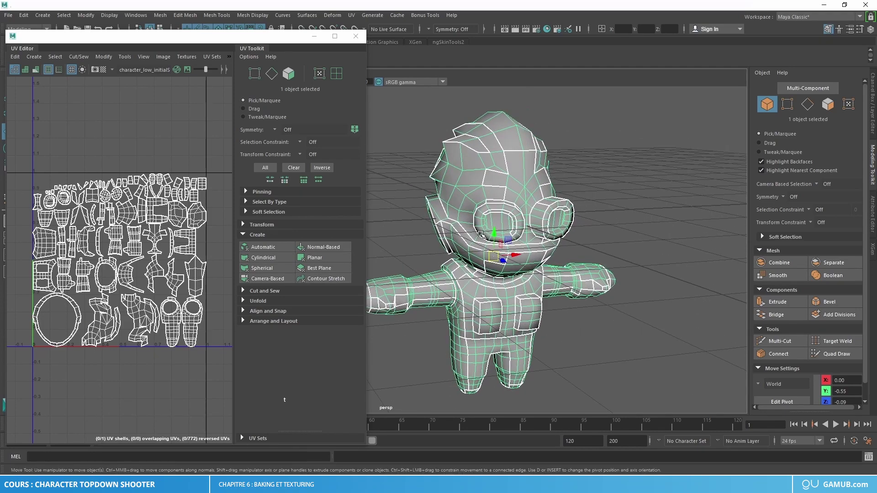
left_click(283, 278)
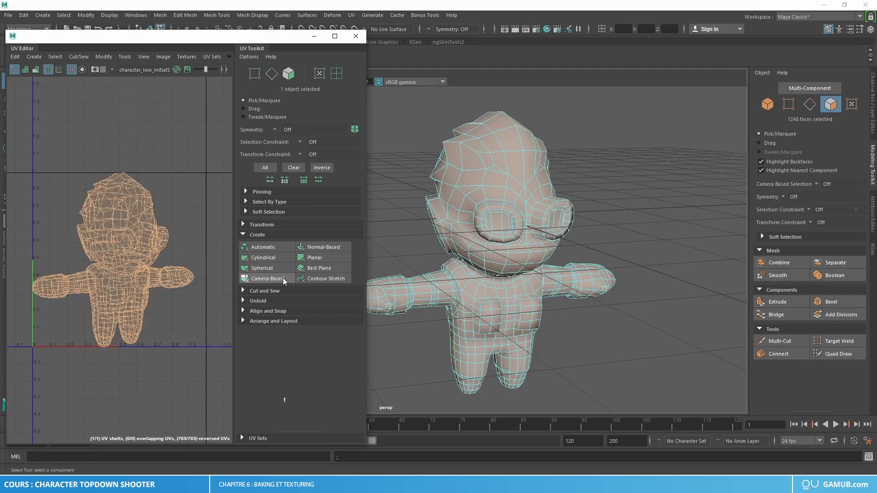
left_click_drag(474, 272, 578, 285, "alt")
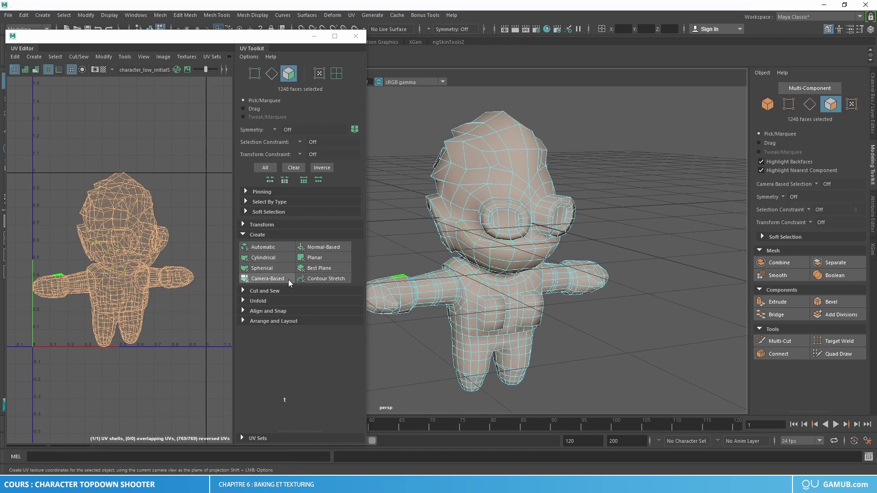
middle_click_drag(470, 269, 462, 263, "alt")
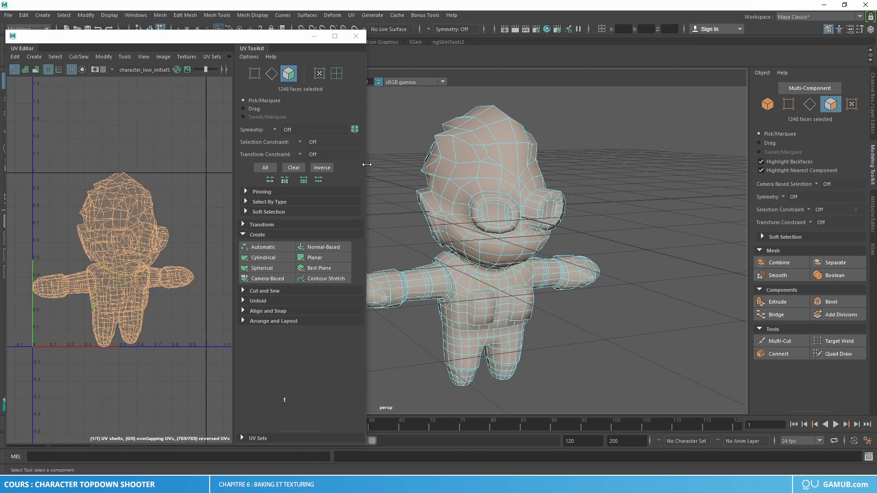
Step: Switch to edge selection and select the full edge loop around the base of the character's neck
left_click(271, 73)
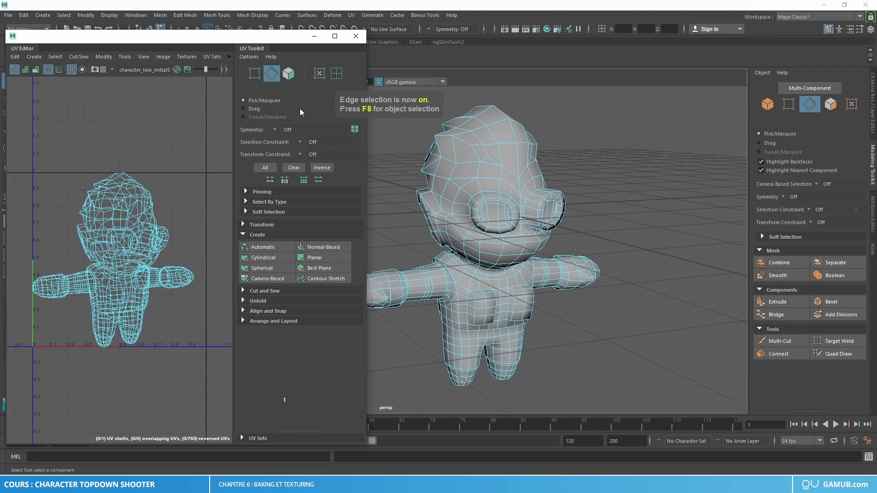
left_click(288, 73)
left_click(271, 73)
left_click(254, 73)
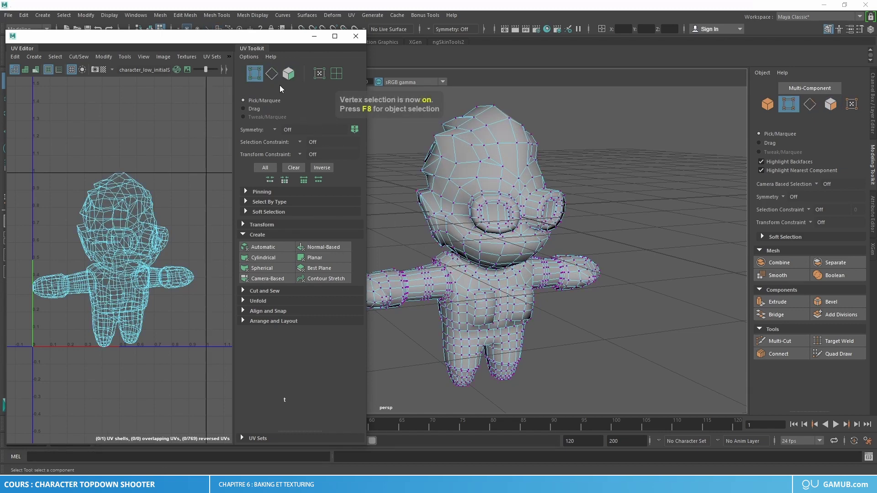
left_click(272, 73)
middle_click_drag(506, 286, 493, 258, "alt")
right_click_drag(458, 240, 580, 310, "alt")
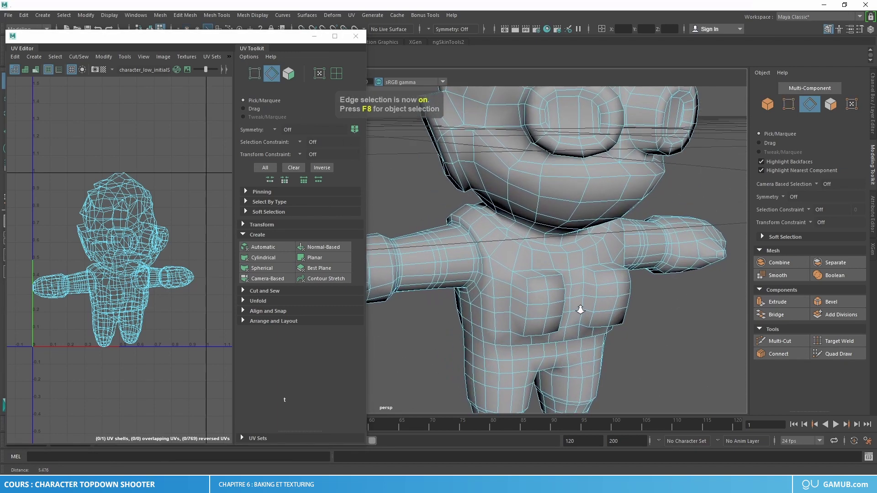
middle_click_drag(562, 240, 506, 250, "alt")
left_click_drag(480, 256, 496, 245, "alt")
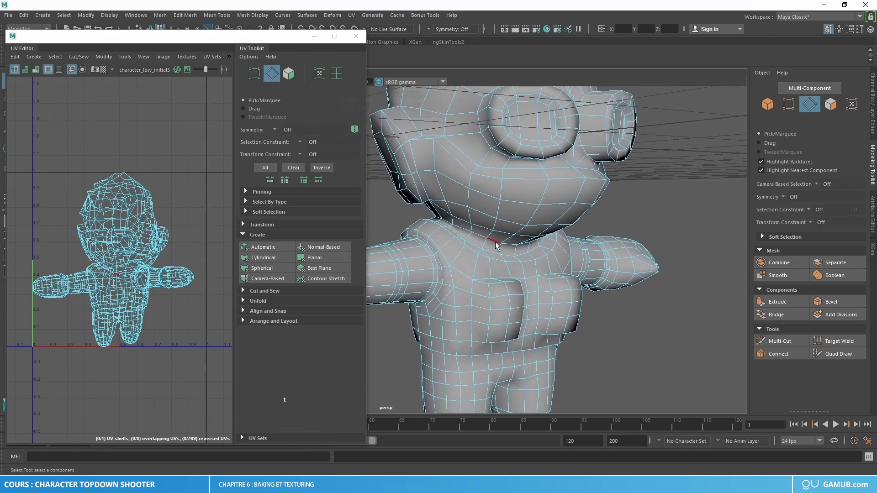
double_click(496, 246)
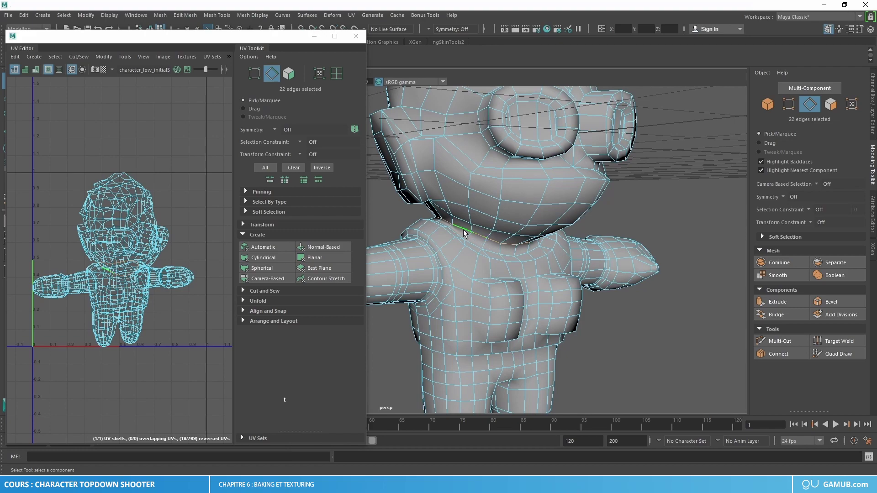
left_click_drag(507, 247, 477, 282, "alt")
left_click(450, 242)
double_click(450, 242)
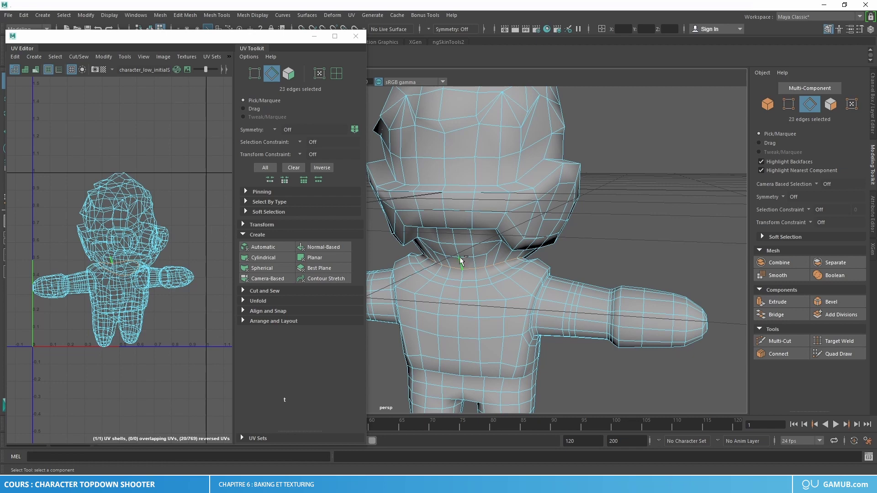
Step: Add the vertical centre edges from the back of the neck up the back of the head to the selection
left_click(454, 237, "shift")
left_click_drag(470, 280, 479, 227, "alt")
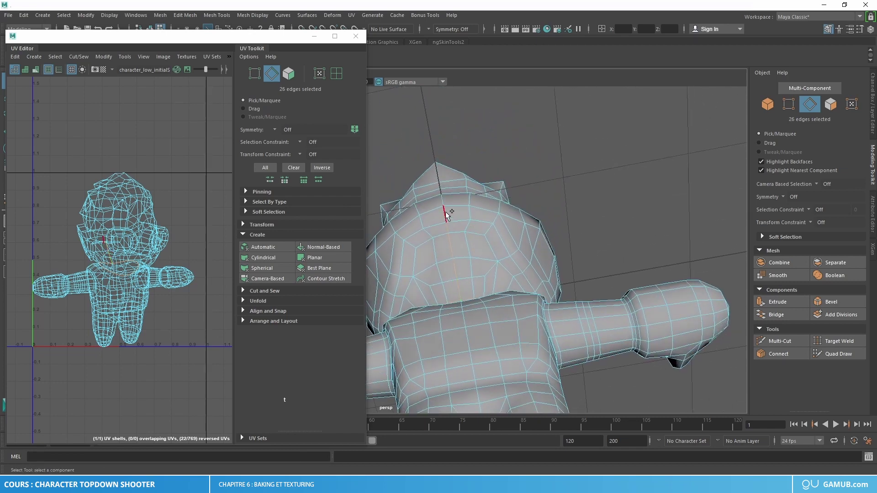
left_click_drag(460, 191, 450, 222, "alt")
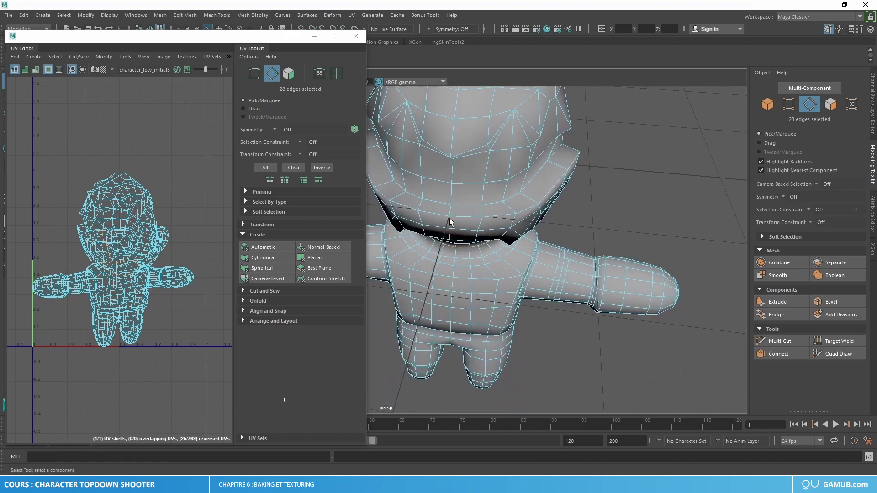
left_click(451, 173, "shift")
left_click_drag(451, 173, 466, 242, "alt")
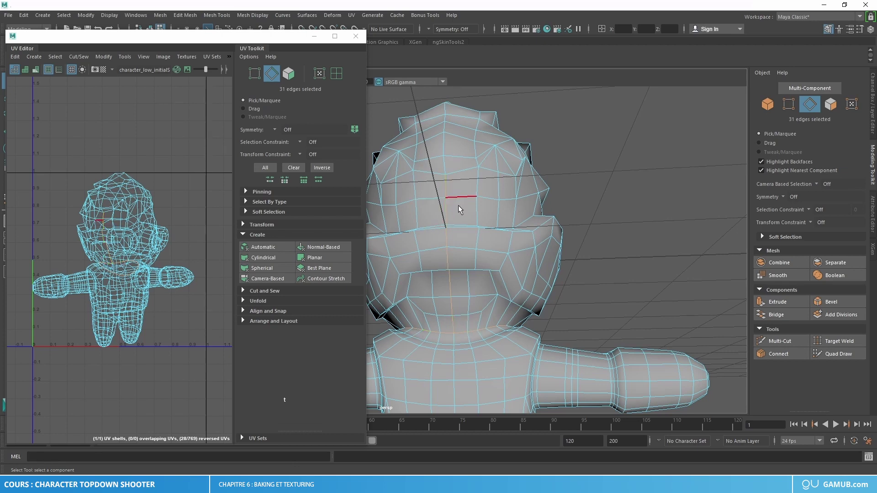
mouse_move(459, 209)
left_mouse_down("alt")
mouse_move(446, 226)
mouse_move(455, 226)
left_mouse_up("alt")
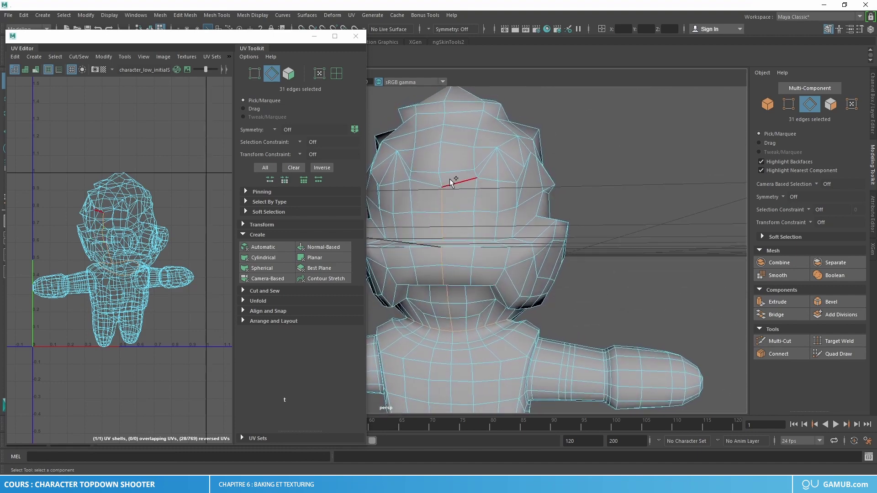
left_click_drag(500, 342, 403, 254, "alt")
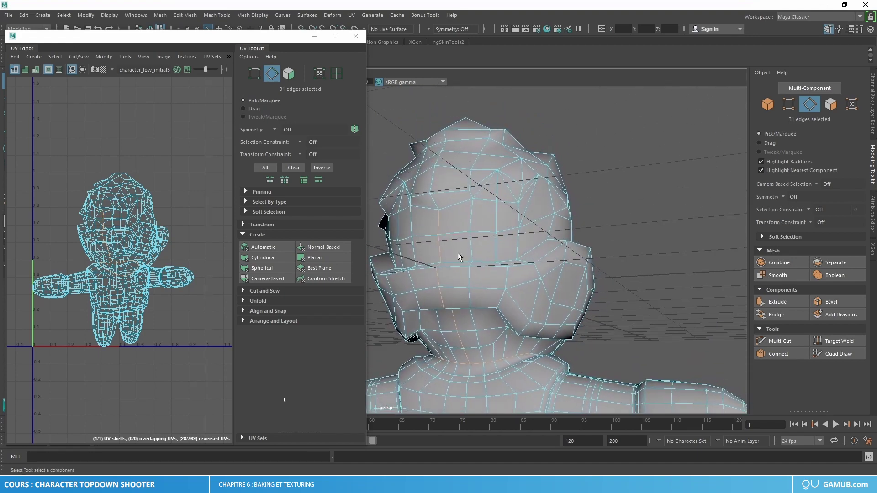
Step: Cut the UVs along the selected neck loop and back-of-head edges, then clear the selection
left_click(264, 292)
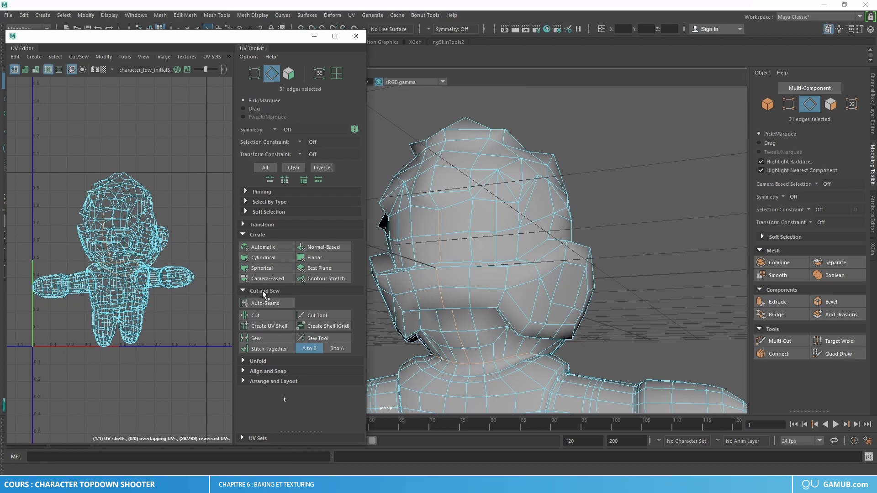
left_click(261, 291)
left_click(256, 291)
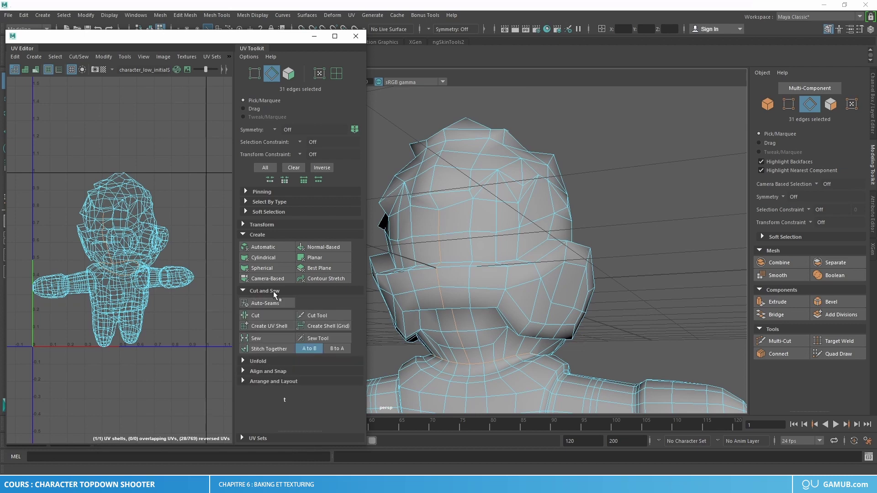
left_click(263, 316)
key("w")
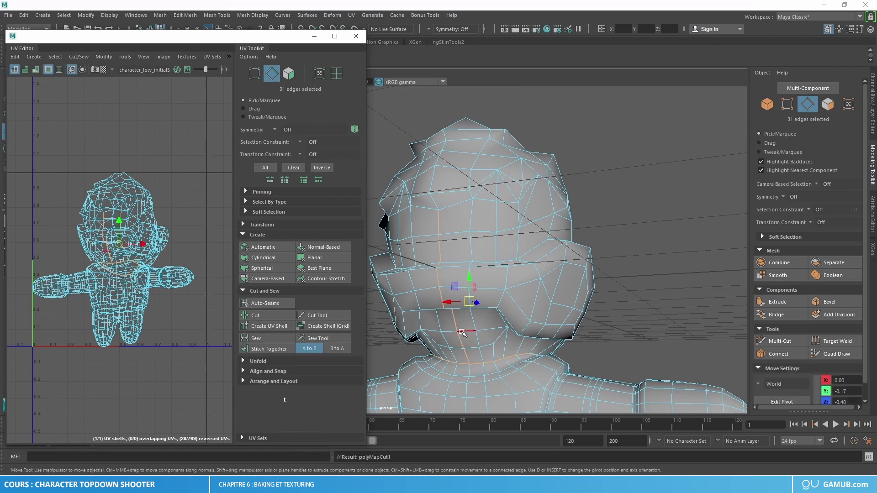
left_click_drag(466, 334, 481, 263, "alt")
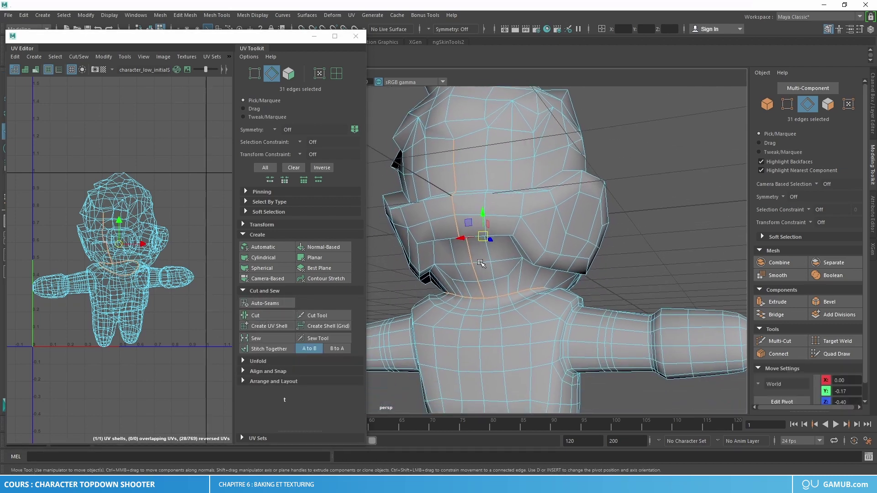
left_click(674, 213)
left_click_drag(659, 290, 629, 250, "alt")
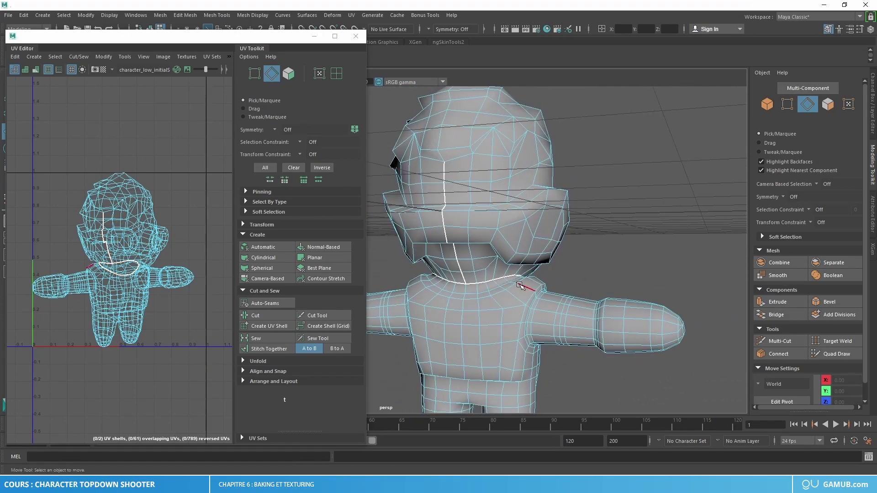
Step: Set the selection symmetry to Object X so both sides of the character are selected together
left_click_drag(585, 278, 418, 319, "alt")
middle_click_drag(418, 319, 540, 247, "alt")
left_click_drag(539, 247, 517, 254, "alt")
left_click_drag(609, 247, 587, 240, "alt")
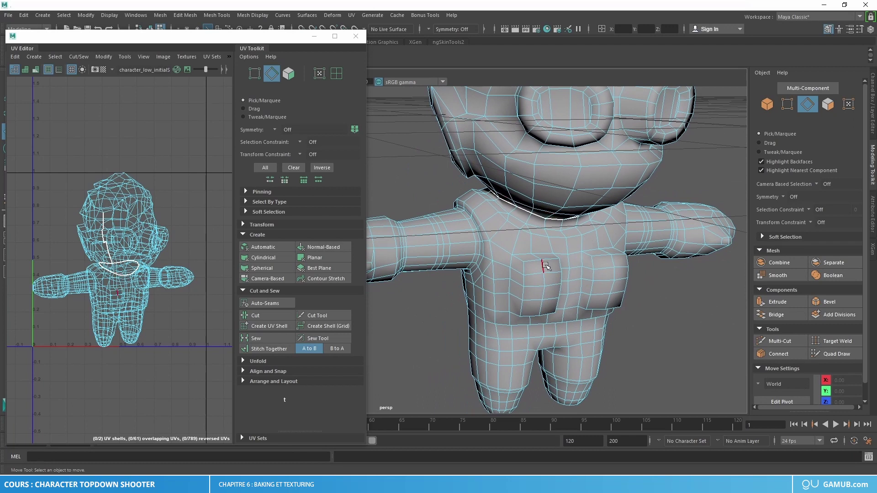
left_click(782, 200)
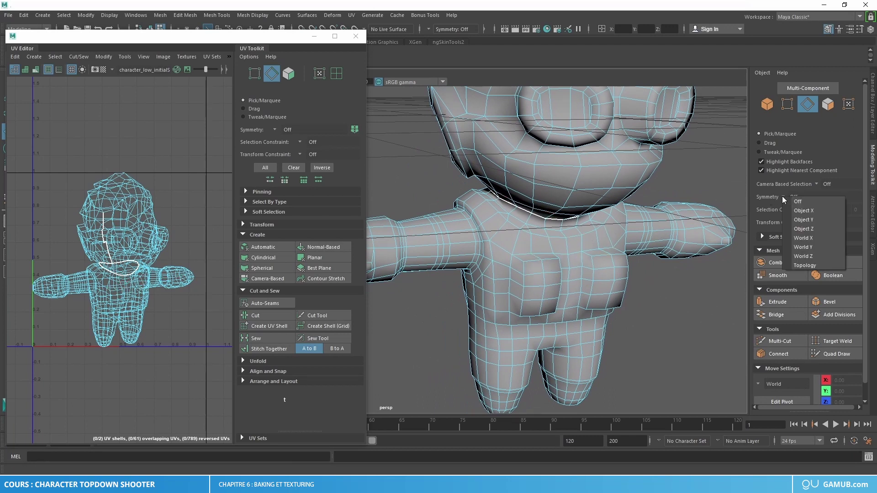
left_click(802, 211)
Step: Select the full edge loop around the shoulder where the arm joins the torso
left_click_drag(624, 259, 558, 265, "alt")
middle_click_drag(558, 265, 532, 234, "alt")
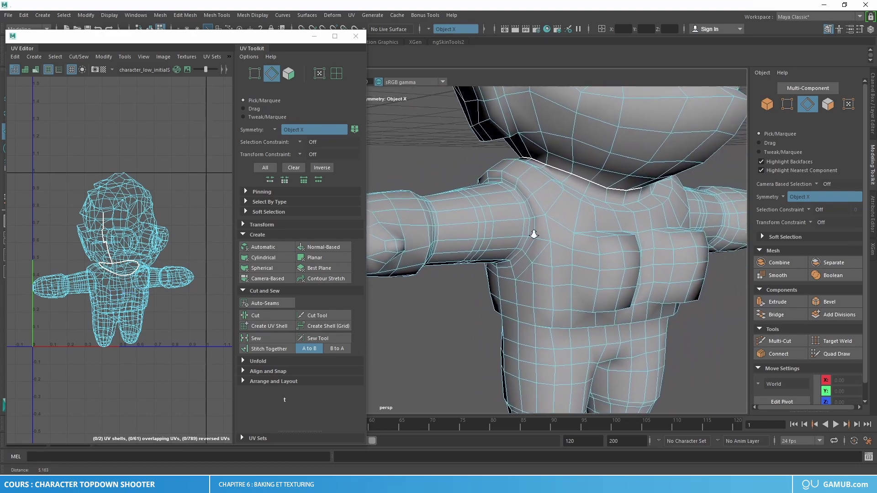
right_click_drag(533, 235, 565, 241, "alt")
left_click_drag(565, 241, 587, 214, "alt")
double_click(579, 185)
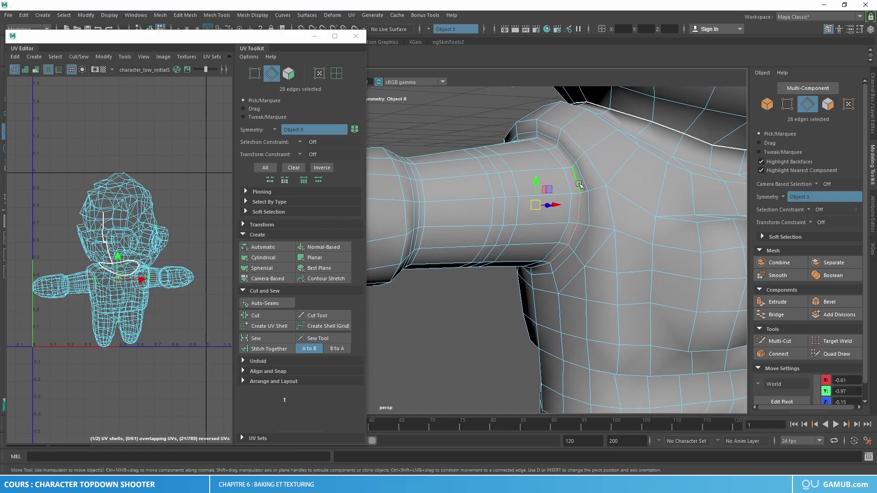
Step: Add the line of edges along the underside of the arm, from the armpit to the wrist, to the selection
left_click_drag(578, 184, 601, 254, "alt")
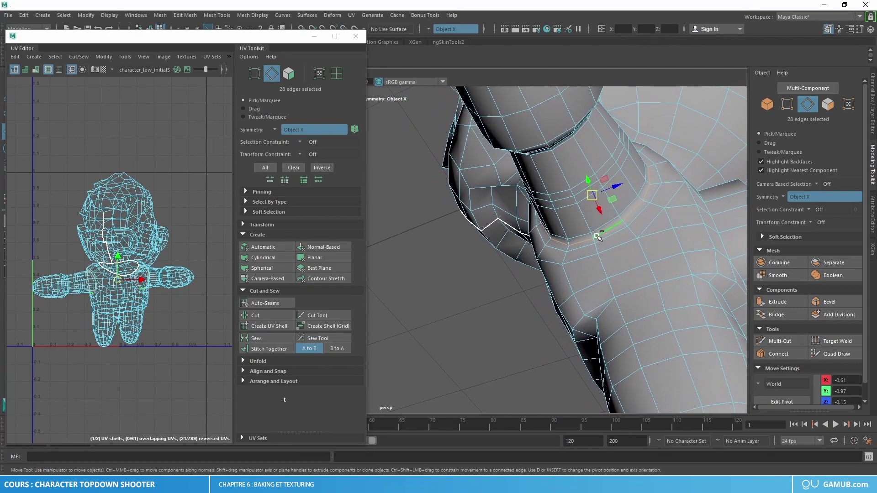
left_click(586, 224, "shift")
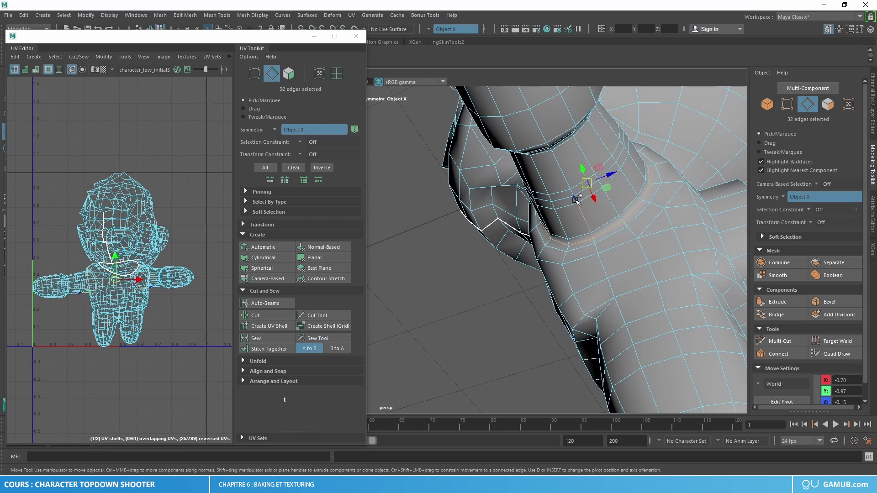
left_click_drag(566, 179, 531, 208, "alt")
middle_click_drag(531, 208, 515, 186, "alt")
left_click_drag(515, 186, 522, 211, "alt")
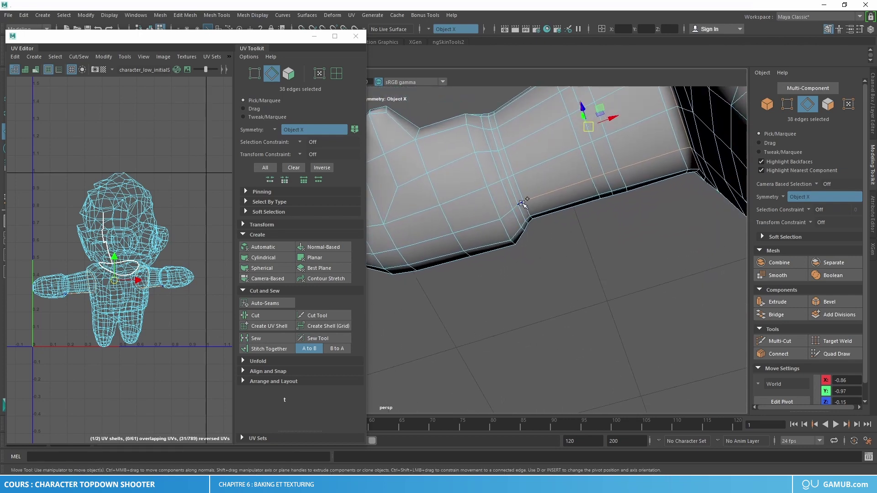
Step: Extend the selection from the wrist along the underside of the hand toward its tip
left_click(469, 232, "shift")
left_click_drag(469, 232, 511, 219, "alt")
left_click(518, 328, "shift")
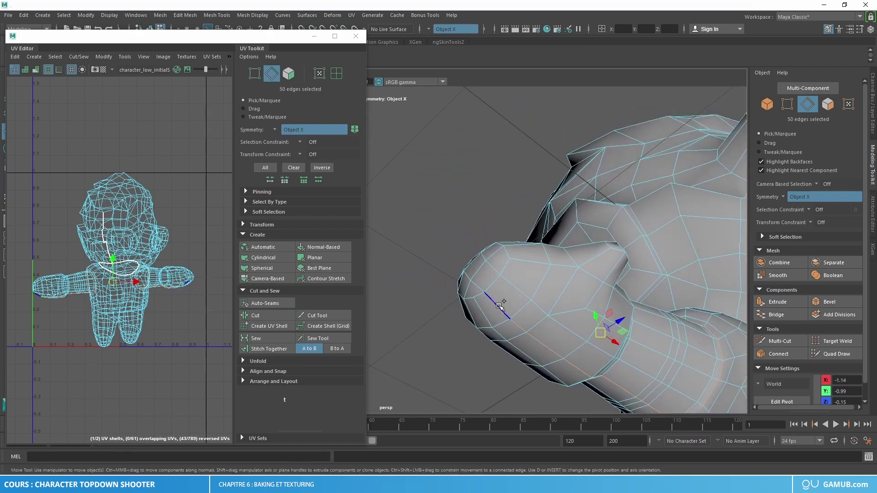
left_click(511, 289, "shift")
Step: Cut the UVs along the selected shoulder loops and the edges under both arms
left_click_drag(510, 288, 520, 322, "alt")
left_click_drag(511, 353, 540, 232, "alt")
middle_click_drag(543, 242, 511, 169, "alt")
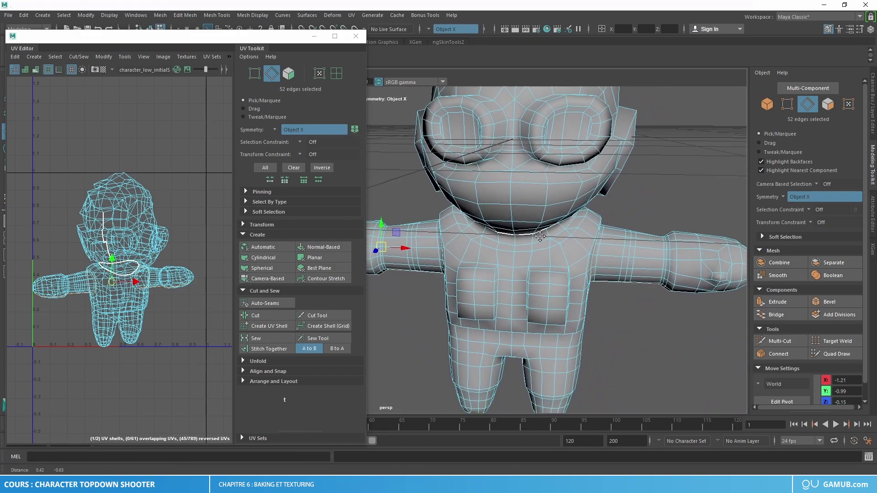
left_click_drag(620, 286, 404, 260, "alt")
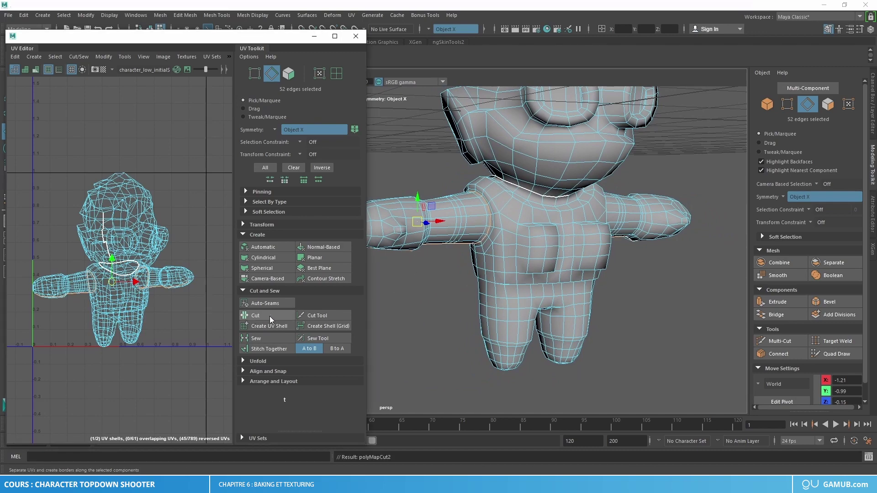
Step: Select the vertical edges going down the side of the torso, starting from the arm seam at the armpit
left_click_drag(422, 308, 504, 318, "alt")
right_click_drag(504, 317, 484, 255, "alt")
left_click_drag(484, 254, 545, 211, "alt")
right_click_drag(497, 218, 503, 262, "alt")
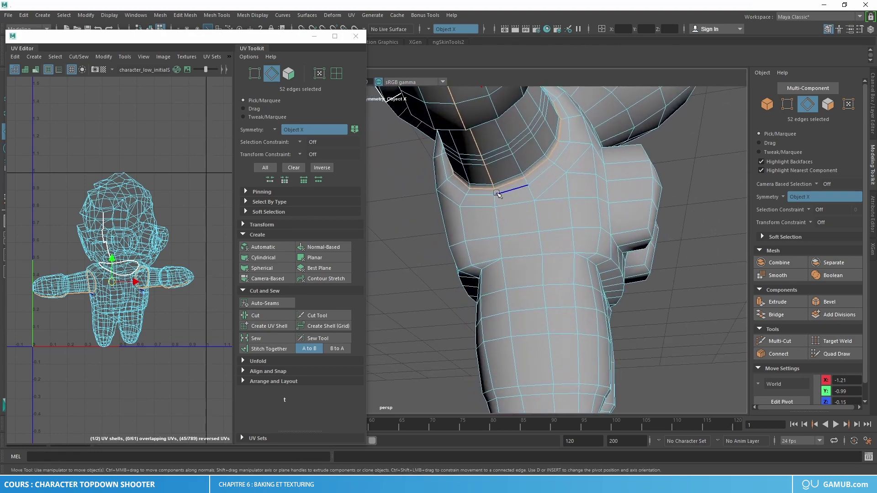
double_click(493, 192)
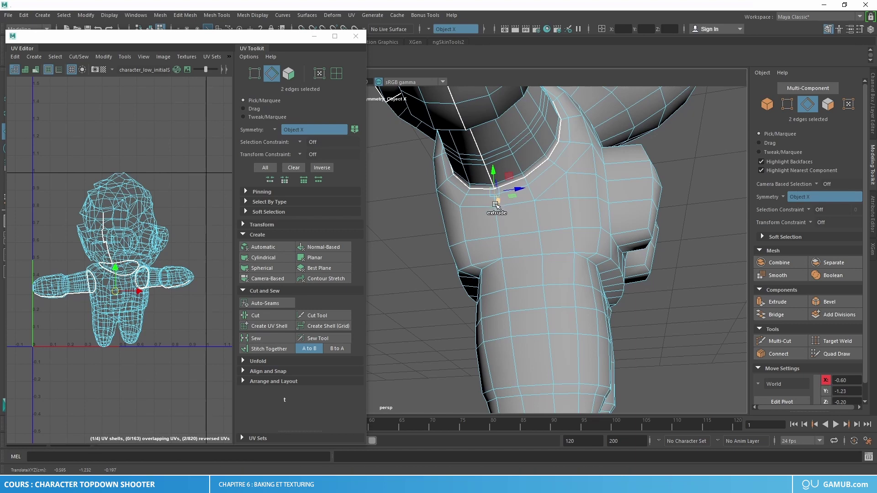
right_click_drag(495, 206, 540, 263, "alt")
left_click(523, 192, "shift")
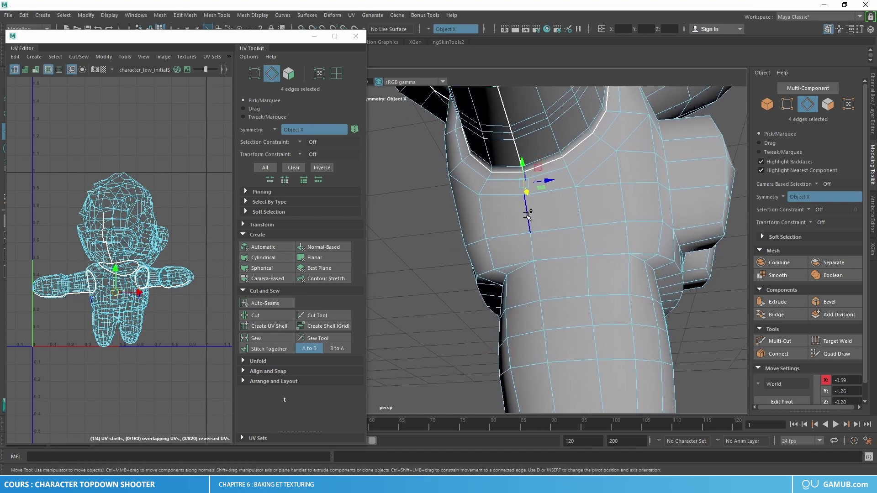
left_click(527, 213, "shift")
left_click_drag(566, 305, 508, 220, "alt")
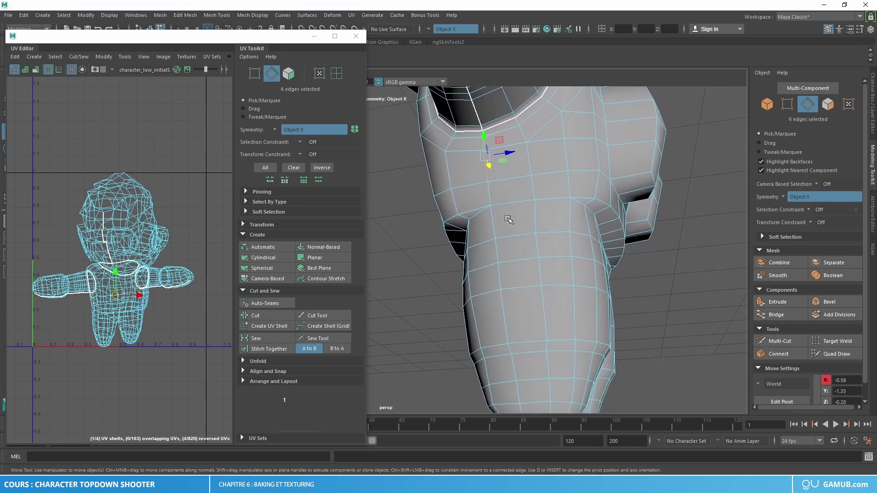
Step: Add the vertical side edges from the waist down the outer thigh to the selection
left_click(491, 197, "shift")
left_click(494, 222, "shift")
left_click(498, 250, "shift")
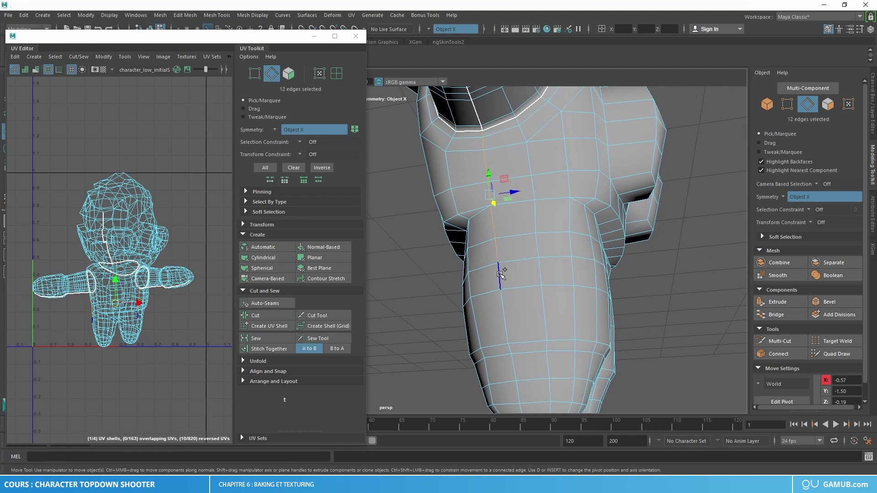
left_click(500, 276, "shift")
left_click(502, 308, "shift")
left_click_drag(503, 308, 491, 269, "alt")
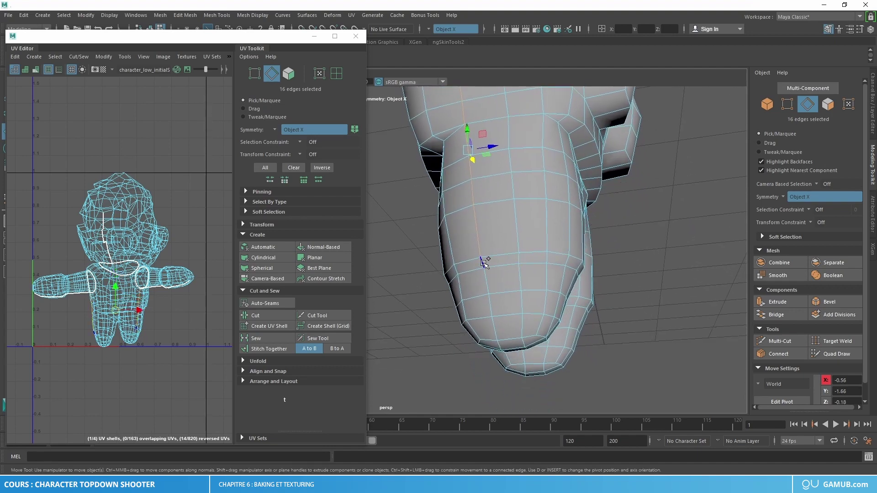
Step: Continue the selection along the outer side of the lower leg to the rounded end of the foot
left_click(484, 262, "shift")
left_click(488, 282, "shift")
left_click(493, 307, "shift")
left_click_drag(493, 313, 516, 296, "alt")
left_click(505, 345, "shift")
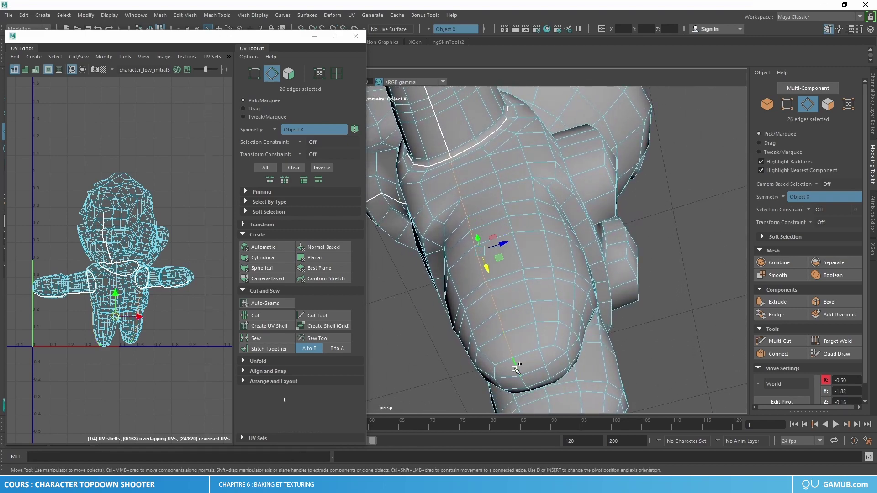
left_click(516, 368, "shift")
left_click(525, 386, "shift")
Step: Add the edges across the underside of the foot and up the inner leg toward the crotch
left_click_drag(525, 386, 492, 279, "alt")
left_click(488, 252, "shift")
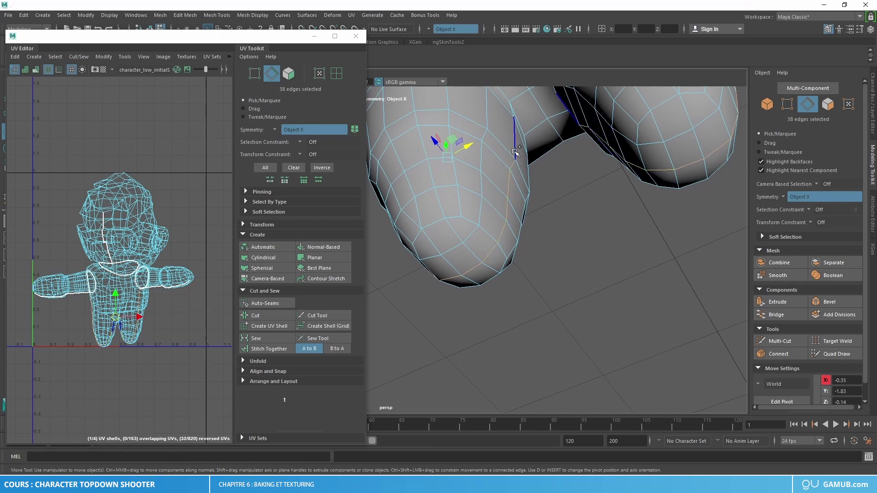
left_click_drag(518, 150, 510, 225, "alt")
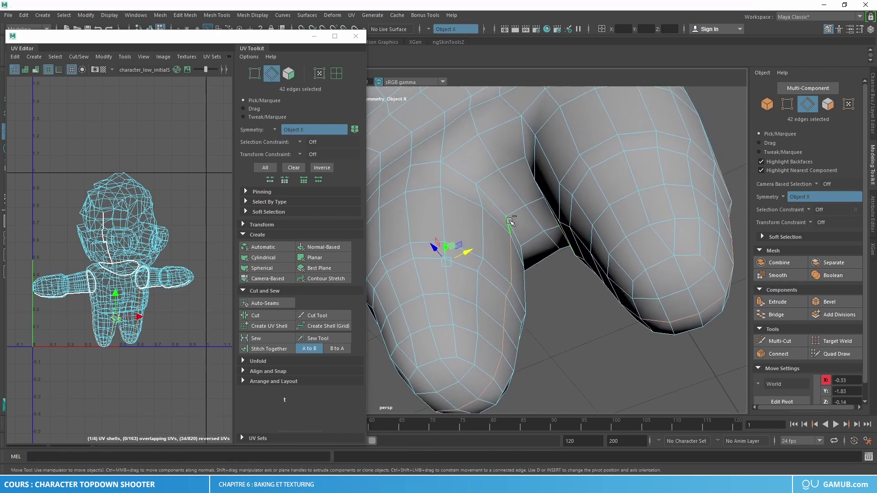
Step: Cut the UVs along the selected torso-side, outer-leg, foot and inner-leg edges
left_click_drag(536, 251, 503, 254, "alt")
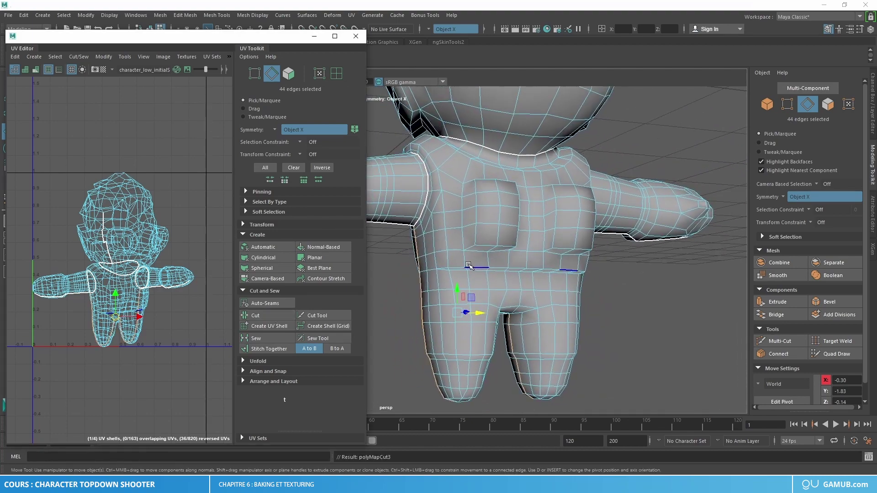
right_click_drag(504, 255, 508, 271, "alt")
left_click_drag(508, 271, 480, 267, "alt")
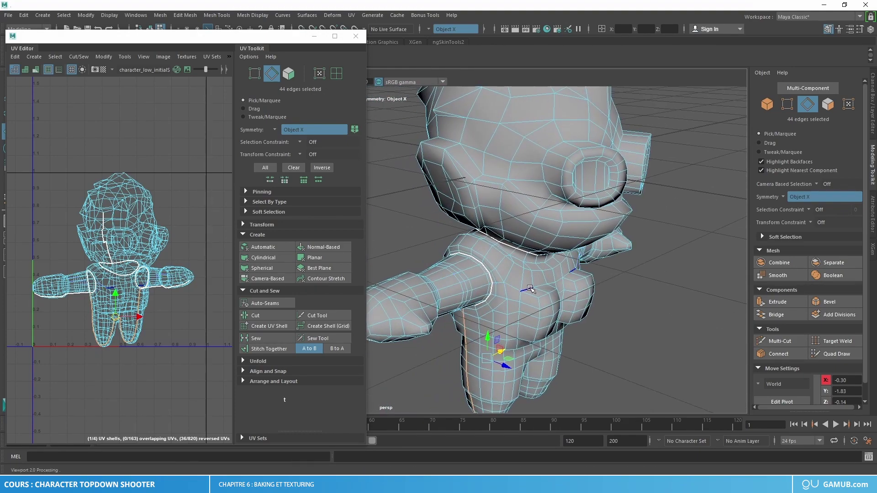
Step: Select the edges across the top of the shoulder from the arm seam to the neck seam and cut the UVs there
left_click_drag(530, 289, 638, 267, "alt")
scroll(505, 249, "up", 3)
left_click(530, 232)
left_click(666, 221, "shift")
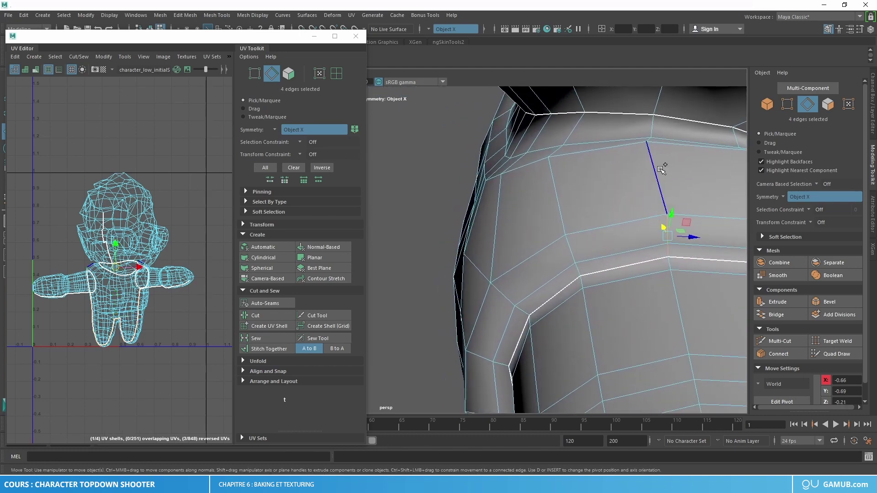
left_click(661, 170, "shift")
left_click_drag(662, 217, 706, 209, "alt")
middle_click_drag(707, 209, 505, 197, "alt")
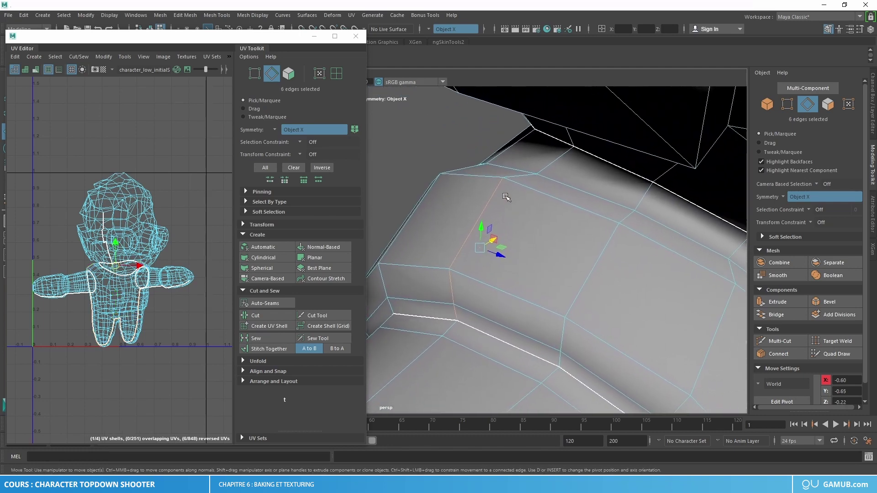
left_click_drag(600, 273, 523, 236, "alt")
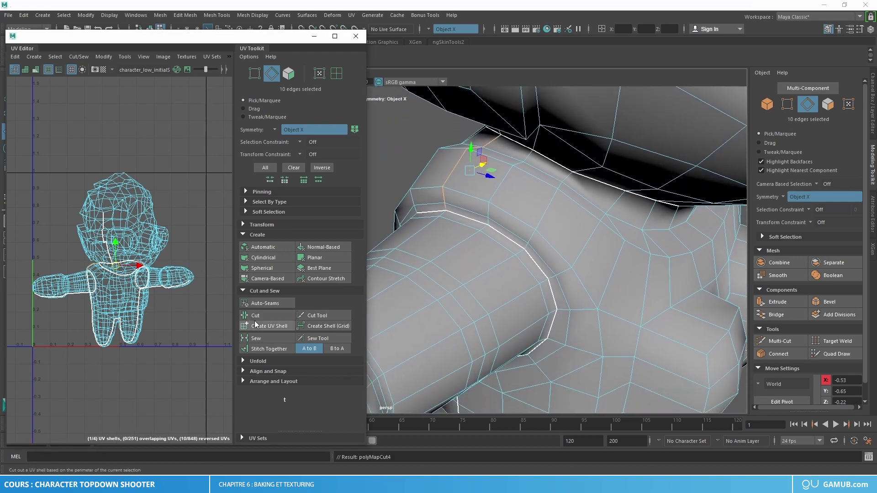
Step: Select the edges around the outer side and lower corner of the protruding eye's base
left_click_drag(485, 316, 517, 247, "alt")
right_click_drag(517, 246, 565, 217, "alt")
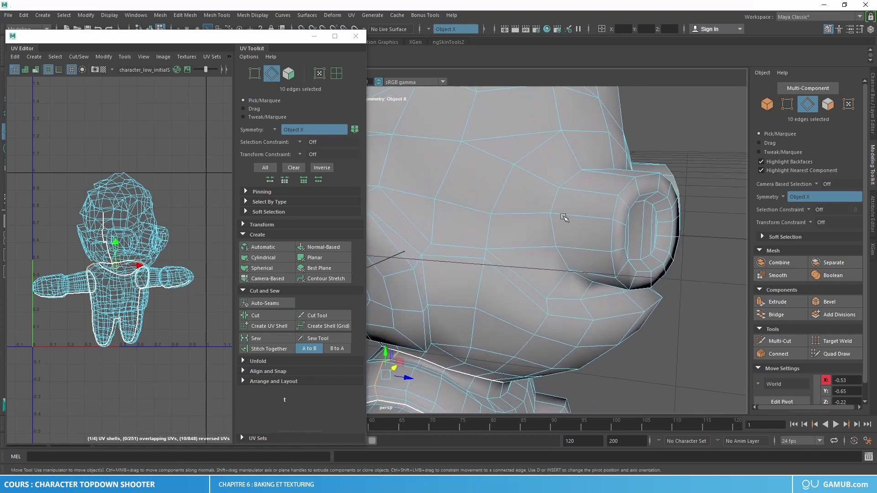
left_click(570, 179)
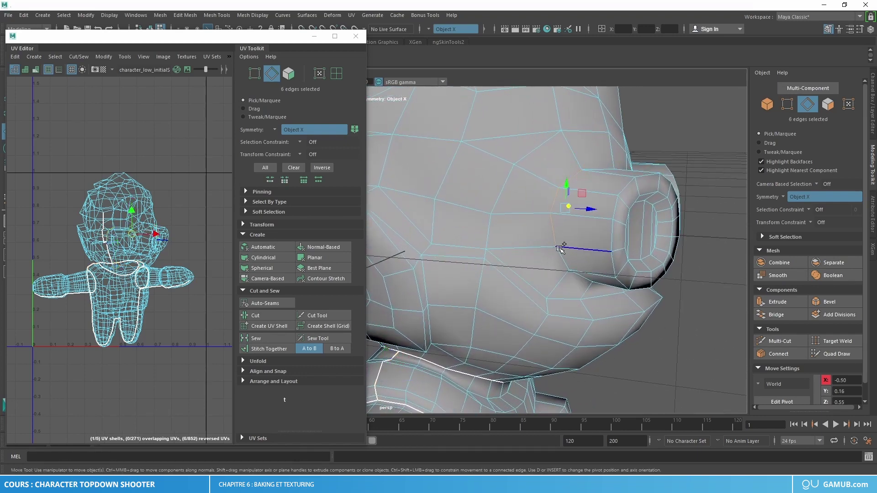
left_click_drag(570, 268, 507, 224, "alt")
left_click(521, 235, "shift")
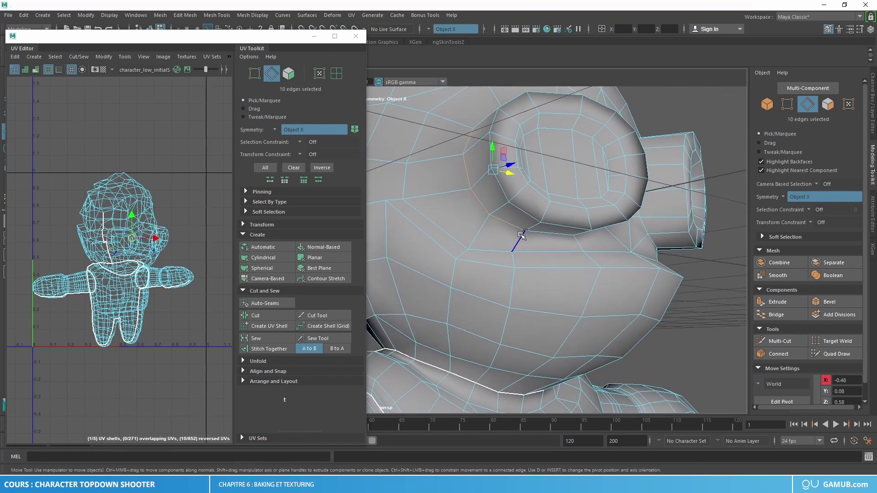
Step: Add the edges under the eye's base, up beside the nose bridge and above the eye to the selection
left_click_drag(465, 150, 491, 205, "alt")
left_click(449, 180, "shift")
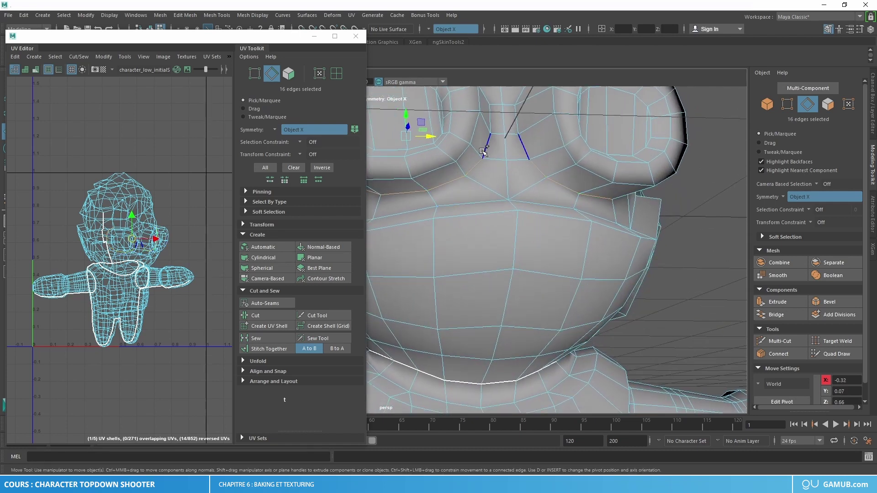
left_click_drag(497, 175, 483, 201, "alt")
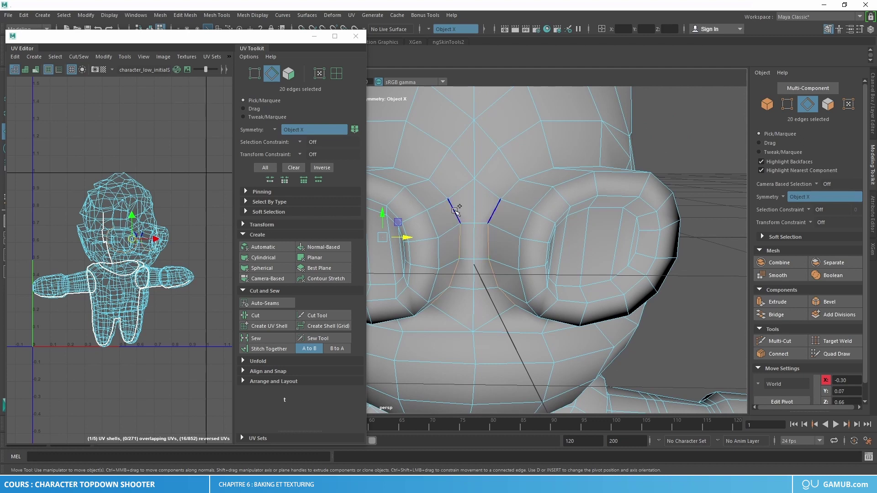
left_click_drag(438, 211, 509, 208, "alt")
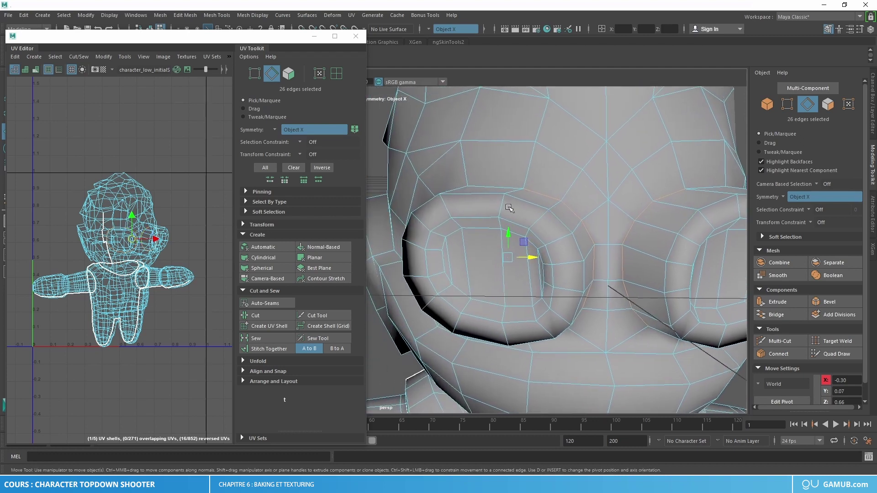
left_click_drag(469, 229, 538, 246, "alt")
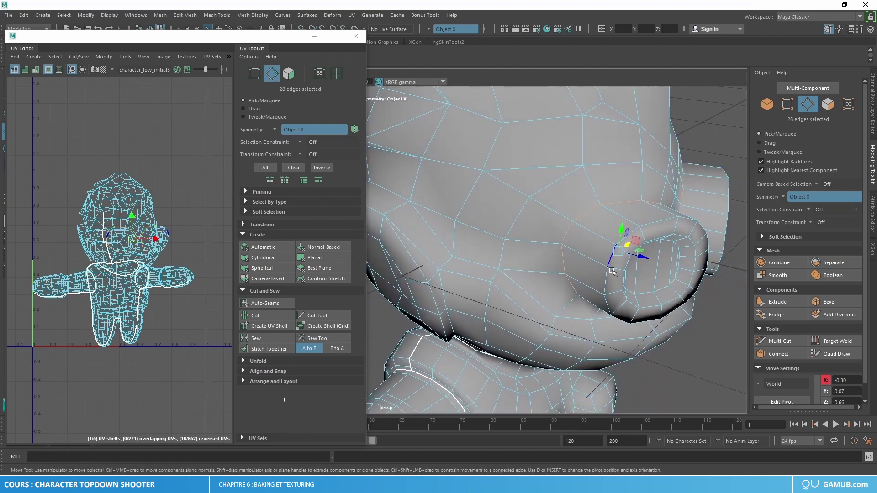
Step: Add the edges along the outer side of the protruding eye's front rim to the selection
left_click_drag(612, 272, 498, 271, "alt")
left_click(449, 211, "shift")
left_click(424, 245, "shift")
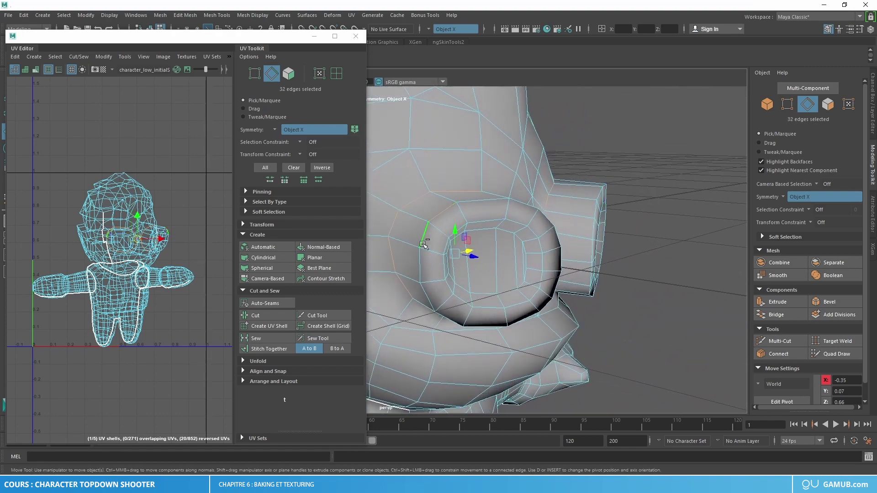
left_click(449, 316, "shift")
left_click_drag(448, 316, 538, 189, "alt")
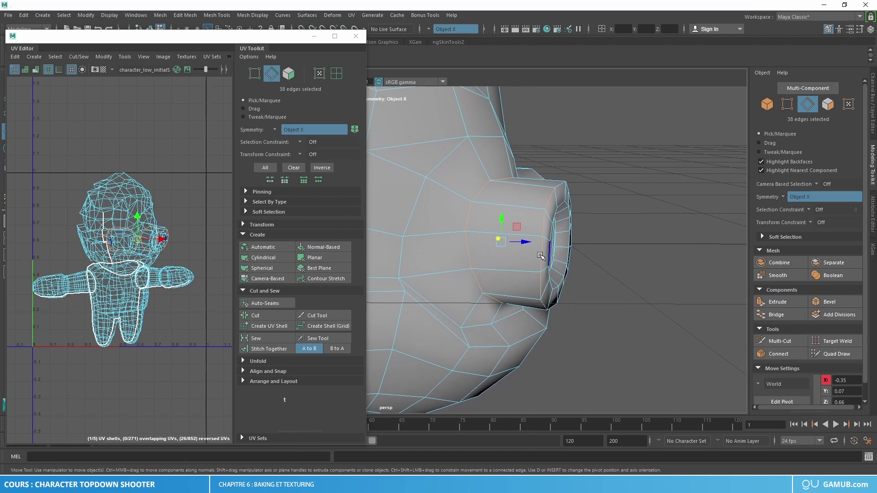
Step: Add the edges along the upper and nose side of the protruding eye's front rim to the selection
left_click_drag(540, 256, 488, 252, "alt")
left_click(520, 220, "shift")
left_click_drag(537, 237, 510, 236, "alt")
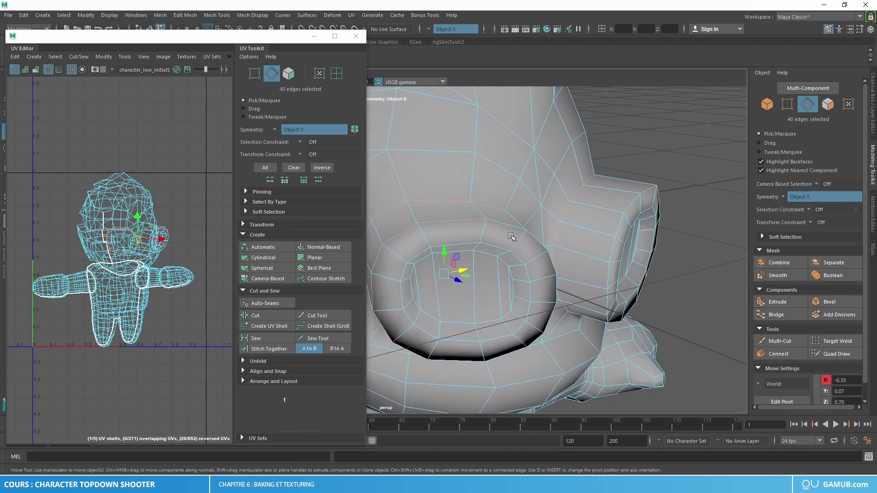
left_click(510, 227, "shift")
left_click(536, 240, "shift")
left_click(550, 267, "shift")
left_click(553, 287, "shift")
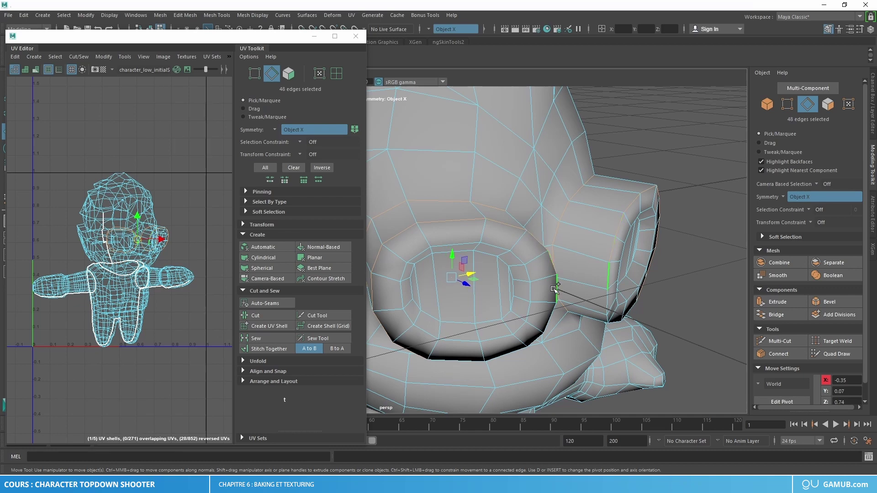
Step: Add the lower edges of the eye's front rim to the selection and cut the UVs along all selected edges
left_click(509, 352, "shift")
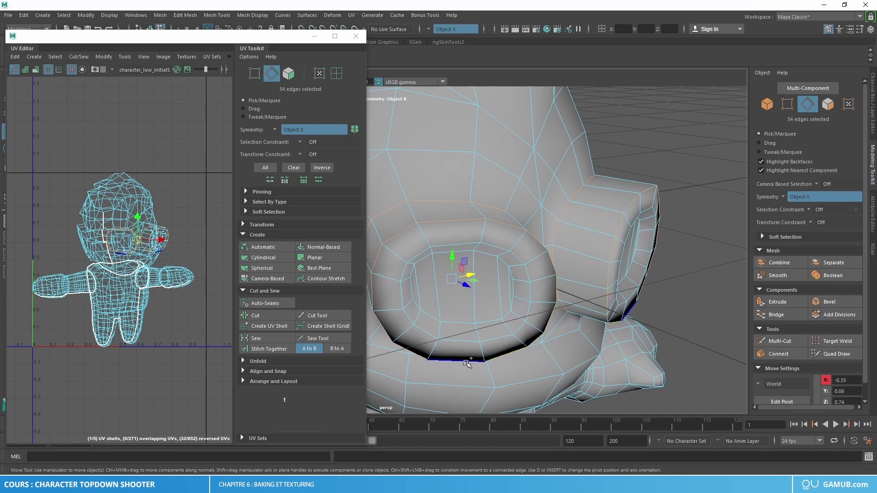
right_click_drag(511, 363, 472, 379, "alt")
left_click_drag(472, 379, 485, 349, "alt")
right_click_drag(485, 349, 461, 276, "alt")
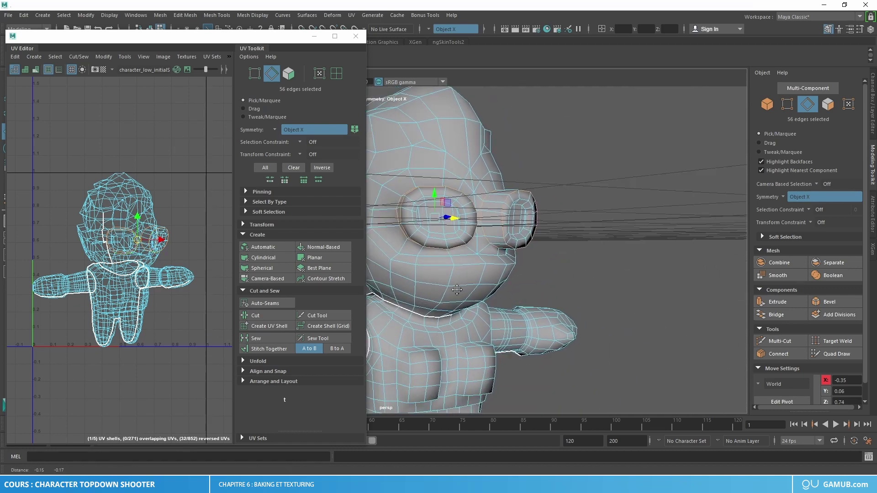
middle_click_drag(461, 276, 535, 242, "alt")
left_click(271, 317)
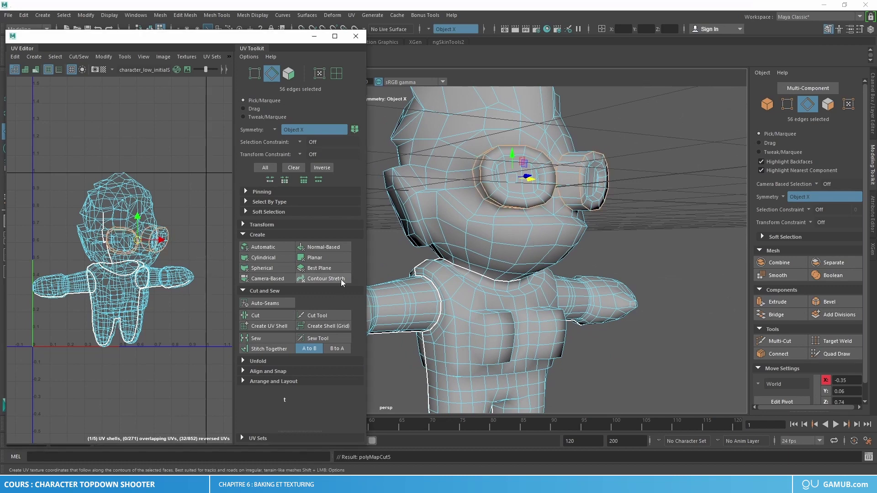
Step: Switch to UV shell selection and check the separated arm and torso shells on the character
right_click_drag(512, 319, 474, 305, "alt")
middle_click_drag(474, 305, 540, 282, "alt")
left_click_drag(539, 282, 538, 280, "alt")
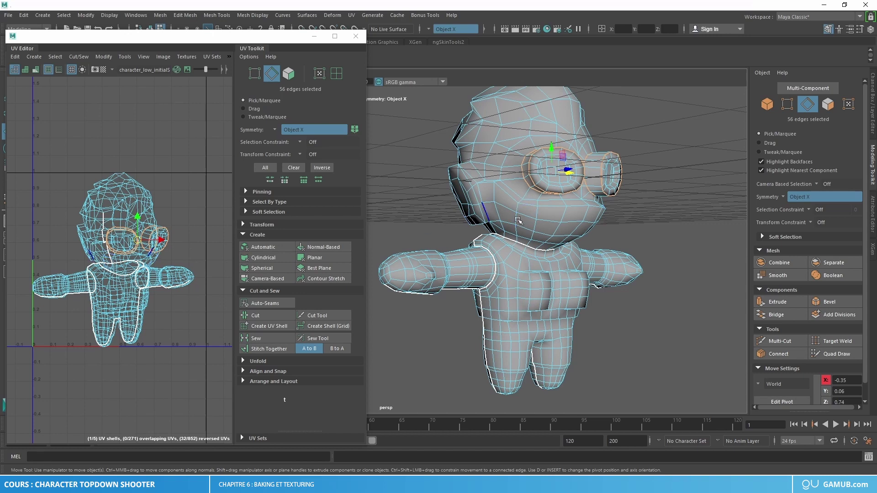
left_click(254, 75)
double_click(288, 73)
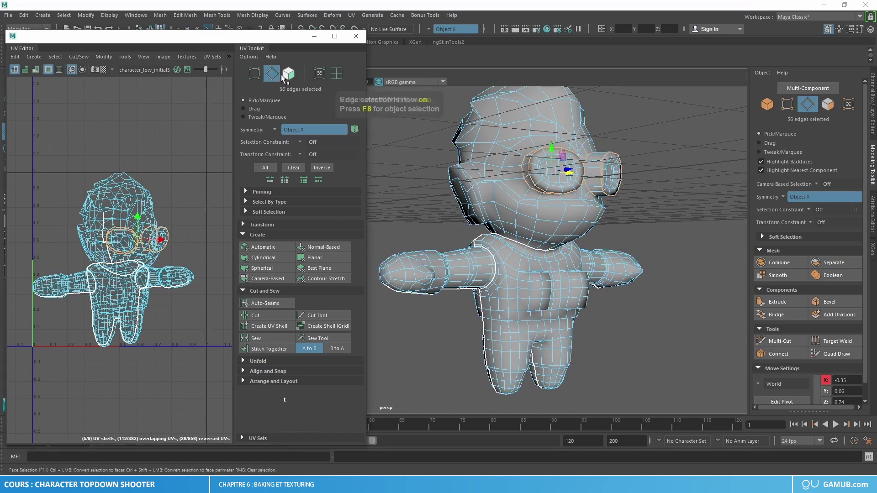
left_click(338, 76)
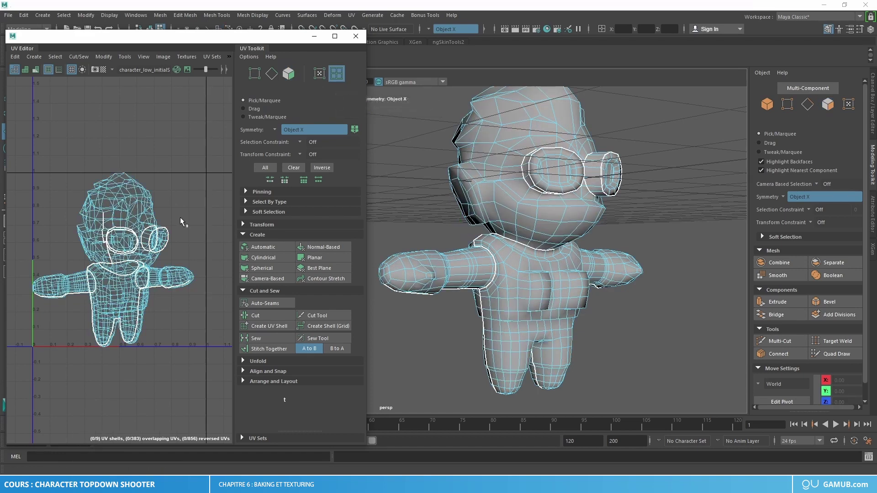
left_click(489, 260)
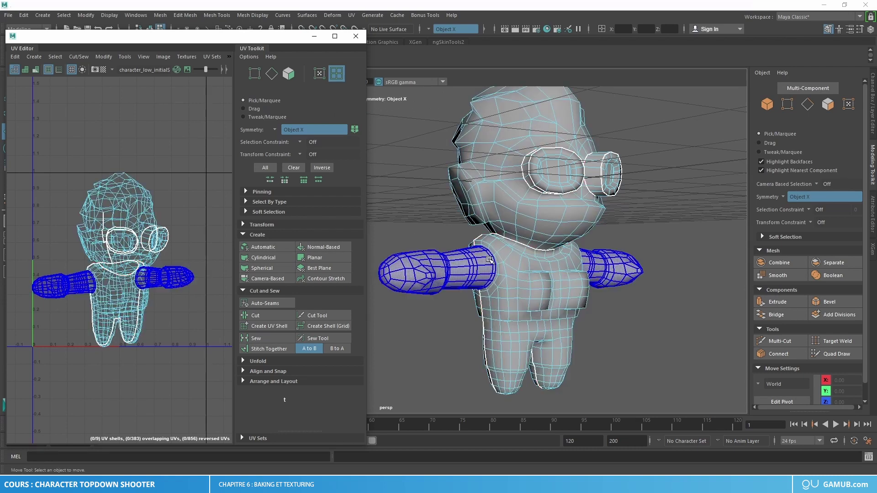
left_click(523, 258)
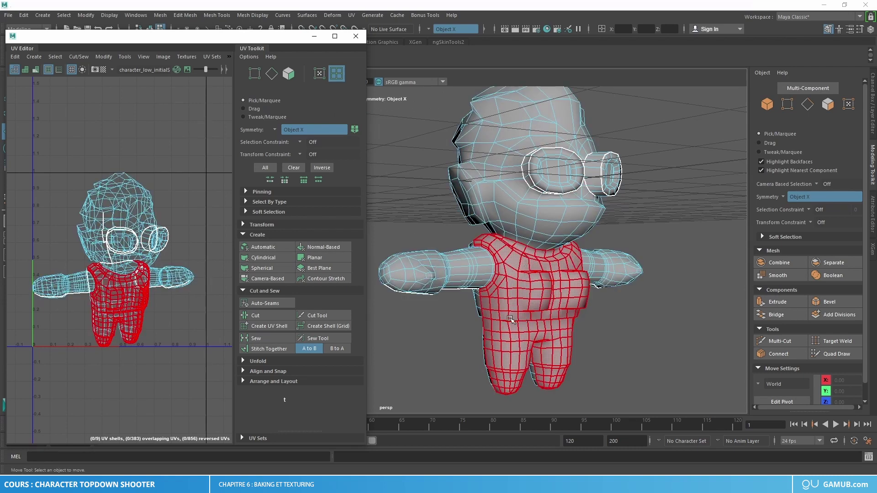
left_click_drag(510, 319, 540, 306, "alt")
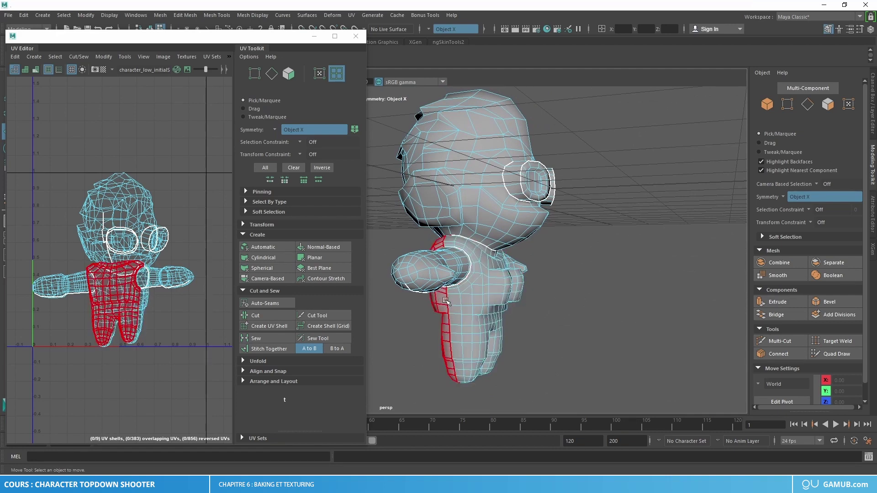
left_click_drag(438, 301, 438, 284, "alt")
right_click_drag(438, 284, 428, 229, "alt")
Step: Select all of the character's UV shells and unfold them
left_click_drag(393, 117, 631, 367)
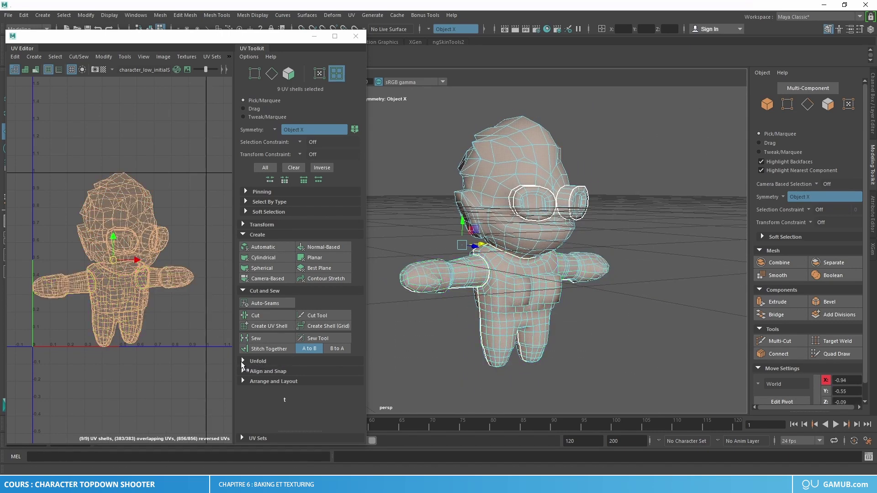
left_click(254, 361)
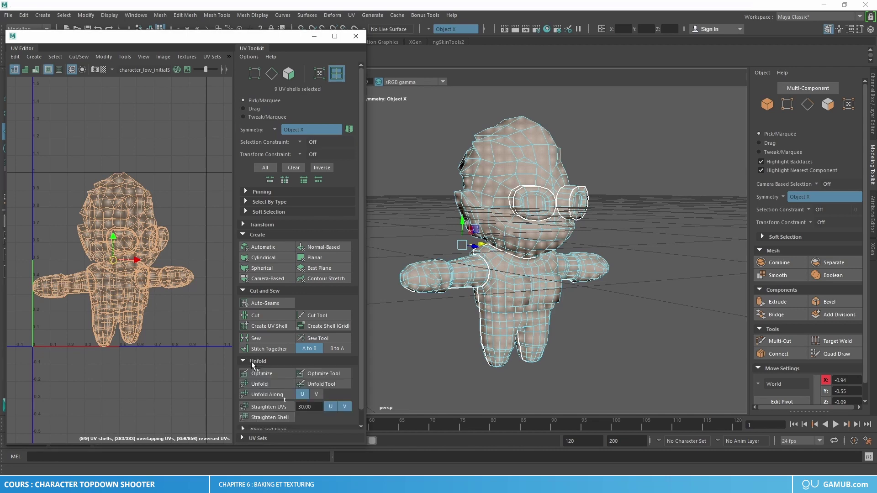
left_click(273, 385)
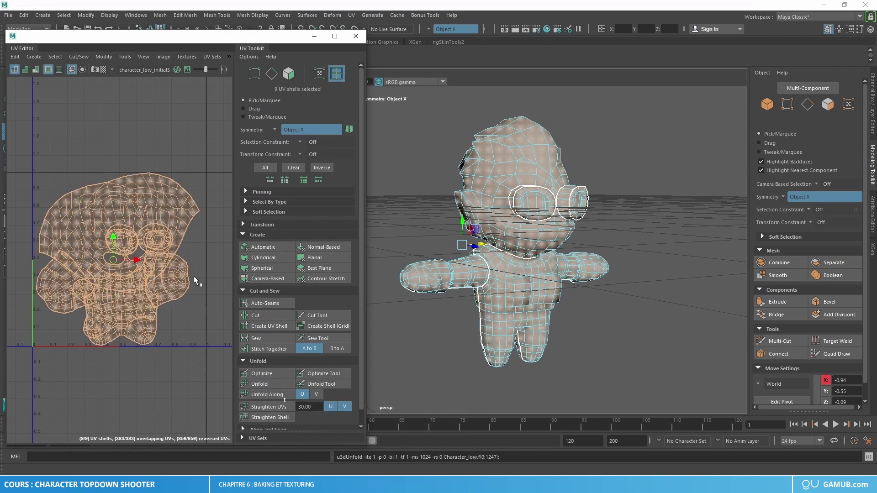
Step: Select the head's UV shell and try moving it across the borders of the 0–1 UV square
left_click(149, 199)
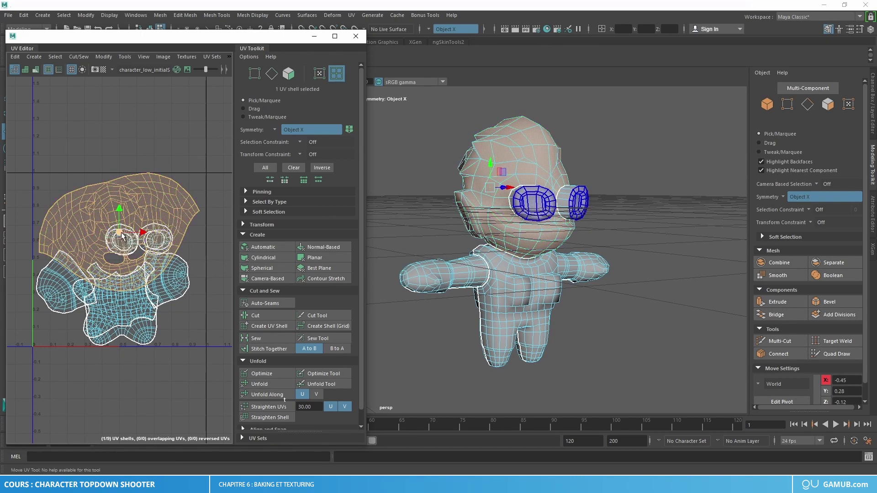
left_click_drag(121, 237, 101, 217)
scroll(131, 224, "down", 2)
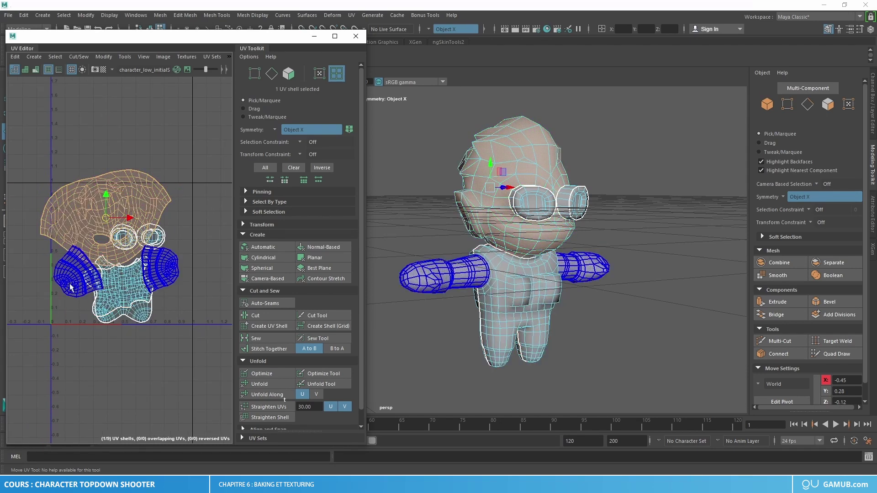
middle_click_drag(195, 208, 113, 201, "alt")
scroll(155, 264, "up", 3)
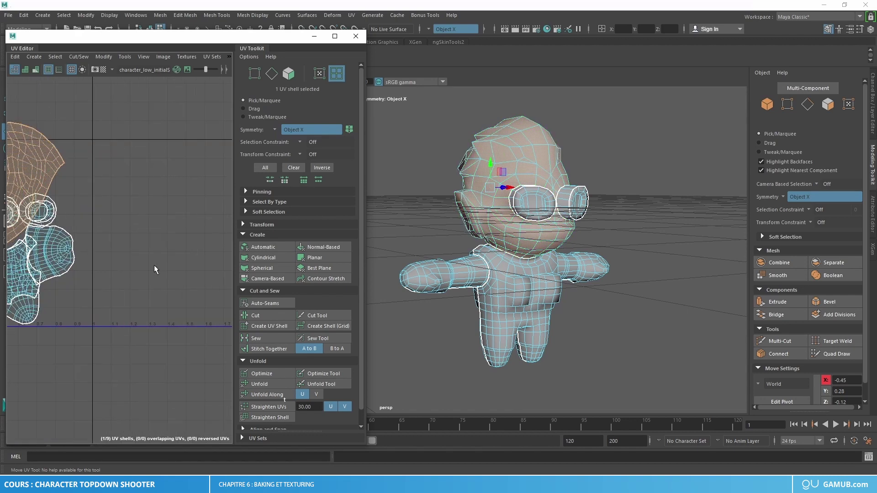
middle_click_drag(145, 261, 195, 268, "alt")
scroll(224, 260, "down", 2)
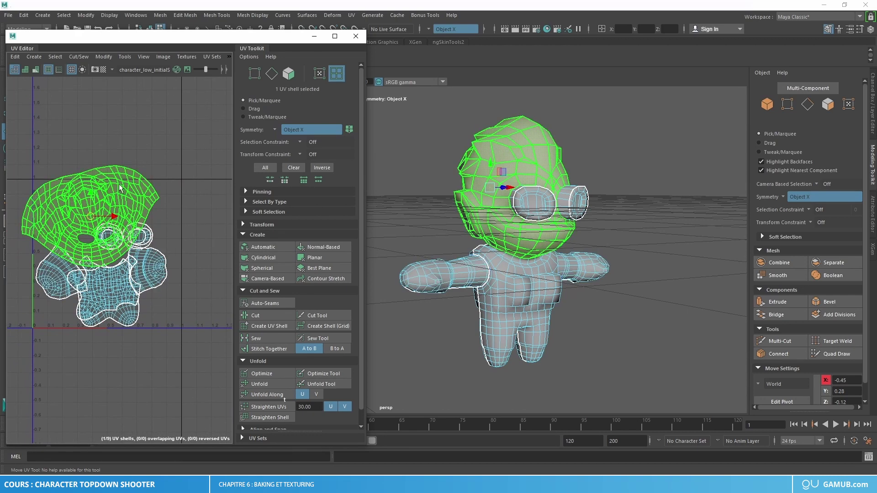
middle_click_drag(178, 182, 59, 153, "alt")
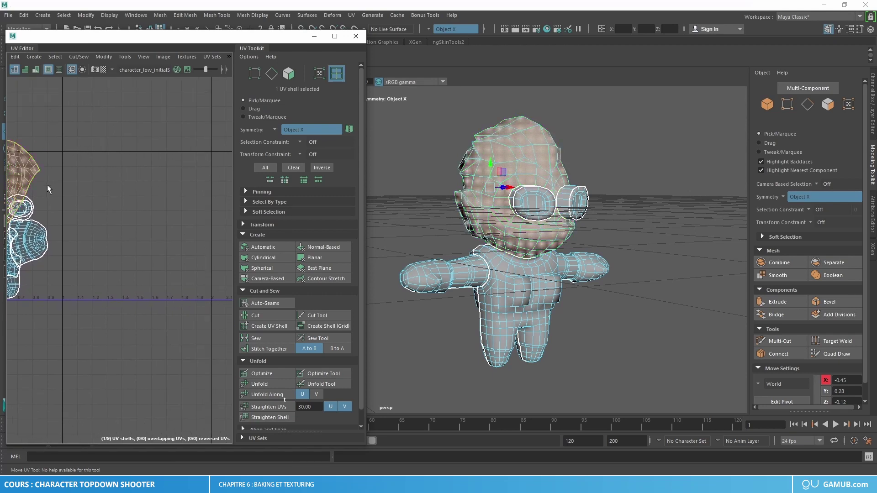
middle_click_drag(47, 188, 150, 202, "alt")
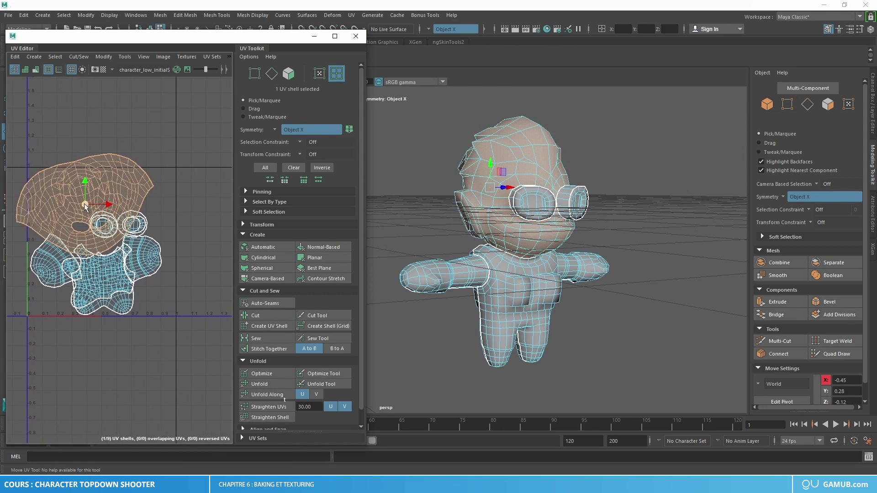
left_click_drag(85, 204, 136, 230)
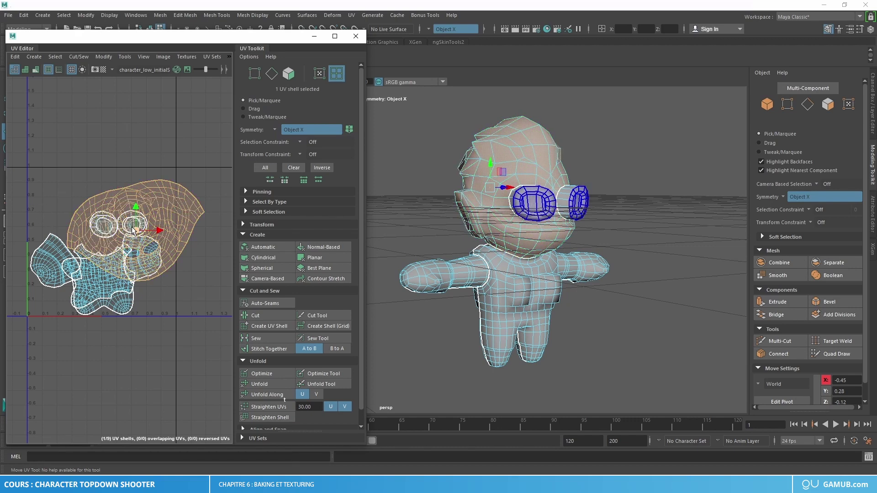
left_click_drag(136, 230, 86, 215)
Step: Scale down the head's UV shell and place it inside the upper-left corner of the 0–1 UV square
middle_click_drag(82, 191, 94, 184, "alt")
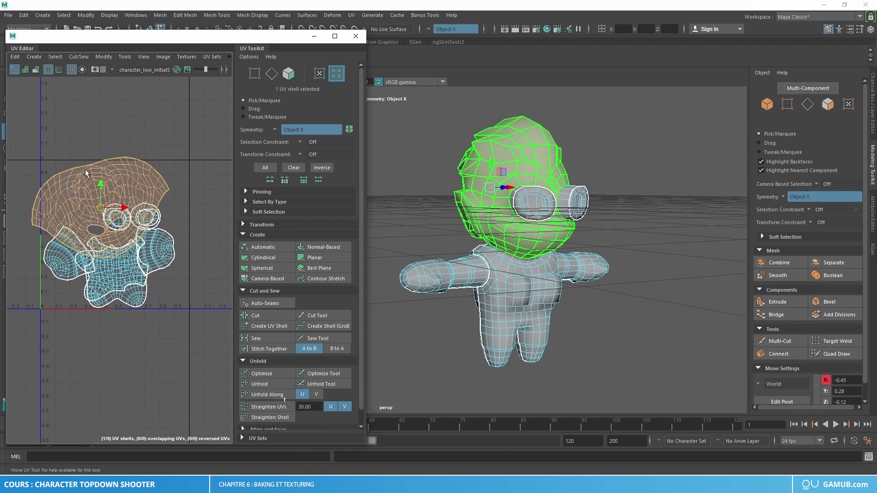
key("r")
key("w")
left_click_drag(99, 213, 93, 203)
Step: Select all the UV shells and arrange them in the 0–1 UV square with the automatic Layout
left_click_drag(52, 162, 182, 310)
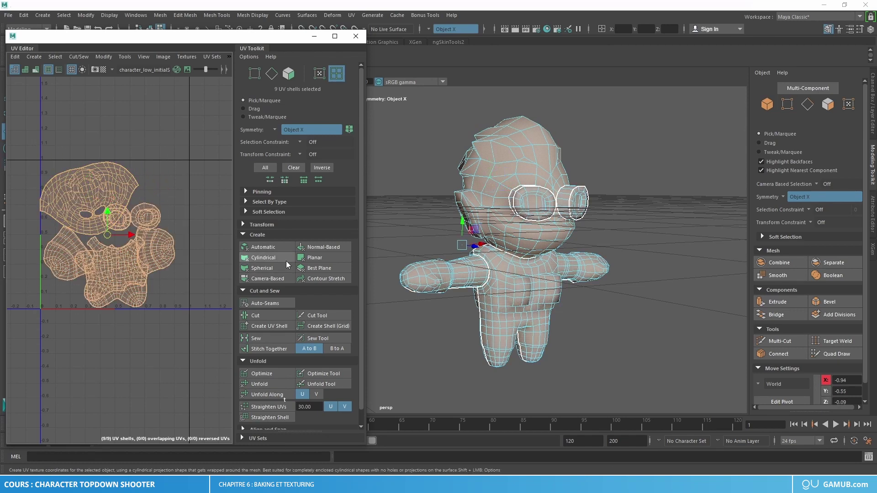
scroll(285, 261, "down", 1)
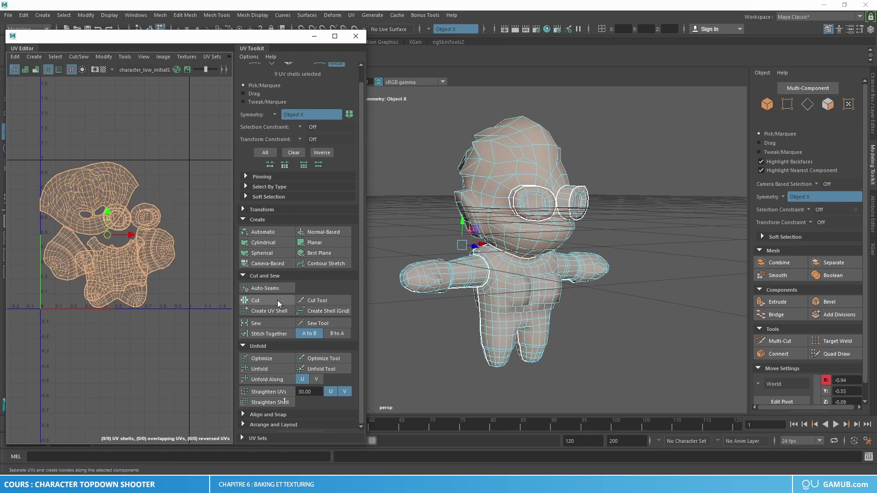
left_click(246, 425)
scroll(263, 397, "down", 2)
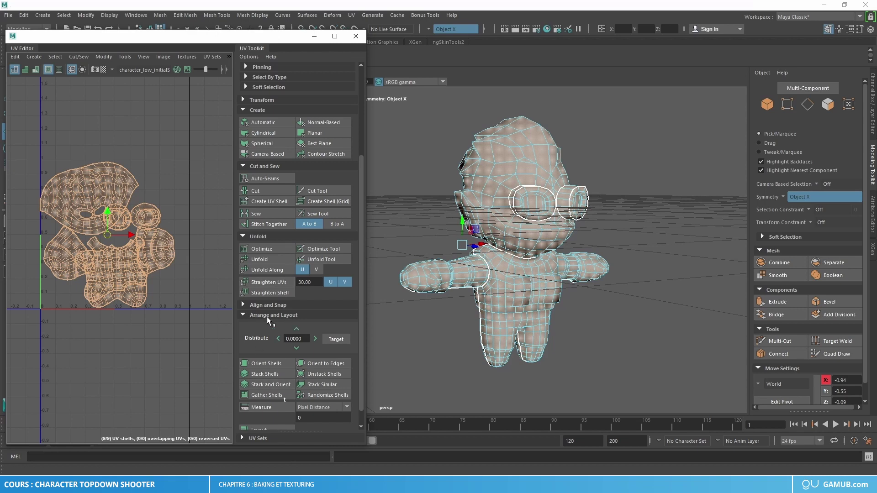
scroll(299, 321, "down", 1)
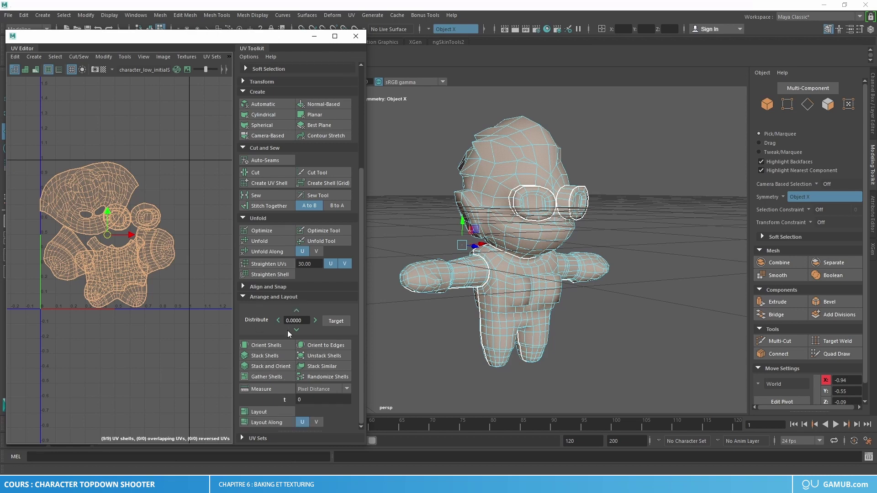
left_click(264, 414)
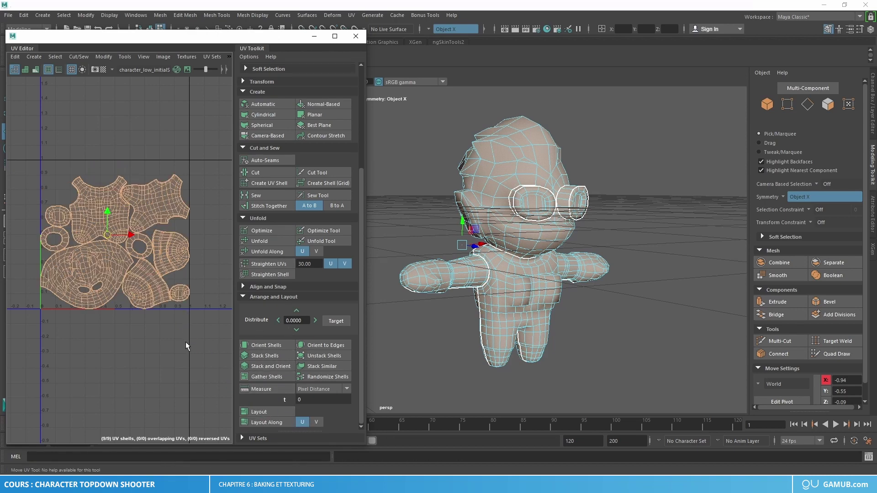
Step: Deselect the laid-out shells and close the UV Editor
left_click_drag(185, 341, 118, 280)
right_click_drag(115, 277, 129, 275, "alt")
middle_click_drag(129, 276, 120, 278, "alt")
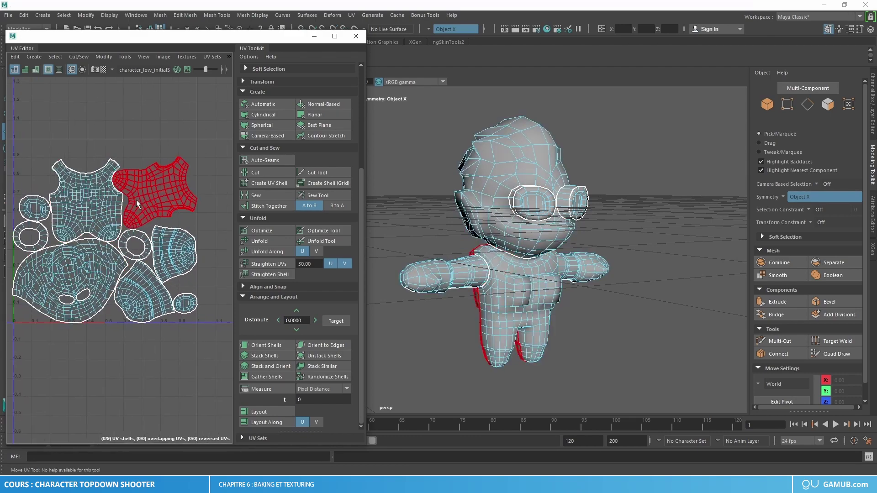
left_click(121, 321)
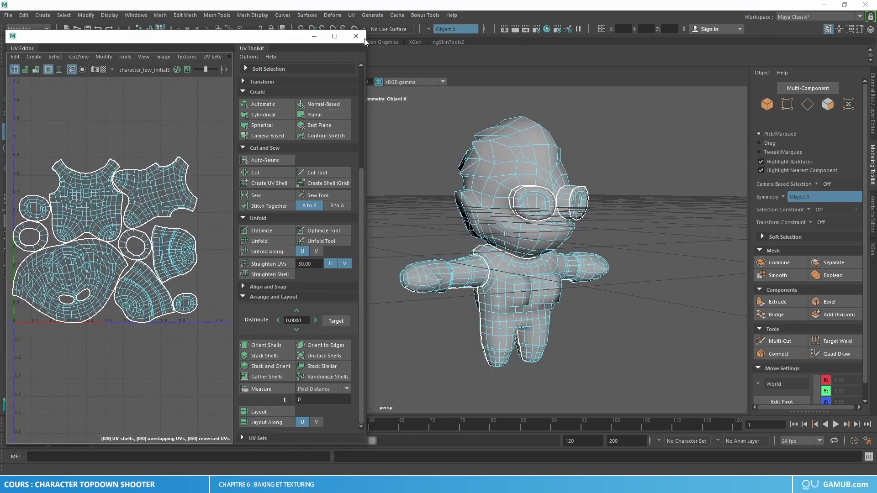
left_click(357, 36)
Step: Return the character mesh to object selection mode and deselect it
middle_click_drag(510, 222, 445, 228, "alt")
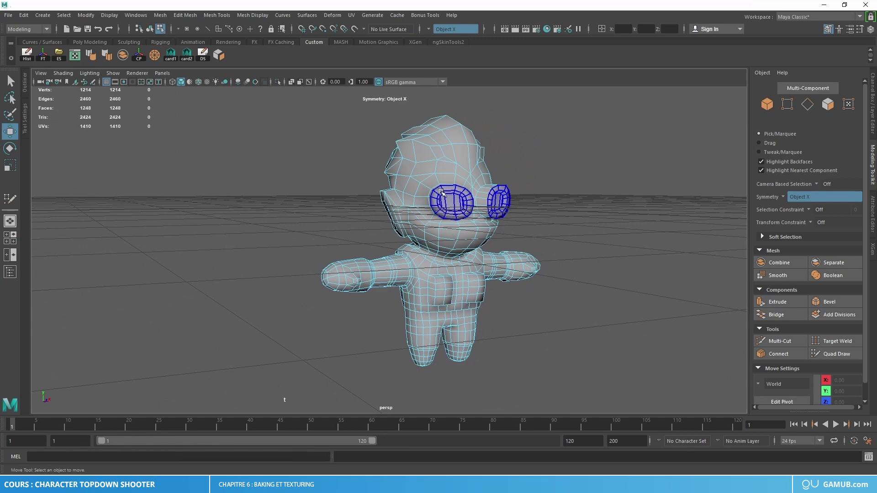
right_click_drag(442, 195, 471, 181)
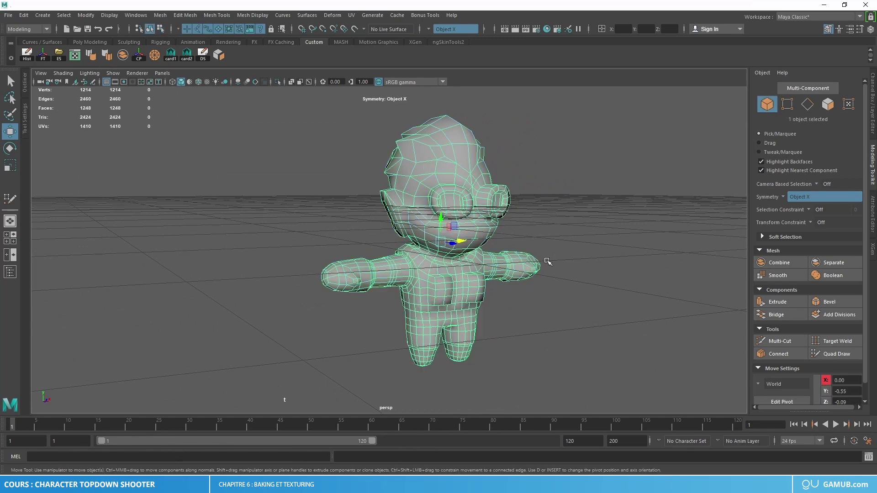
left_click(577, 254)
left_click_drag(577, 254, 507, 240, "alt")
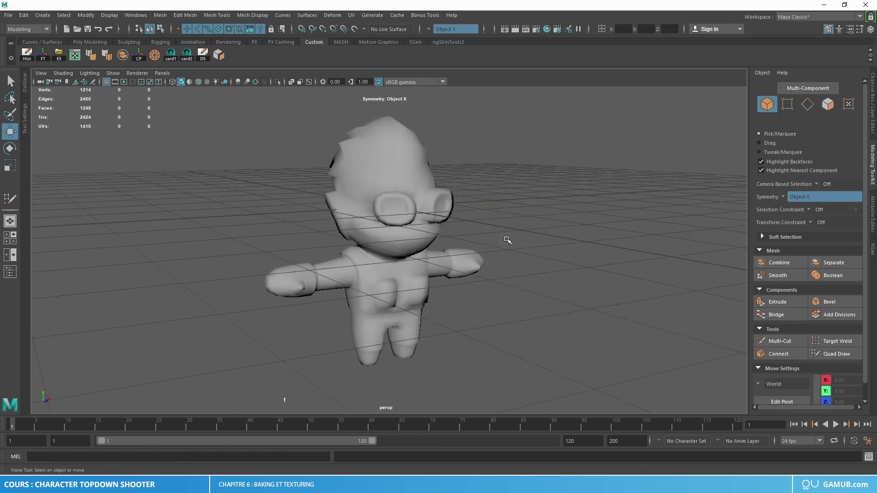
Step: Select the character mesh and unlock its normals
left_click(408, 205)
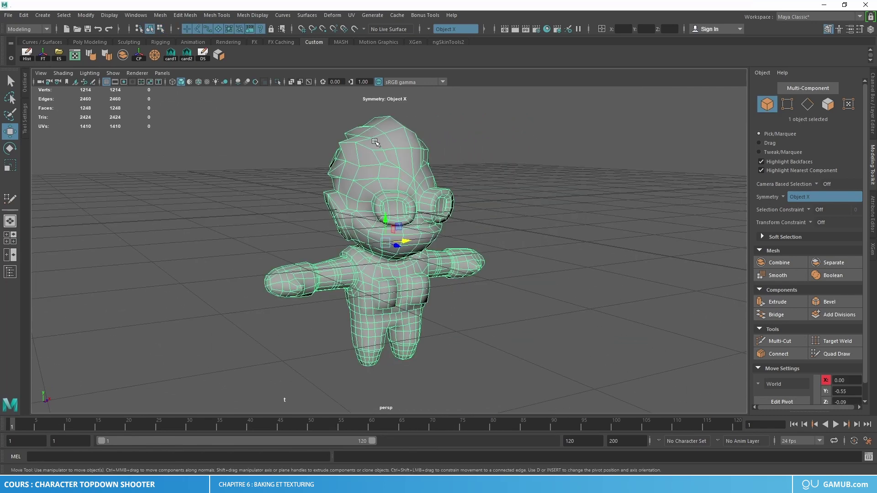
left_click(248, 15)
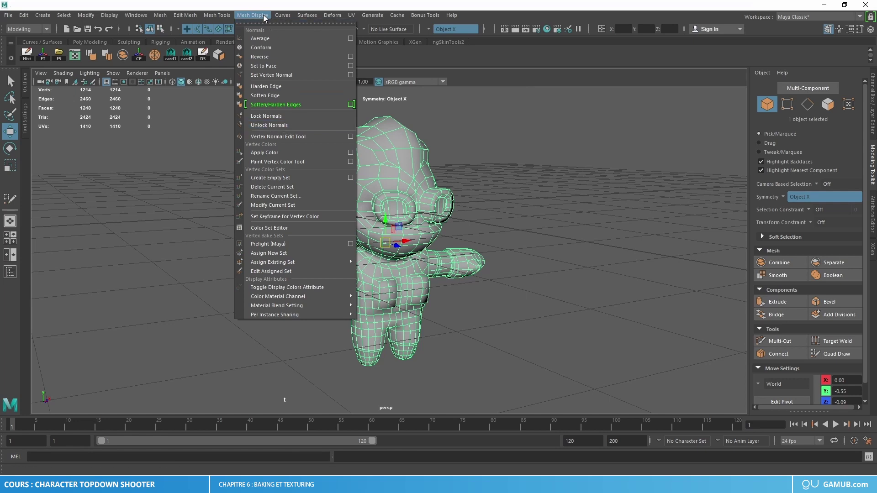
left_click(287, 125)
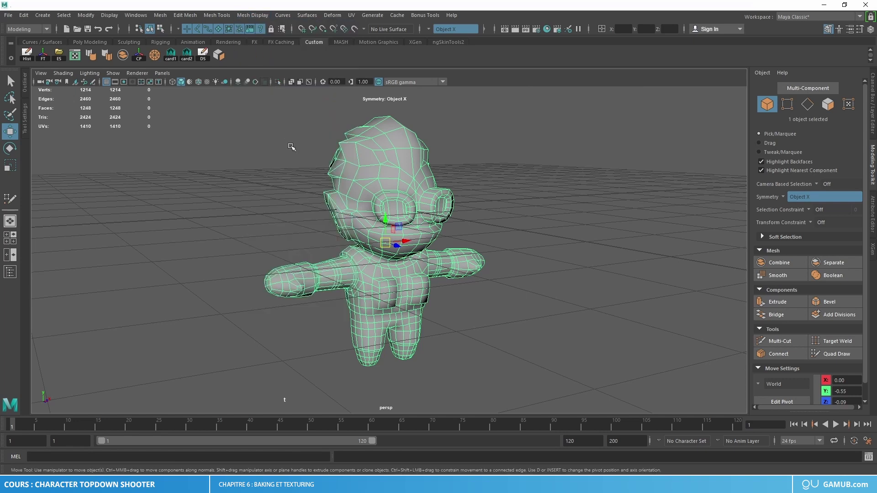
Step: Harden all edges of the character mesh, deselect it and check its shading
left_click(356, 177)
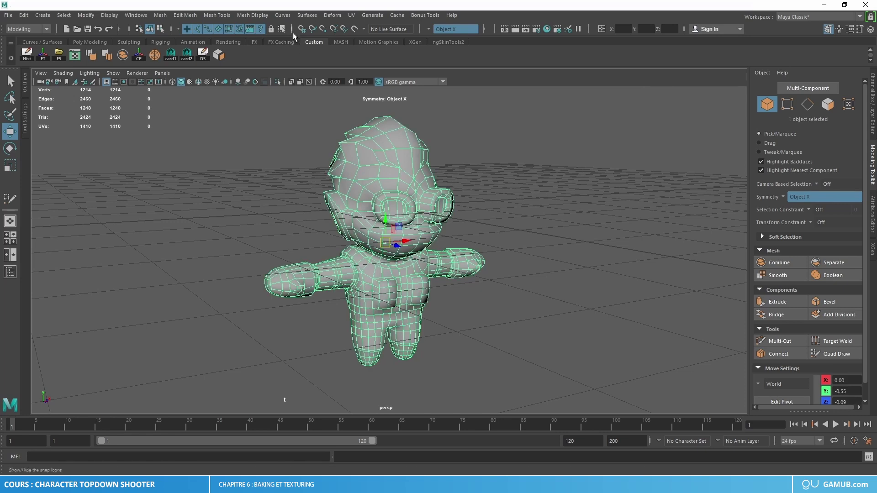
left_click(254, 14)
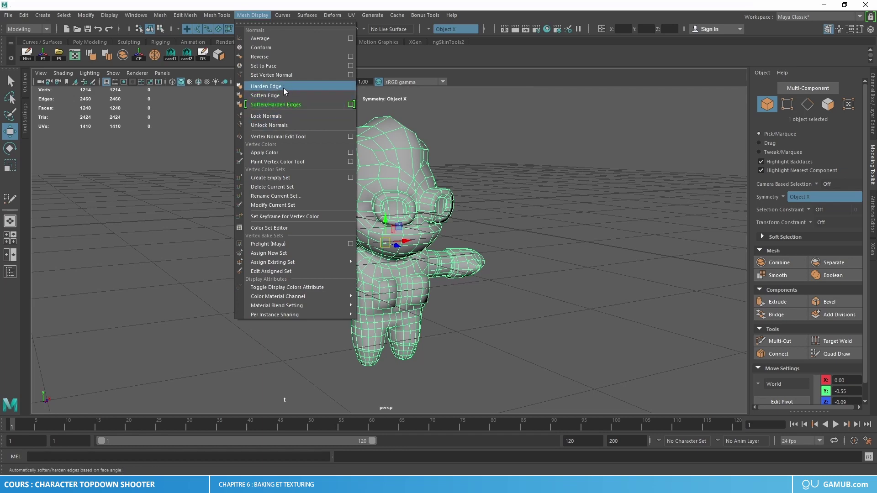
left_click(274, 94)
left_click(473, 323)
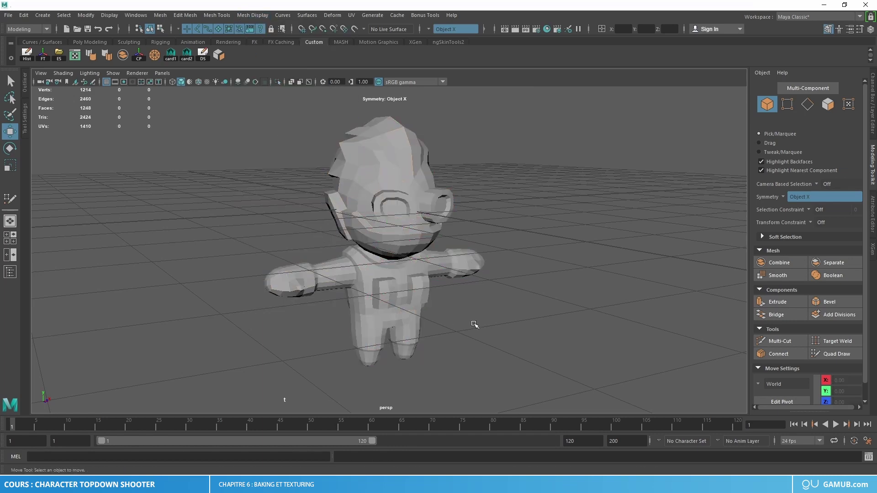
left_click_drag(472, 323, 381, 176, "alt")
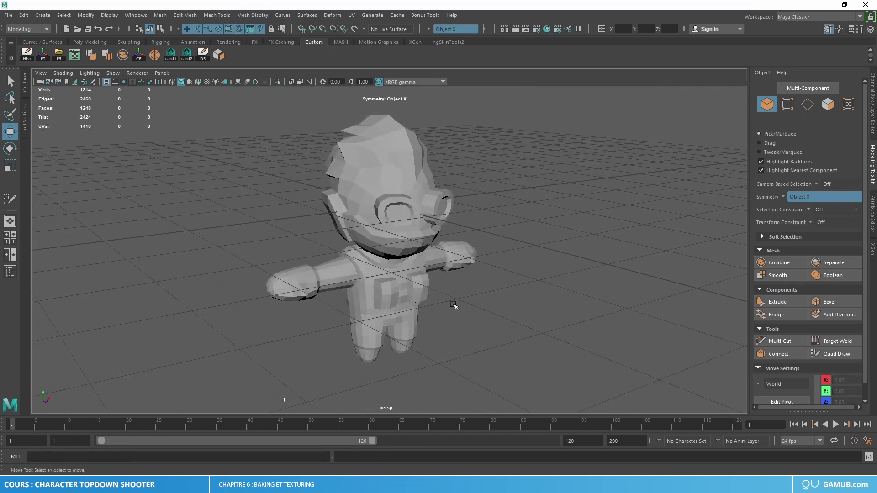
scroll(382, 176, "up", 3)
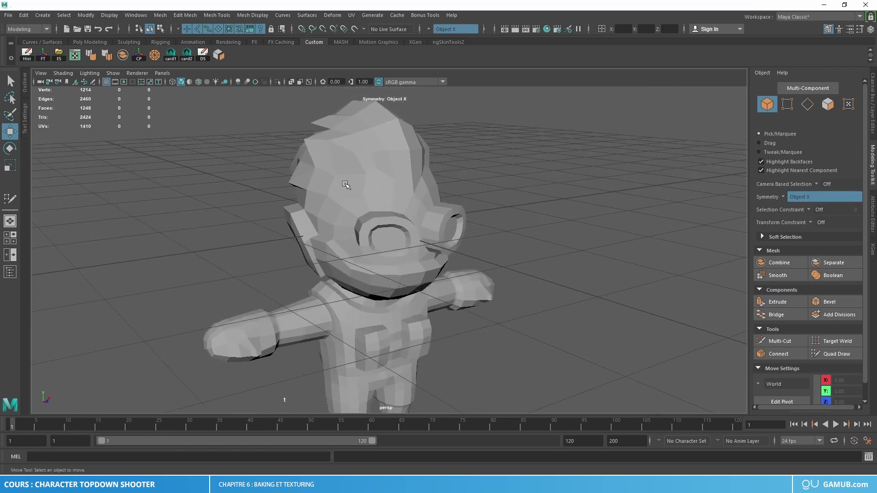
scroll(347, 208, "down", 3)
Step: Select the character mesh, soften all of its edges and check the shading from several angles
left_click(328, 200)
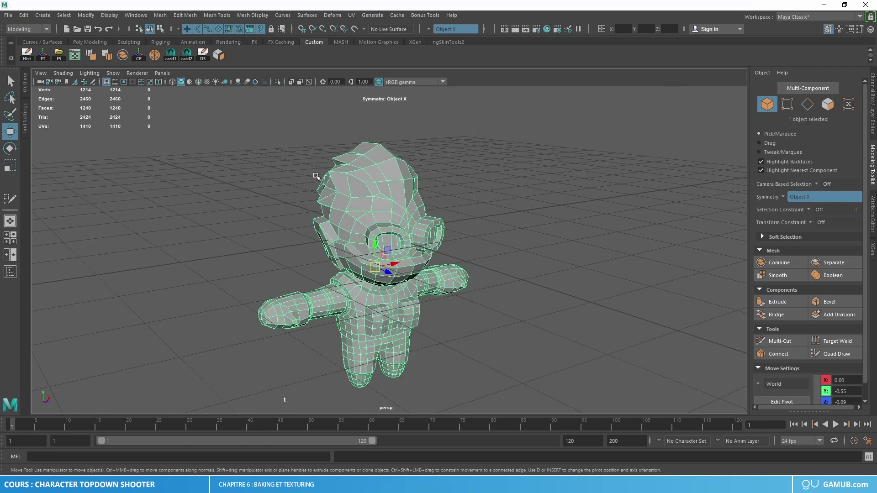
left_click(253, 15)
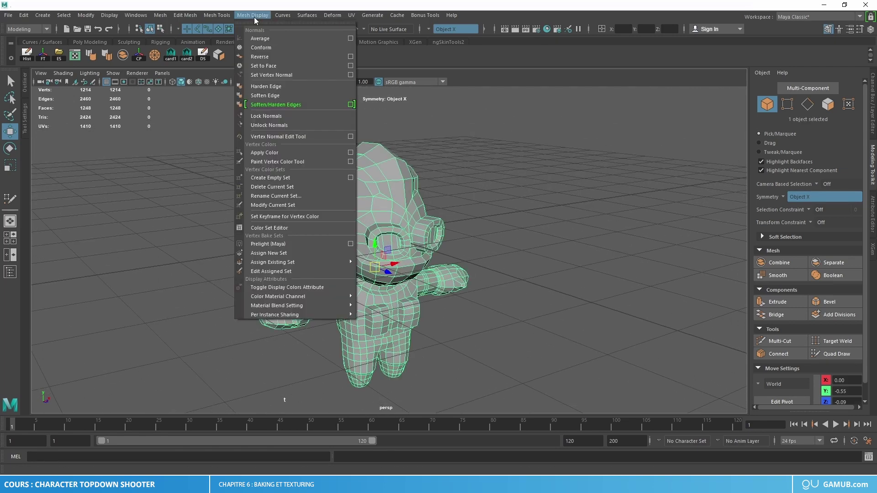
left_click(273, 104)
left_click(255, 201)
left_click_drag(255, 201, 347, 207, "alt")
left_click(315, 179)
left_click_drag(315, 179, 237, 165, "alt")
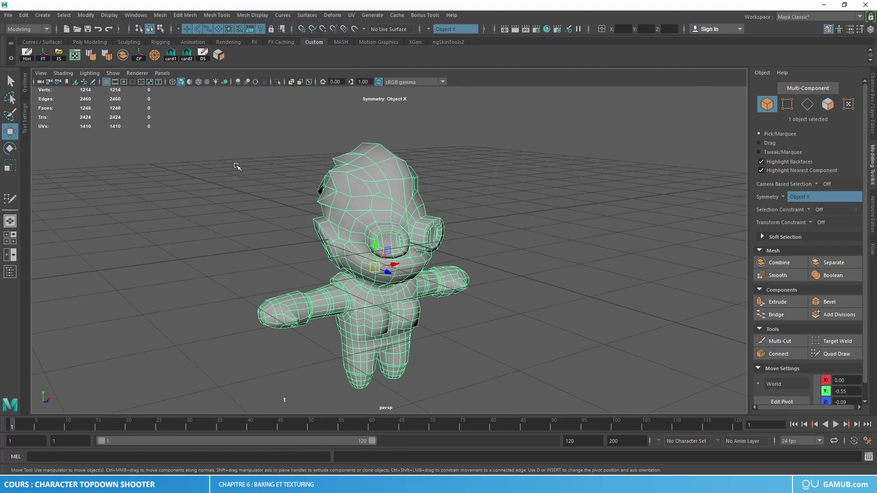
middle_click_drag(156, 169, 176, 157, "alt")
left_click_drag(255, 186, 238, 176, "alt")
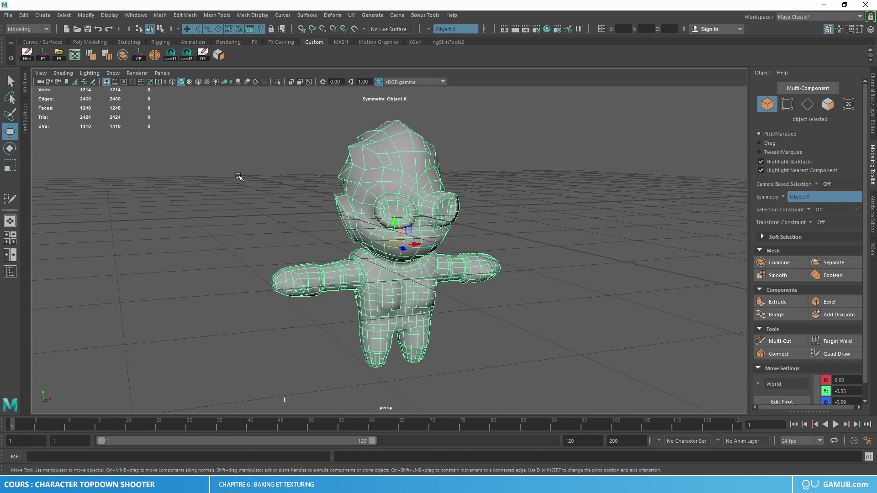
middle_click_drag(267, 190, 279, 196, "alt")
left_click_drag(285, 191, 292, 195, "alt")
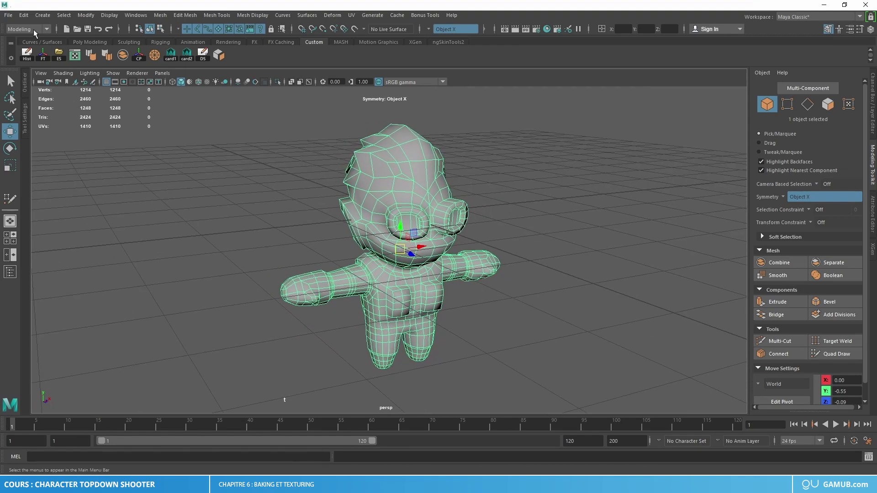
left_click(9, 16)
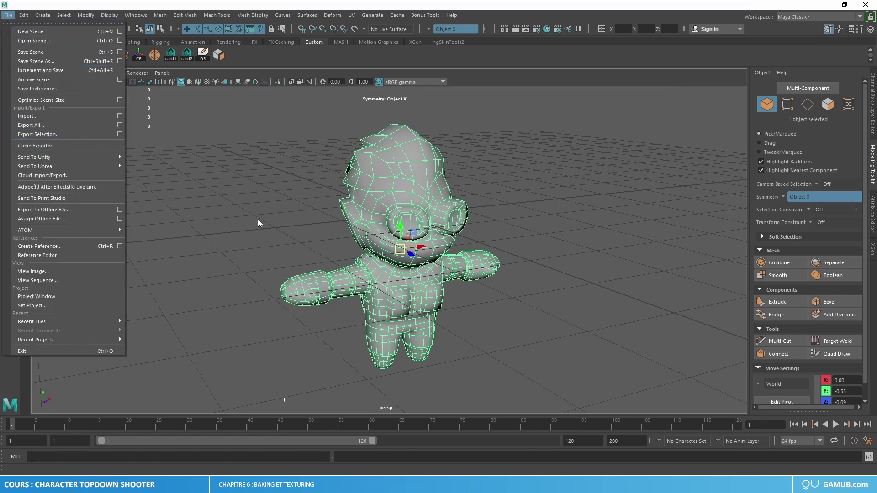
left_click(296, 245)
left_click(390, 263)
mouse_move(485, 281)
left_mouse_down("alt")
mouse_move(413, 269)
mouse_move(487, 289)
left_mouse_up("alt")
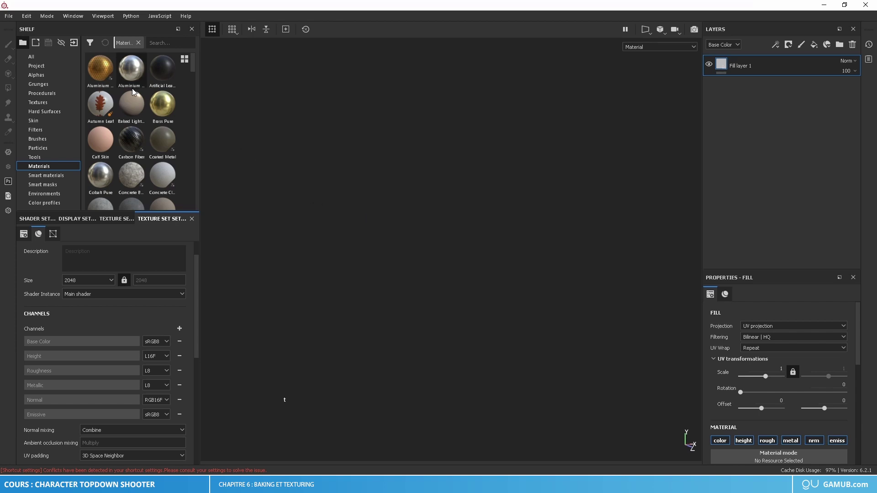
left_click(8, 16)
key("Escape")
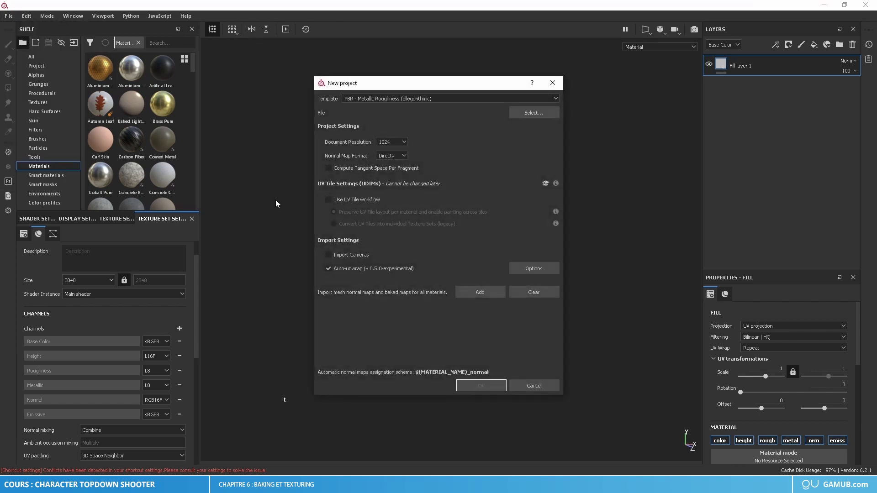
left_click(531, 115)
left_click(394, 143)
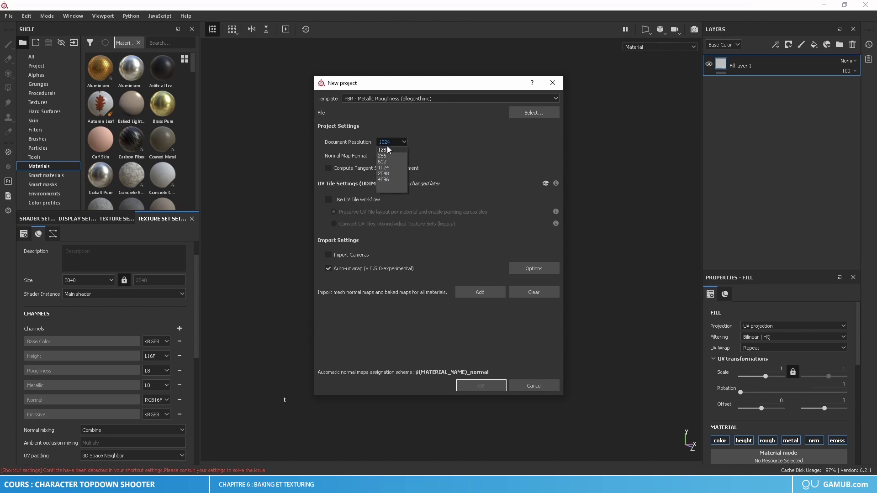
left_click(396, 175)
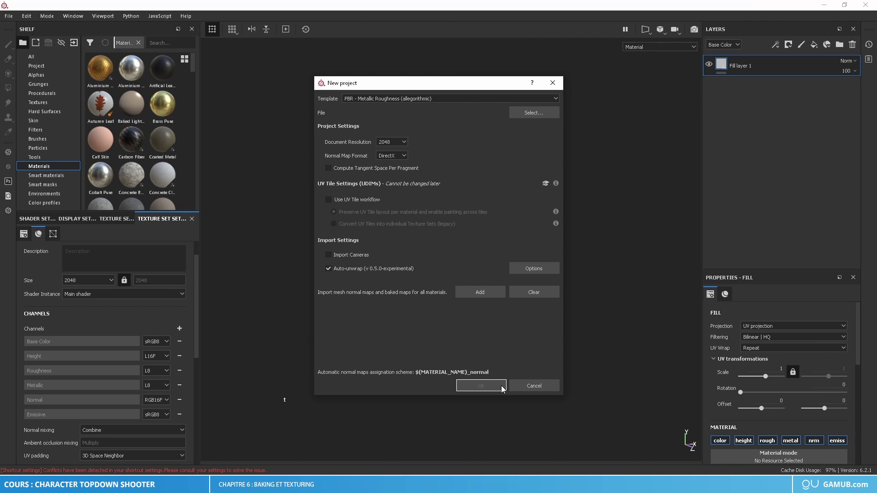
left_click(534, 386)
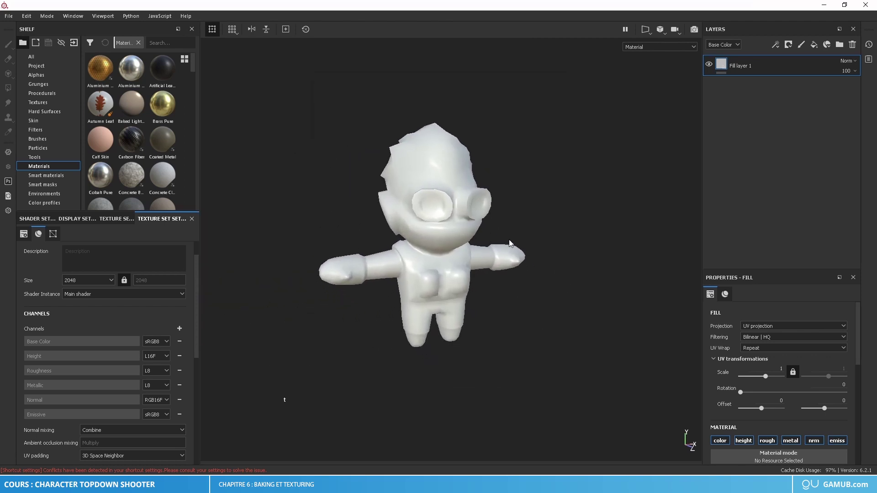
Step: Bake the normal, world space normal, ID, ambient occlusion, curvature, position and thickness mesh maps at output size 2048 from the high-definition mesh
mouse_move(570, 247)
left_mouse_down("alt")
mouse_move(605, 242)
mouse_move(532, 245)
mouse_move(571, 242)
left_mouse_up("alt")
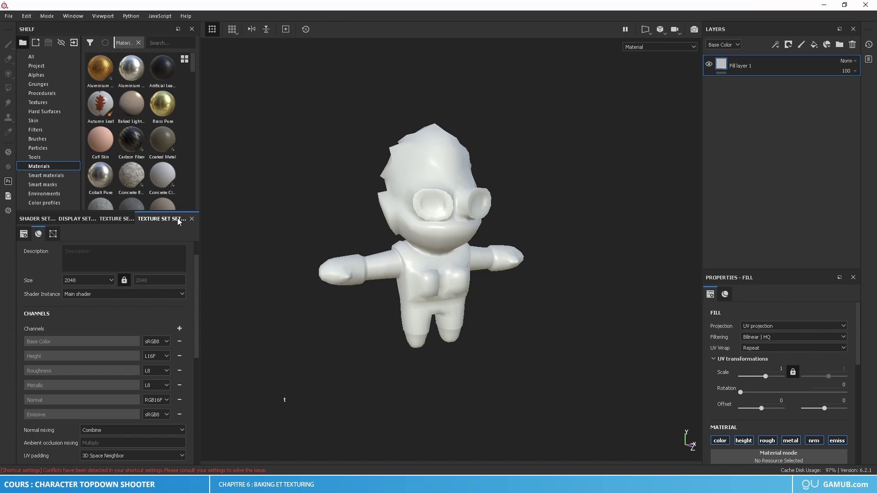
scroll(119, 314, "down", 5)
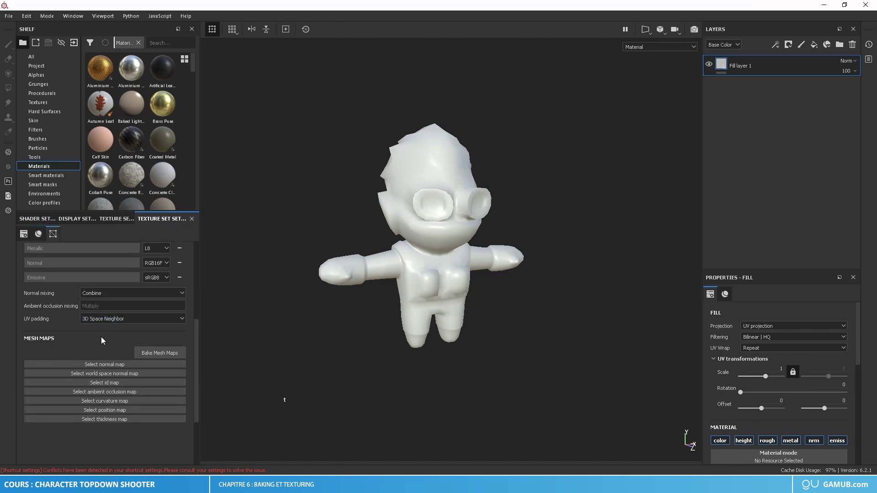
left_click(165, 351)
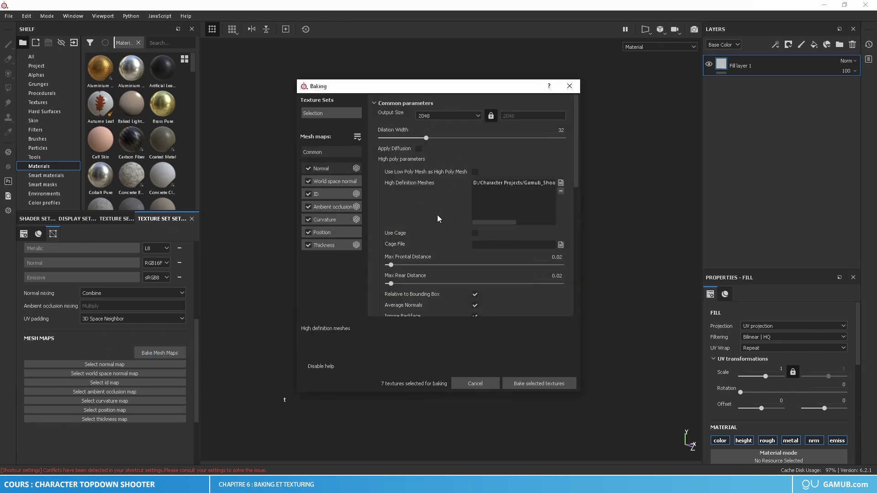
left_click(456, 117)
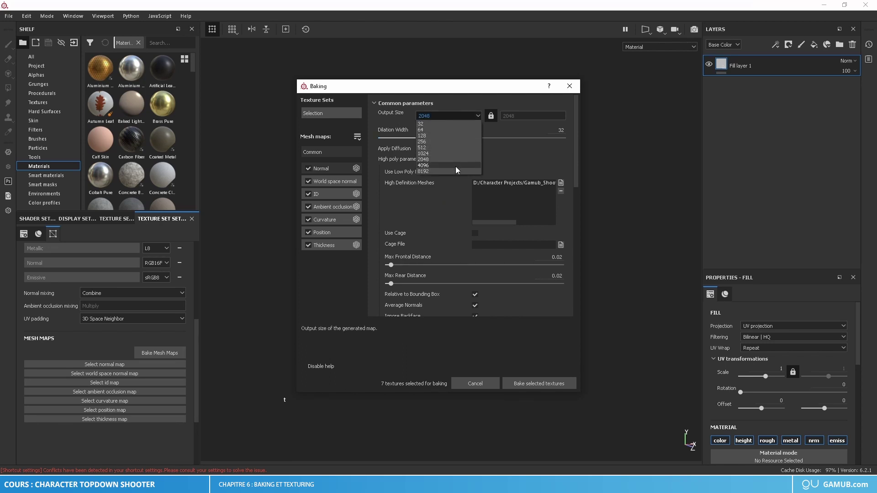
left_click(452, 116)
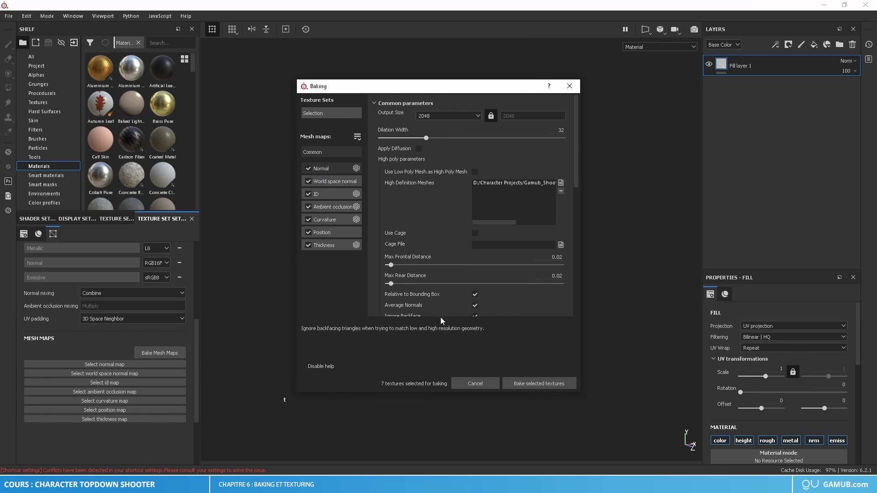
left_click(543, 383)
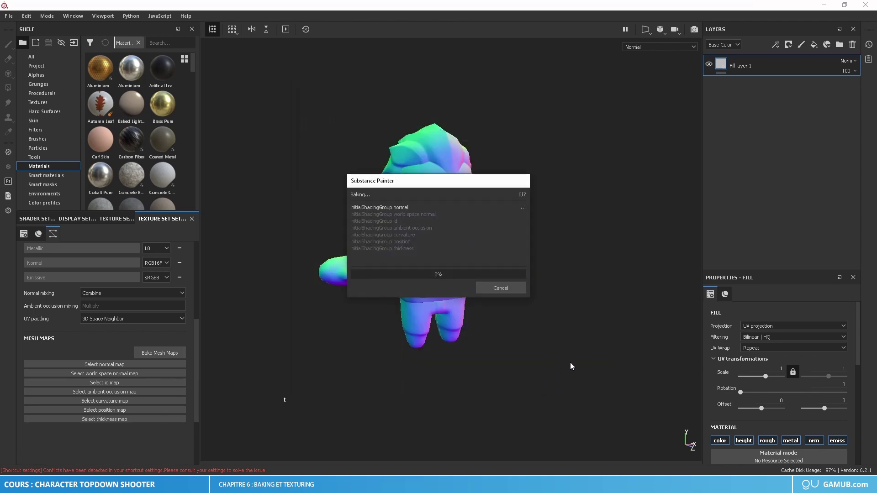
left_click_drag(453, 188, 461, 305)
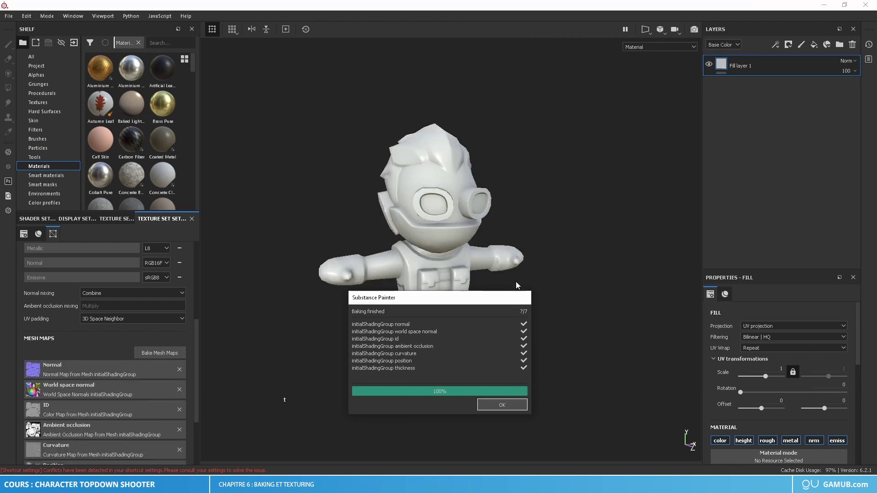
left_click_drag(462, 297, 451, 203)
left_click(502, 310)
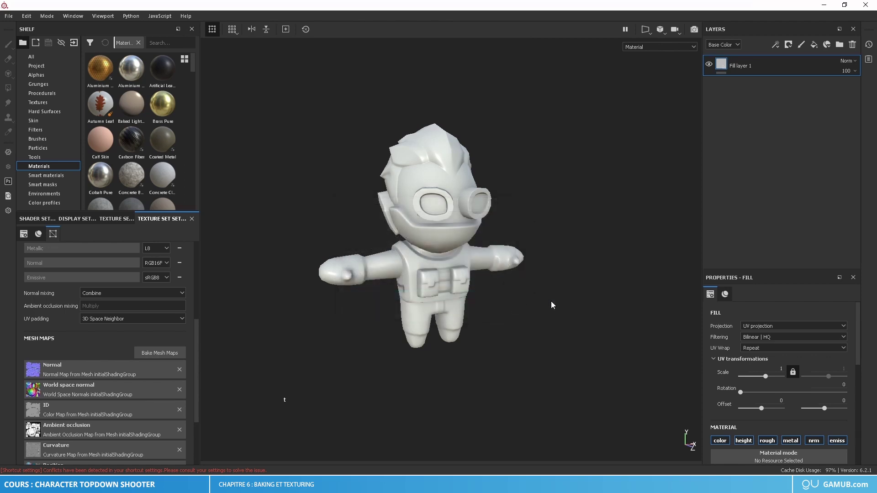
Step: Examine the baked detail on the character from several angles and review the list of baked mesh maps
left_click_drag(505, 280, 470, 300, "alt")
scroll(422, 296, "down", 3)
scroll(421, 296, "up", 5)
scroll(423, 295, "down", 1)
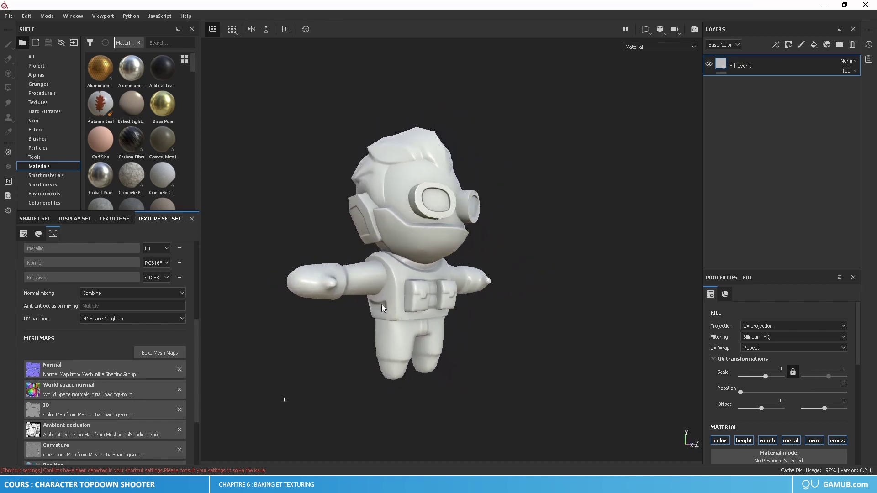
left_click_drag(381, 304, 421, 371, "alt")
middle_click_drag(451, 277, 447, 305, "alt")
left_click_drag(447, 304, 422, 292, "alt")
middle_click_drag(422, 292, 449, 277, "alt")
left_click_drag(449, 277, 451, 272, "alt")
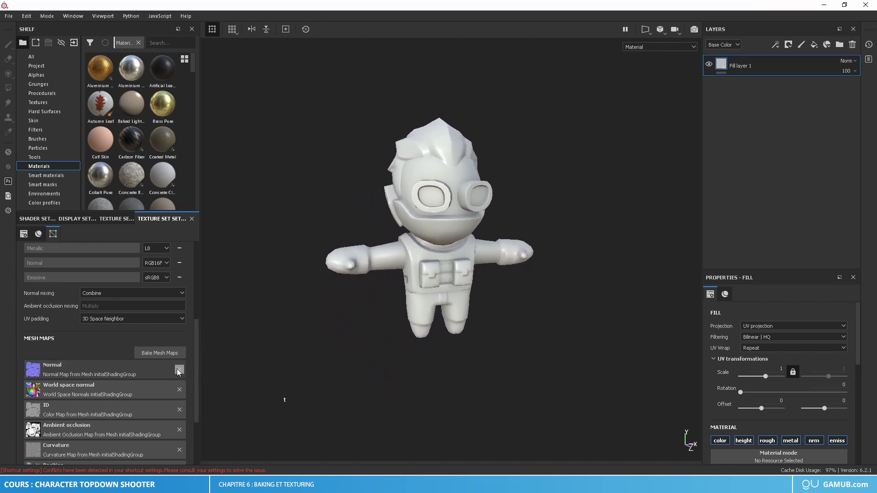
scroll(110, 360, "up", 2)
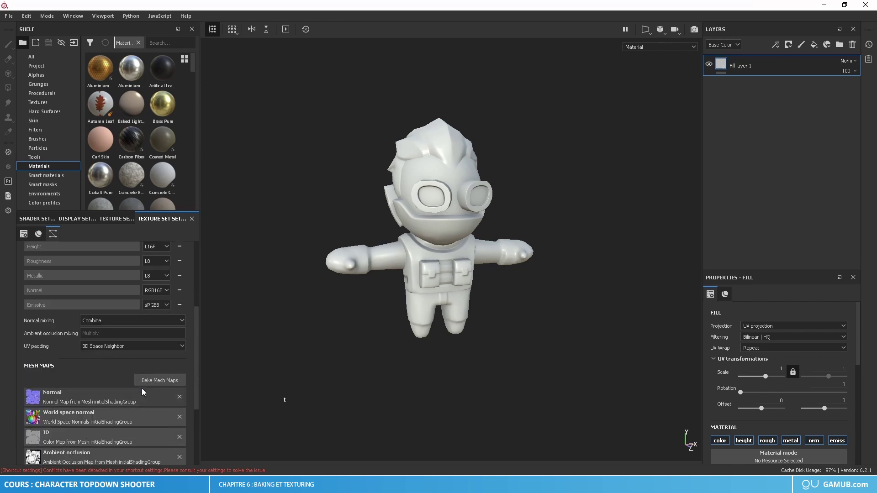
scroll(105, 369, "down", 5)
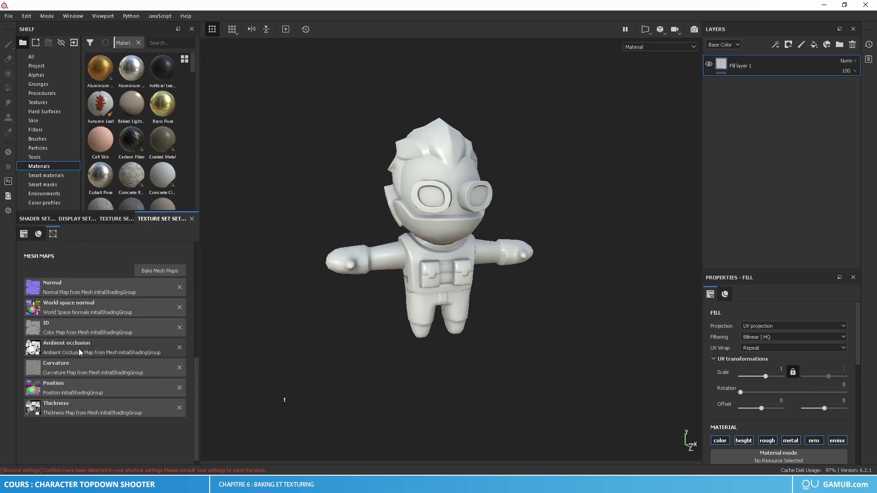
scroll(117, 401, "up", 2)
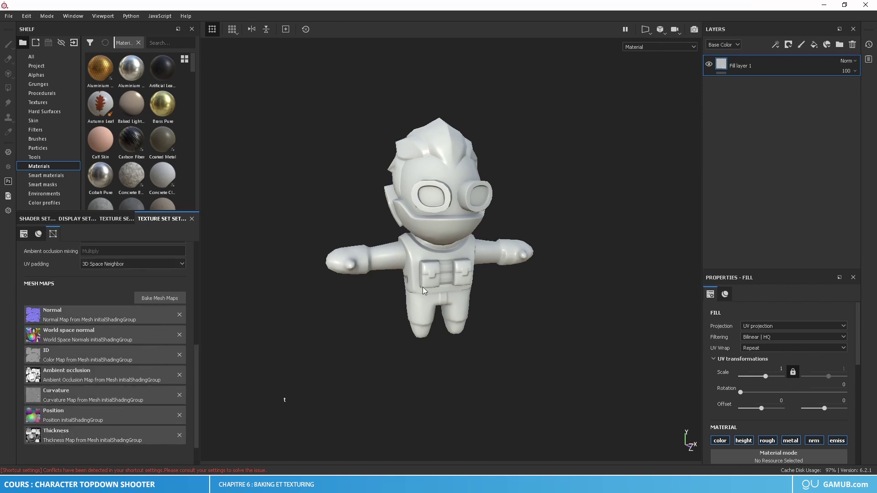
left_click_drag(448, 251, 343, 286, "alt")
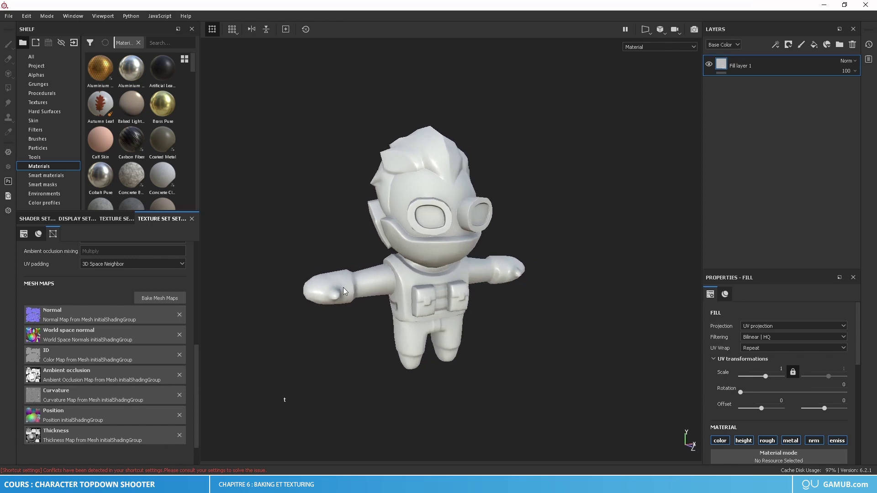
Step: Repeatedly remove the normal map from the mesh maps and undo the removal to compare the character with and without it
left_click(179, 315)
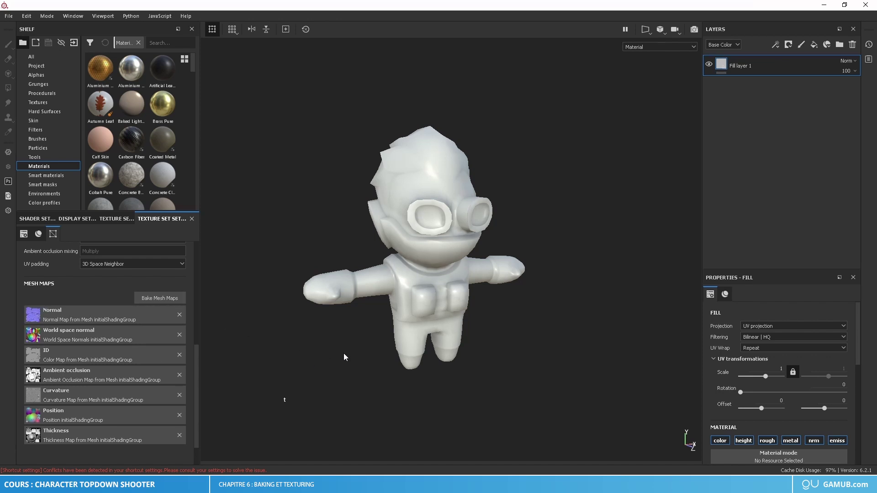
left_click(180, 315)
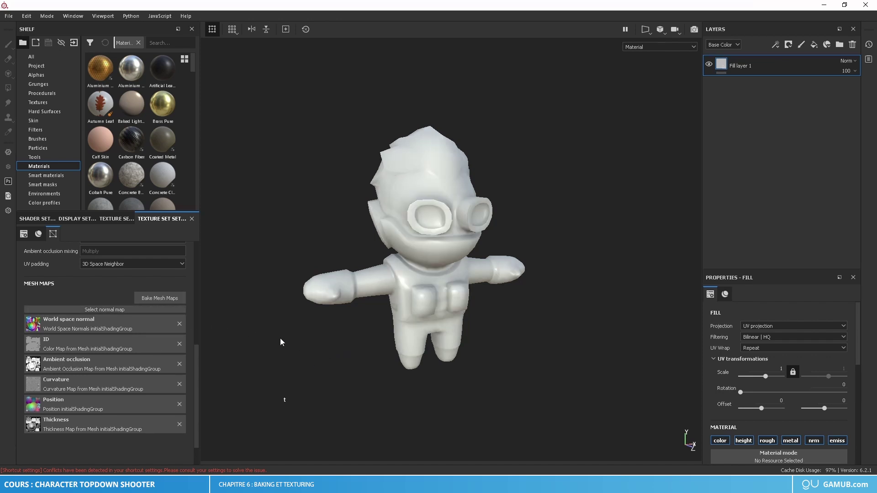
key("ctrl+z")
left_click(180, 315)
key("ctrl+z")
left_click(180, 315)
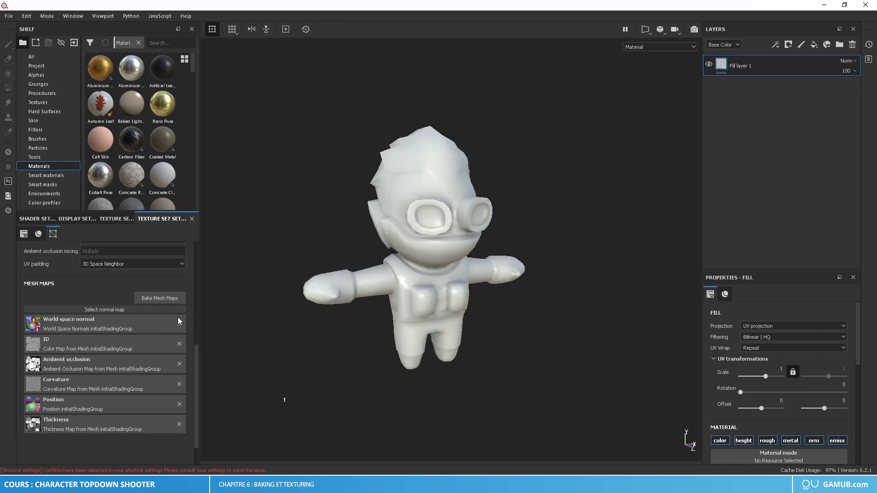
key("ctrl+z")
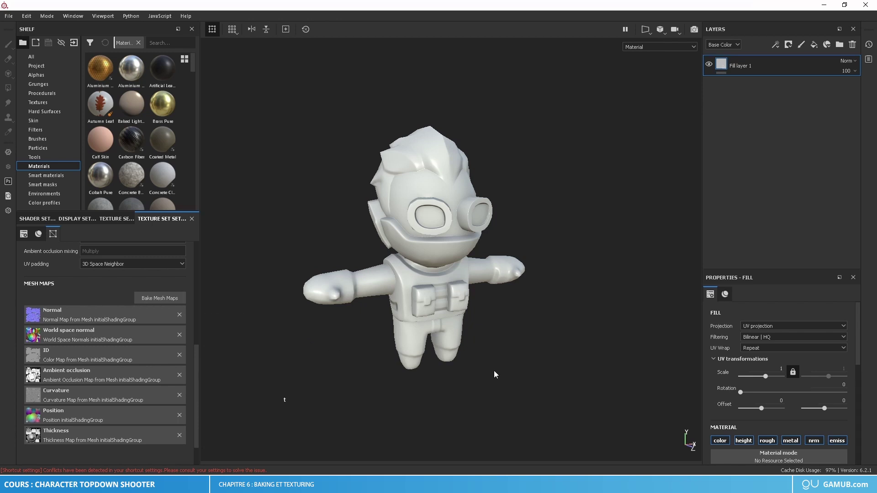
left_click_drag(494, 375, 505, 367, "alt")
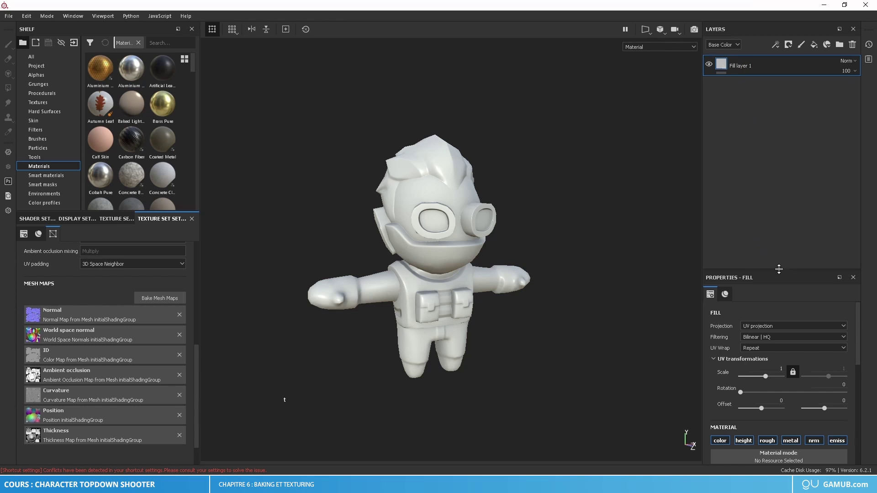
Step: Turn off the height, rough, metal, nrm and emiss channels of the fill layer, leaving only color active
left_click_drag(779, 269, 779, 172)
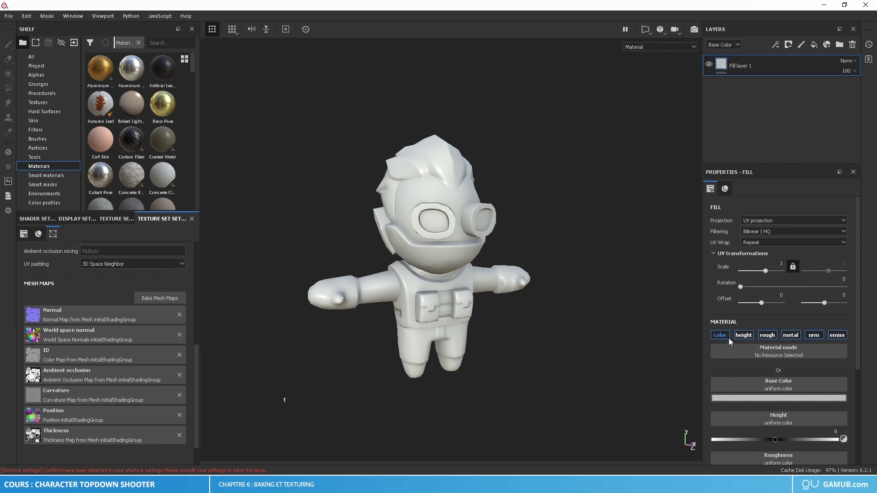
left_click(744, 335)
left_click(767, 336)
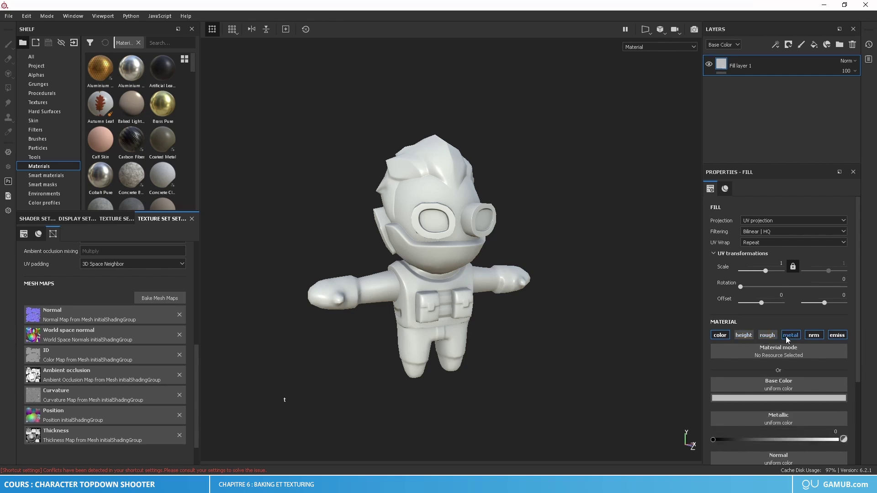
left_click(791, 336)
left_click(814, 335)
left_click(837, 336)
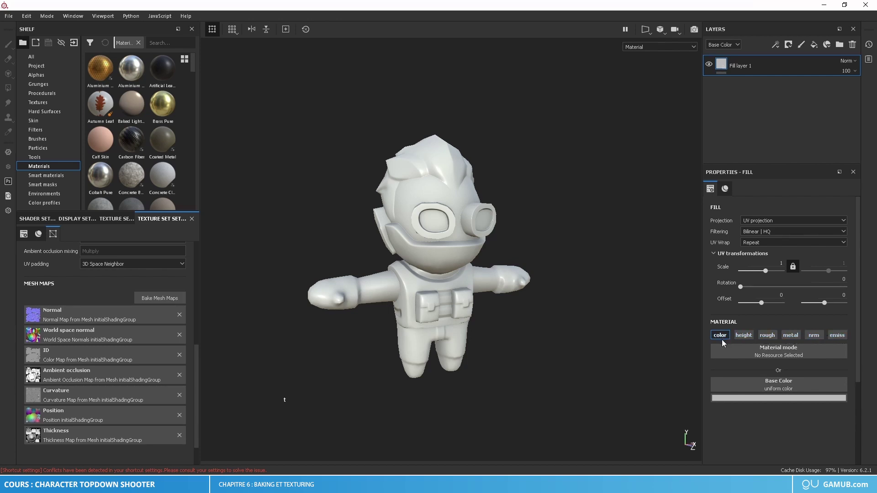
left_click_drag(589, 298, 464, 273, "alt")
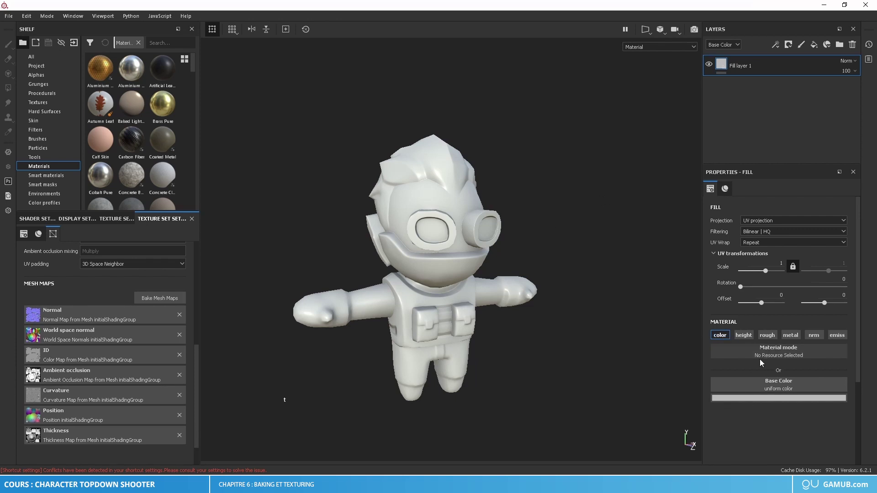
Step: Turn on the fill layer's height and rough channels to show their settings, and turn both off again
left_click(743, 335)
left_click(767, 337)
scroll(760, 403, "down", 2)
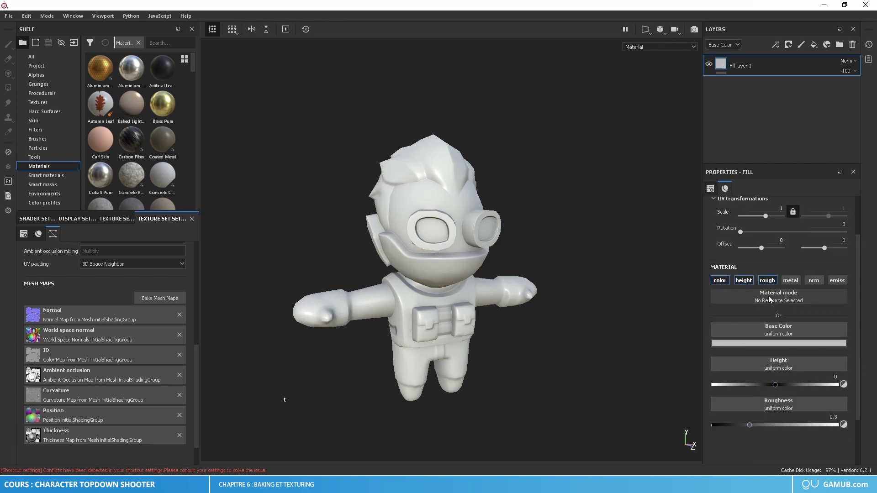
left_click(767, 279)
left_click(746, 280)
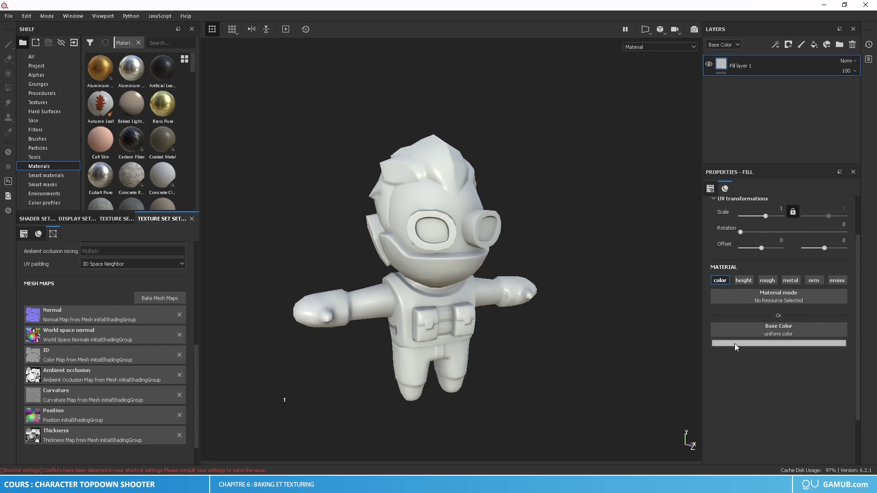
Step: Set the fill layer's base color to a skin tone of R 0.493, G 0.332, B 0.277
left_click(772, 345)
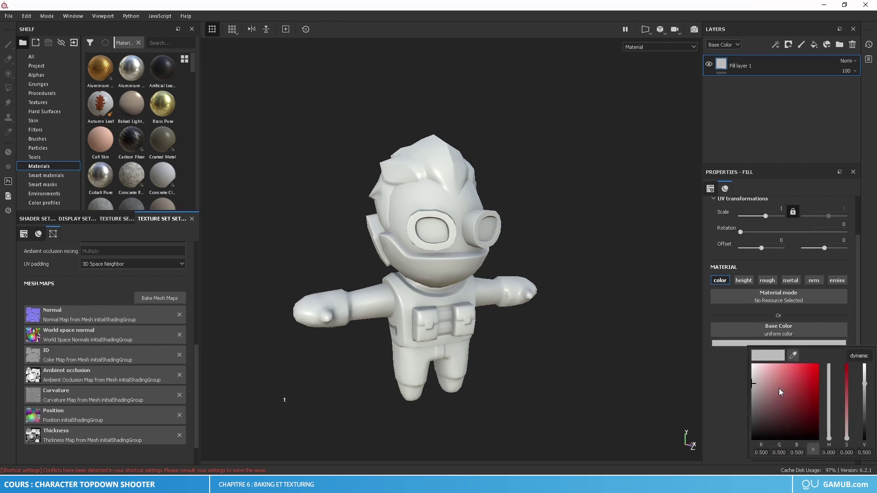
mouse_move(784, 390)
left_mouse_down()
mouse_move(788, 382)
mouse_move(796, 398)
mouse_move(783, 381)
mouse_move(783, 404)
mouse_move(787, 385)
mouse_move(787, 392)
left_mouse_up()
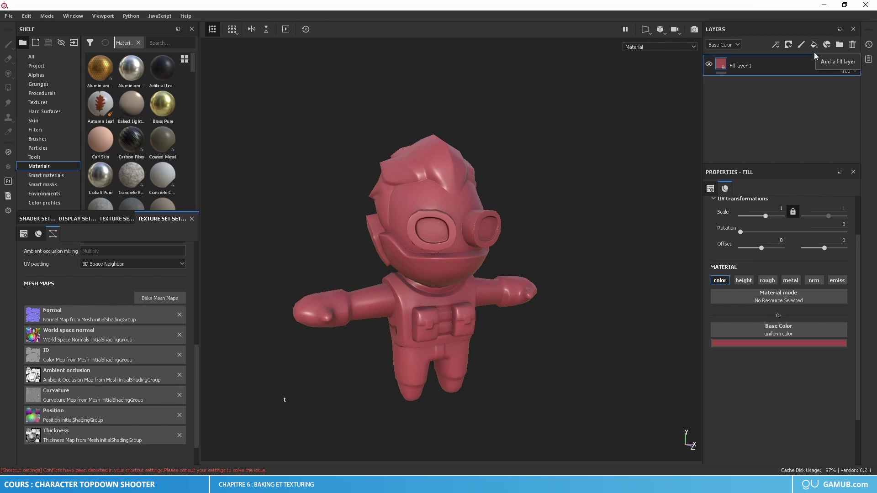
left_click(779, 344)
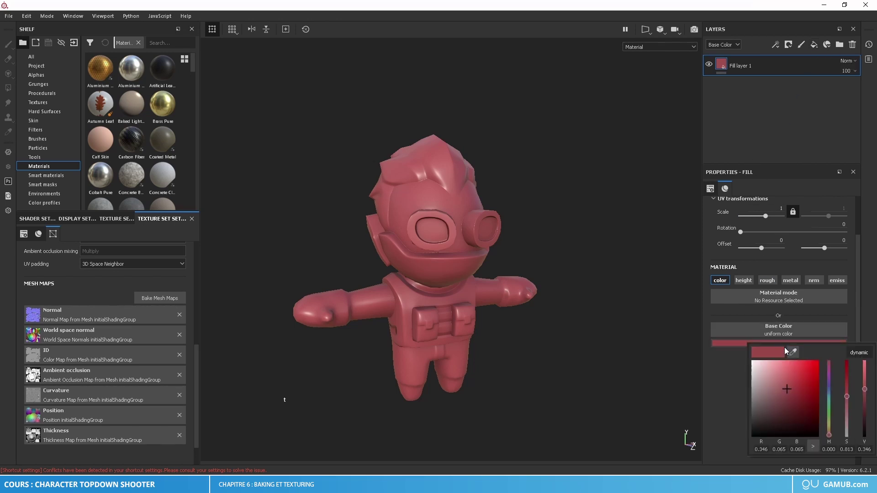
left_click_drag(788, 389, 766, 390)
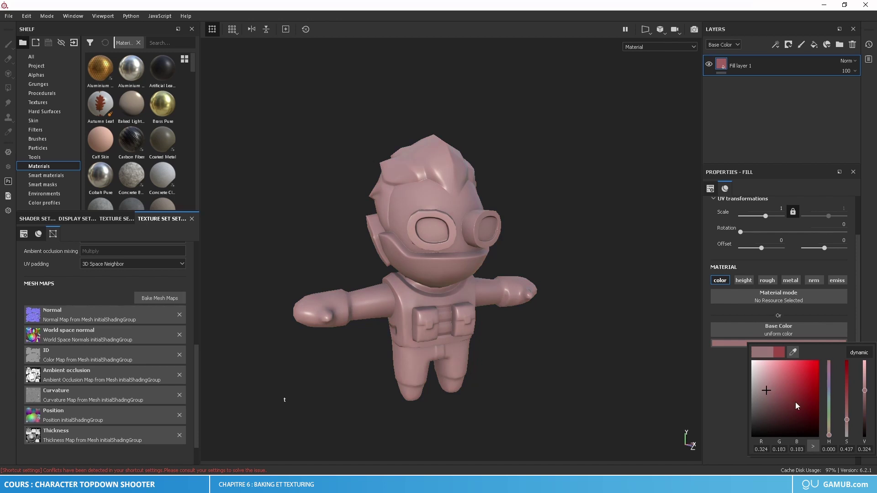
left_click_drag(829, 435, 829, 434)
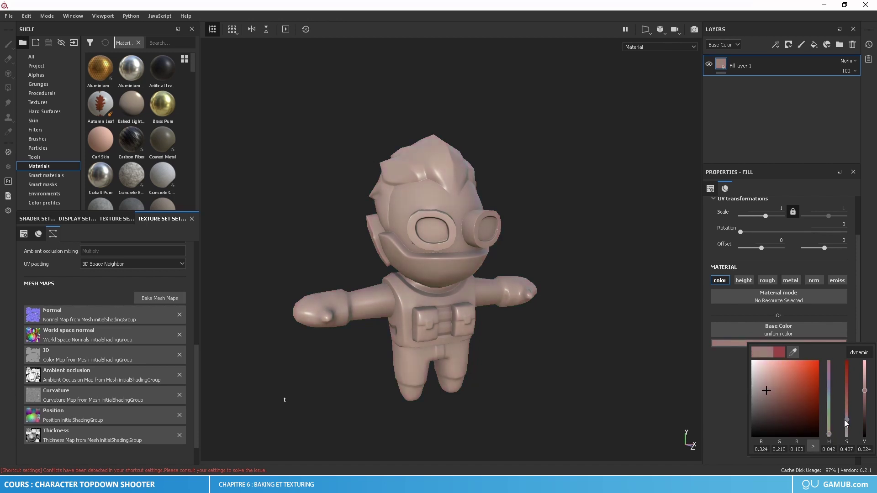
left_click_drag(864, 391, 865, 381)
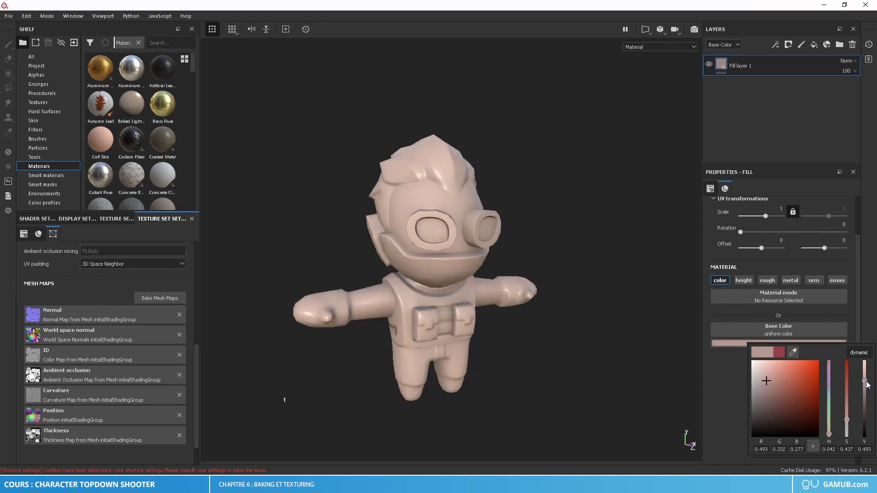
left_click(753, 97)
Step: Rename the fill layer as Skin
mouse_move(562, 250)
left_mouse_down("alt")
mouse_move(630, 245)
mouse_move(568, 250)
left_mouse_up("alt")
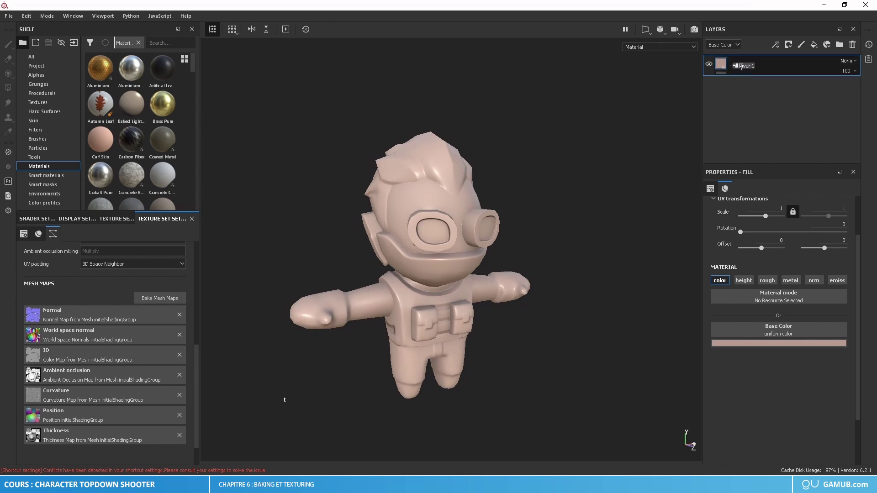
type("Skin")
key("Return")
Step: Add a new fill layer above Skin and restrict it to the color channel only
left_click(814, 44)
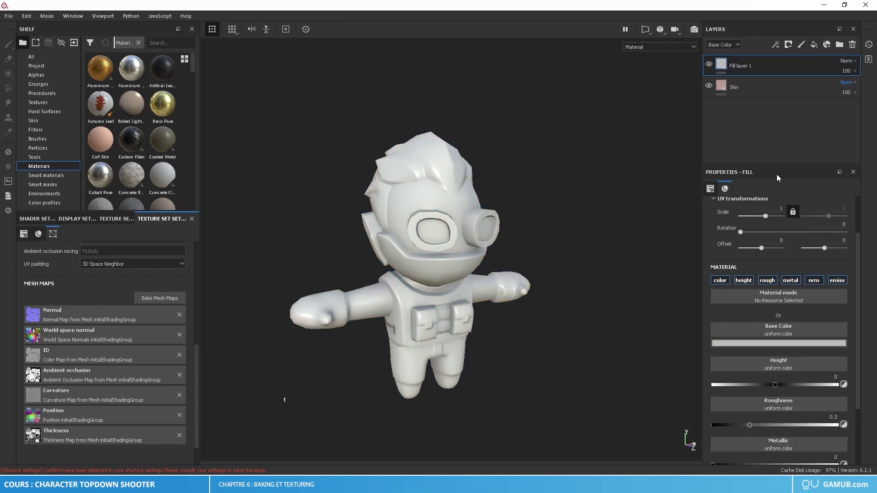
left_click(726, 281)
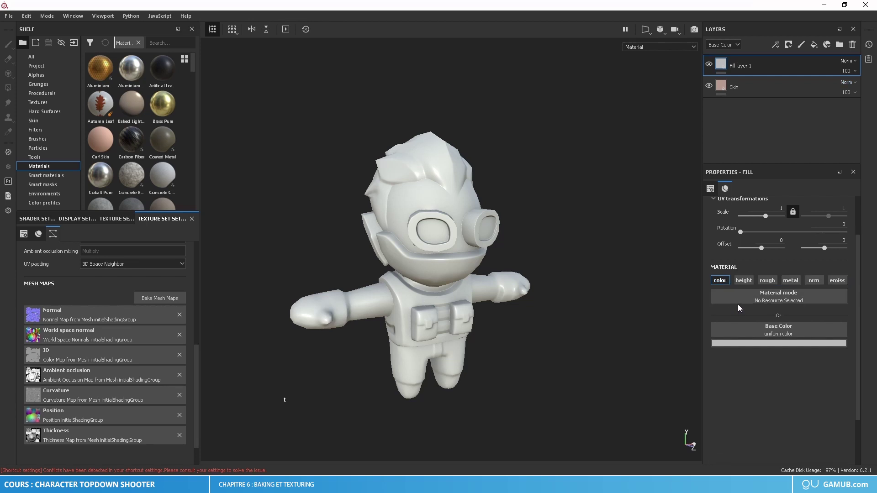
left_click(744, 280)
left_click(767, 281)
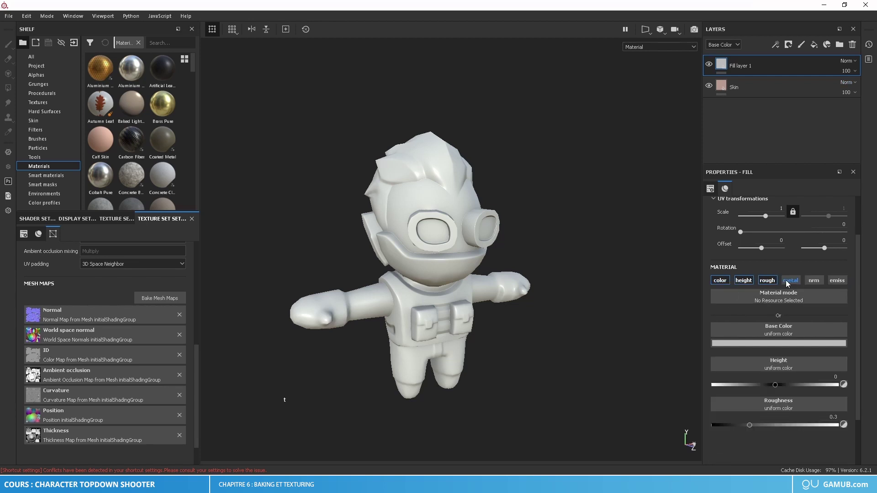
left_click(790, 280)
left_click(815, 281)
left_click(828, 280)
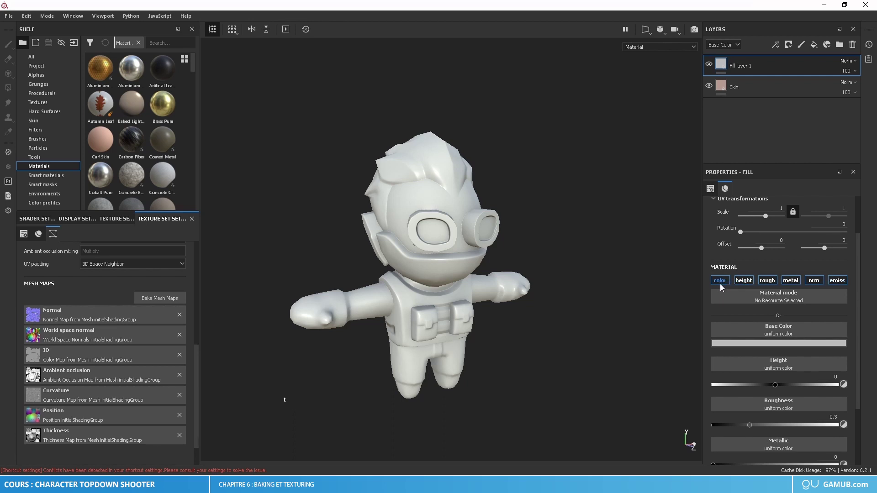
left_click(720, 281, "alt")
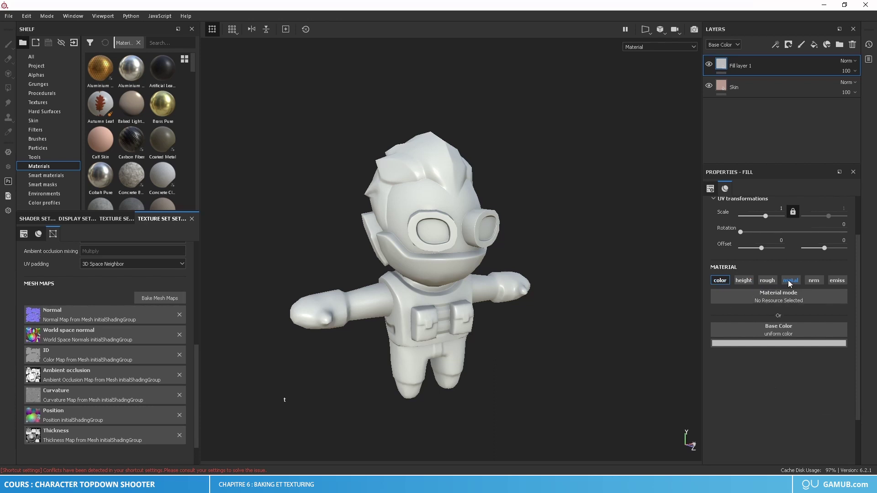
Step: Try a pale pink base color on the new fill layer and return it to light grey
left_click(772, 343)
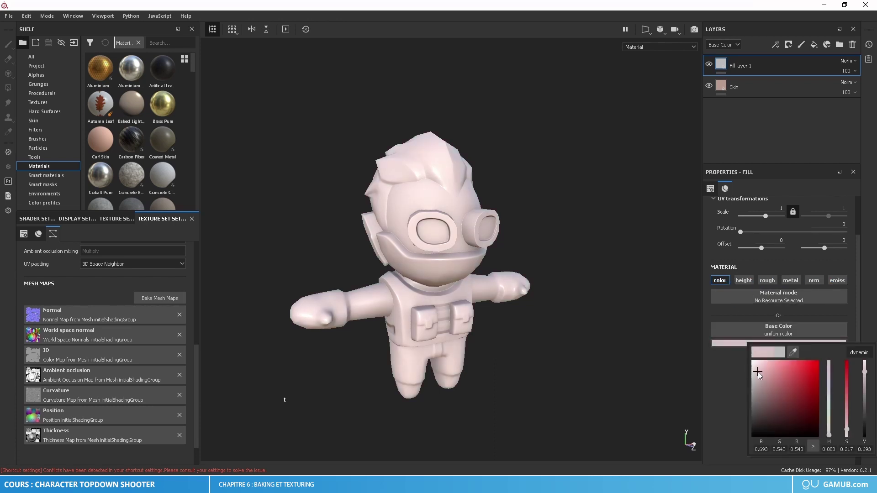
mouse_move(738, 375)
left_mouse_down()
mouse_move(732, 388)
mouse_move(729, 374)
mouse_move(728, 383)
mouse_move(757, 375)
mouse_move(744, 380)
left_mouse_up()
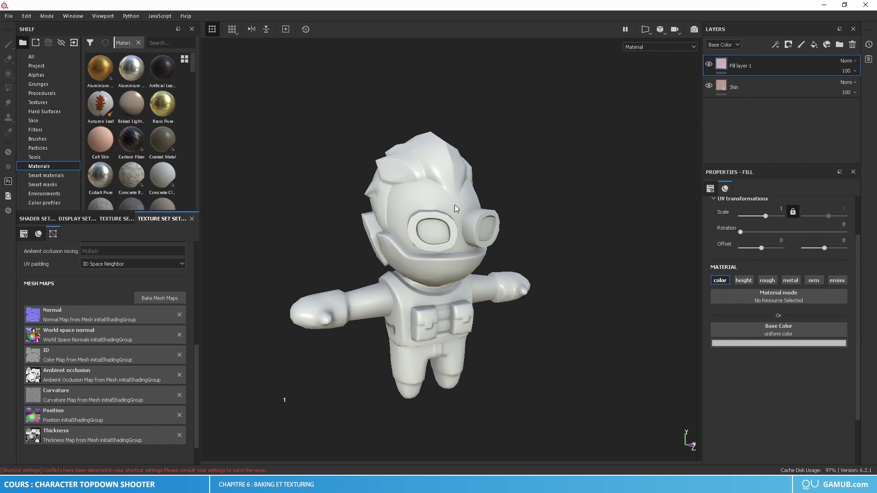
left_click_drag(455, 208, 385, 190, "alt")
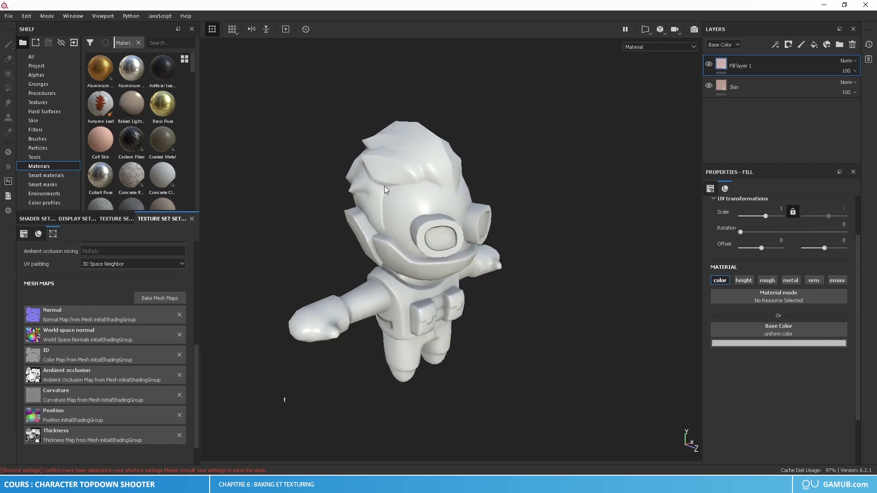
middle_click_drag(619, 186, 642, 195, "alt")
left_click_drag(642, 196, 618, 196, "alt")
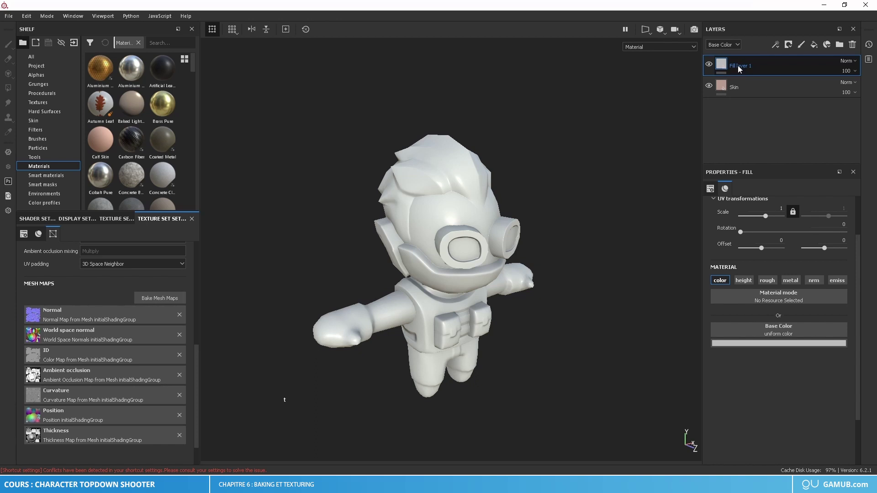
Step: Add a black mask to the fill layer above Skin and select the mask for painting
right_click(737, 65)
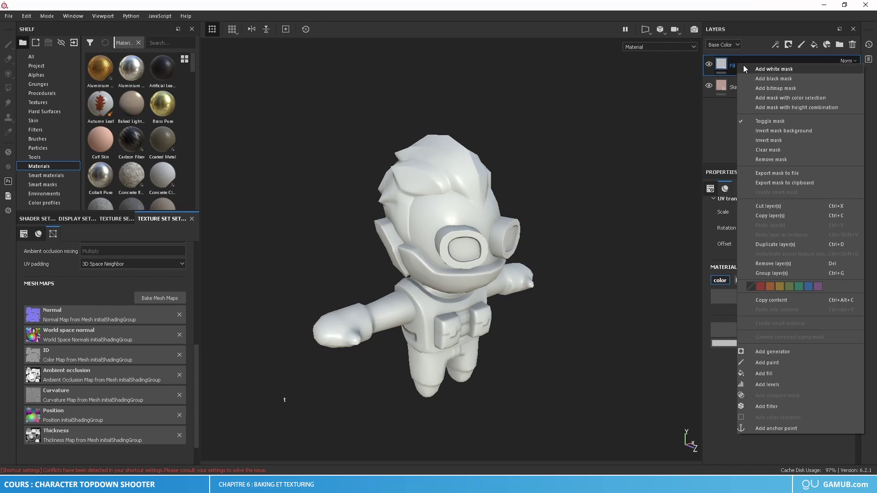
left_click(787, 78)
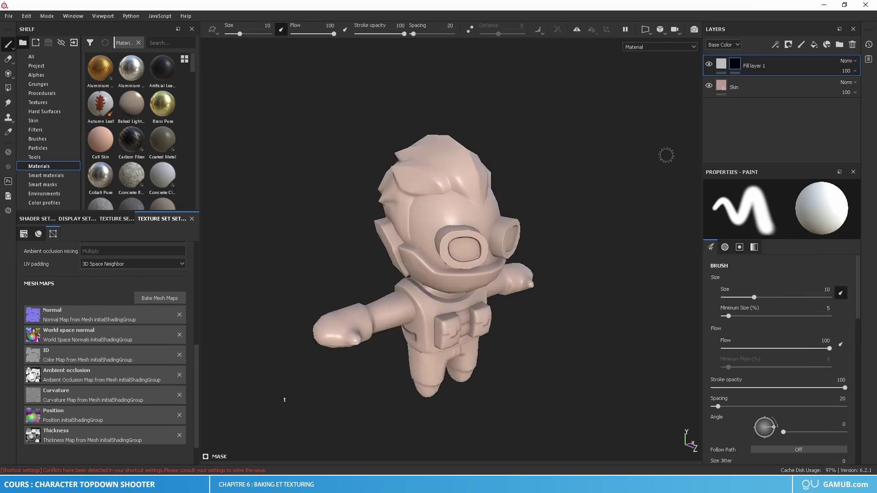
right_click(735, 65)
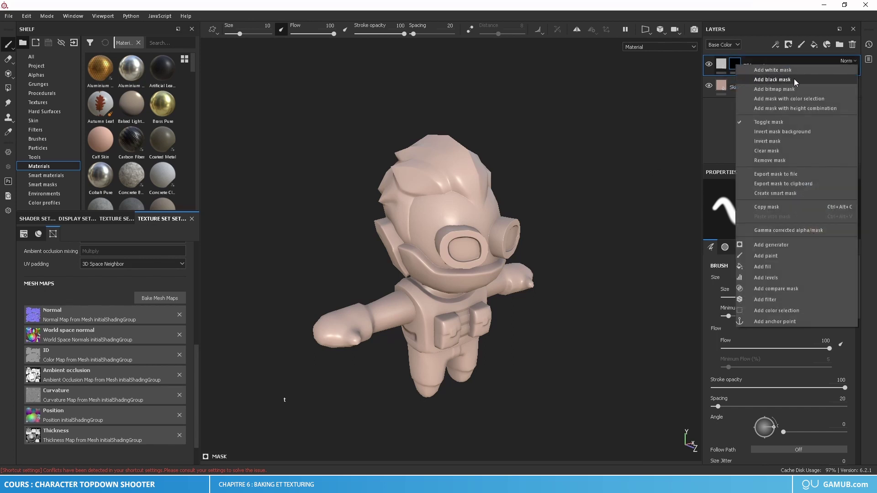
left_click(766, 78)
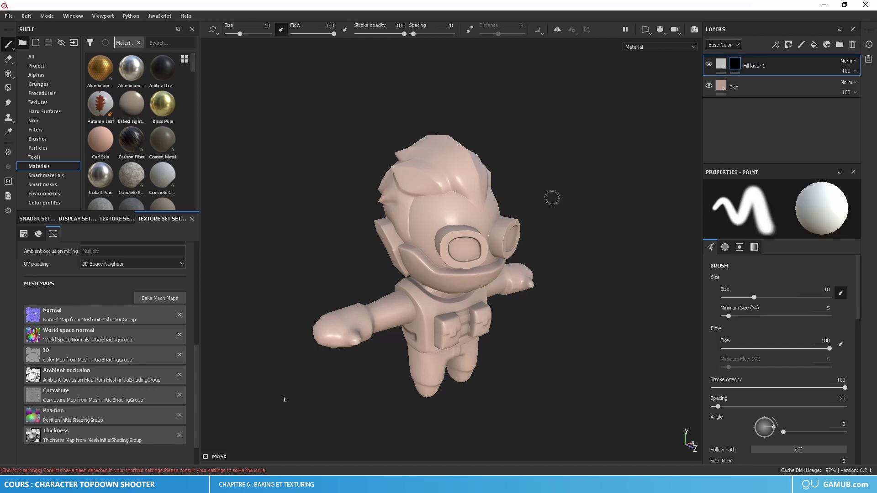
right_click(734, 67)
left_click(735, 64)
middle_click_drag(560, 309, 561, 302, "alt")
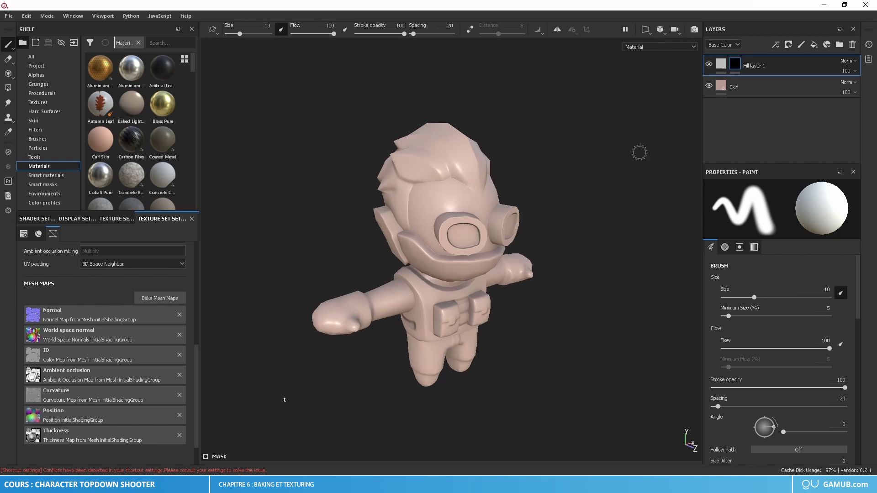
left_click_drag(640, 186, 621, 187, "alt")
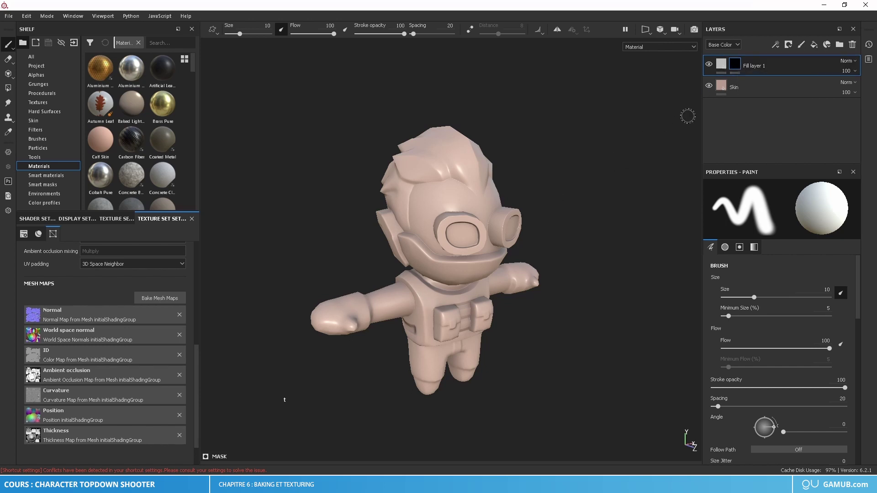
Step: Paint in the fill layer's mask over the character's forehead and goggle lens with the size 10 brush
left_click(722, 66)
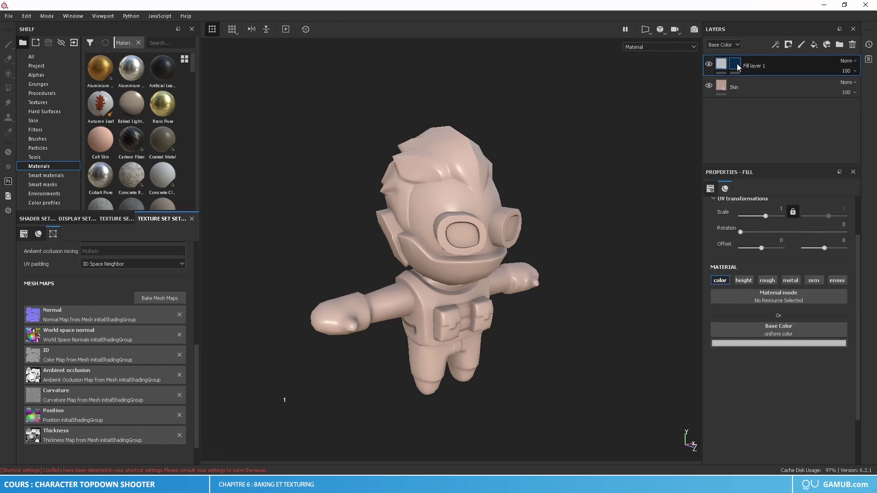
left_click(736, 64)
scroll(476, 197, "up", 5)
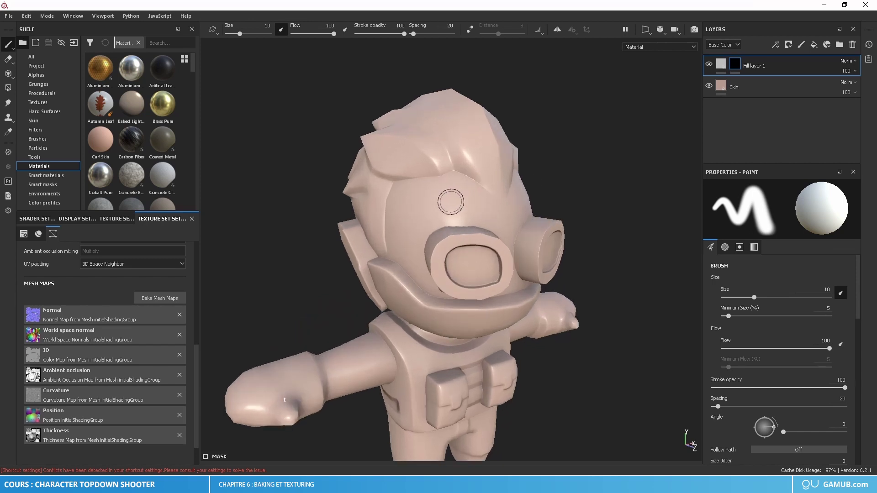
mouse_move(468, 189)
left_mouse_down()
mouse_move(430, 201)
mouse_move(447, 214)
mouse_move(404, 208)
mouse_move(418, 219)
mouse_move(453, 196)
mouse_move(498, 193)
mouse_move(454, 269)
mouse_move(470, 219)
mouse_move(519, 197)
left_mouse_up()
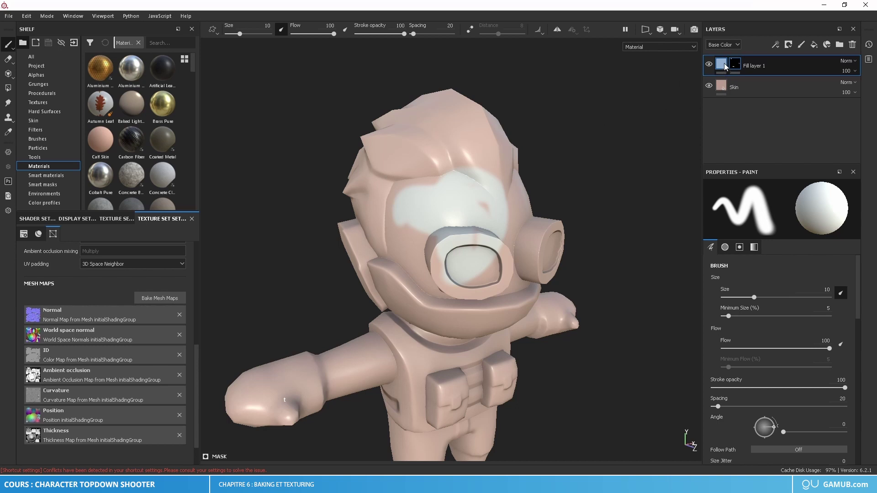
Step: Reset the fill layer's mask to plain black to clear the painted strokes
right_click(737, 64)
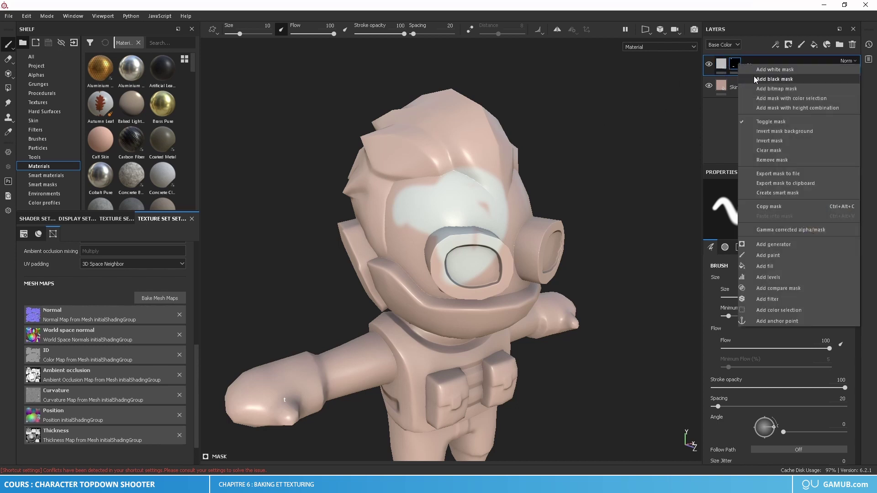
left_click(766, 79)
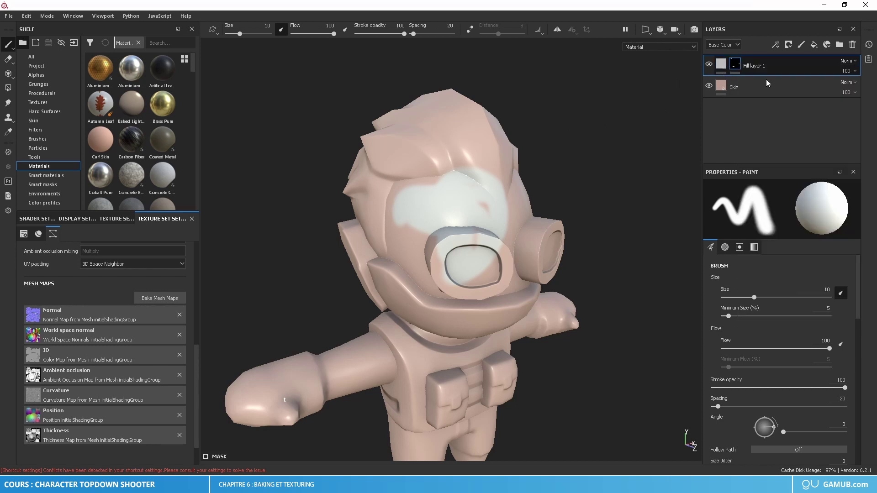
left_click(736, 66)
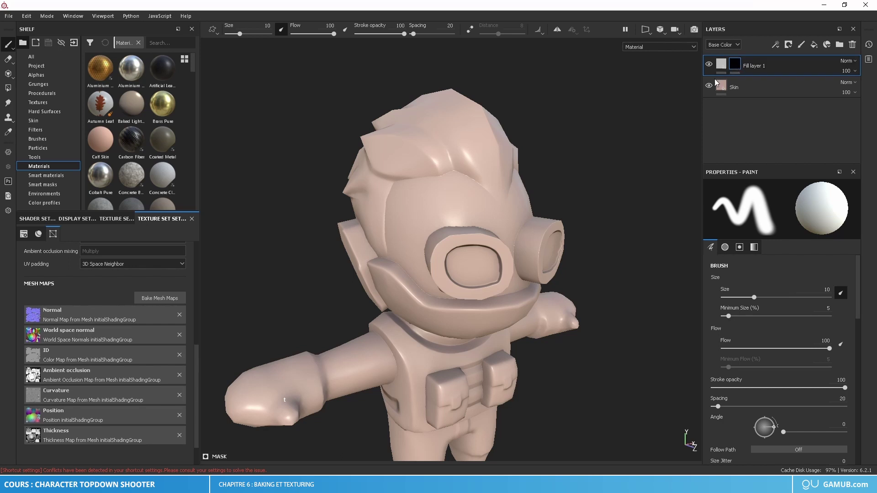
left_click_drag(634, 201, 607, 245, "alt")
mouse_move(483, 194)
left_mouse_down("alt")
mouse_move(458, 182)
mouse_move(481, 214)
mouse_move(439, 160)
left_mouse_up("alt")
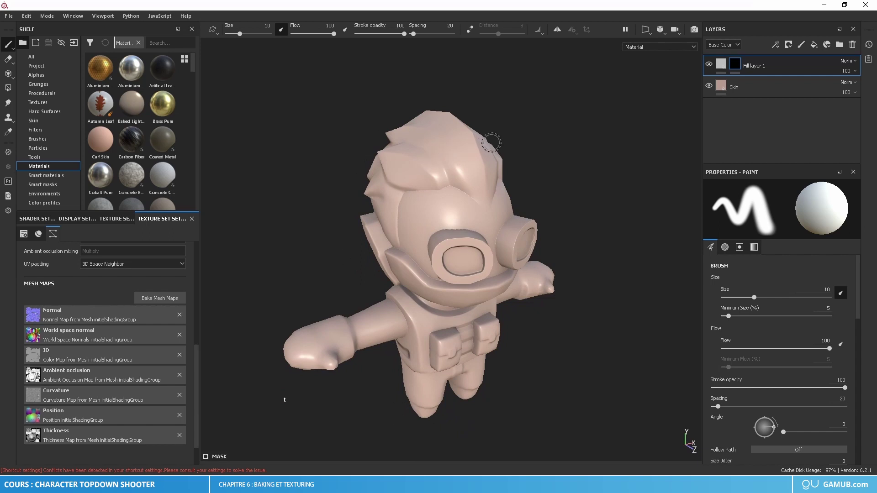
Step: Undo the stray stroke in the fill layer's mask and turn on symmetry for painting
mouse_move(468, 165)
left_mouse_down("alt")
mouse_move(452, 166)
mouse_move(417, 221)
mouse_move(434, 188)
mouse_move(406, 171)
mouse_move(470, 166)
mouse_move(475, 197)
mouse_move(408, 190)
left_mouse_up("alt")
key("ctrl+z")
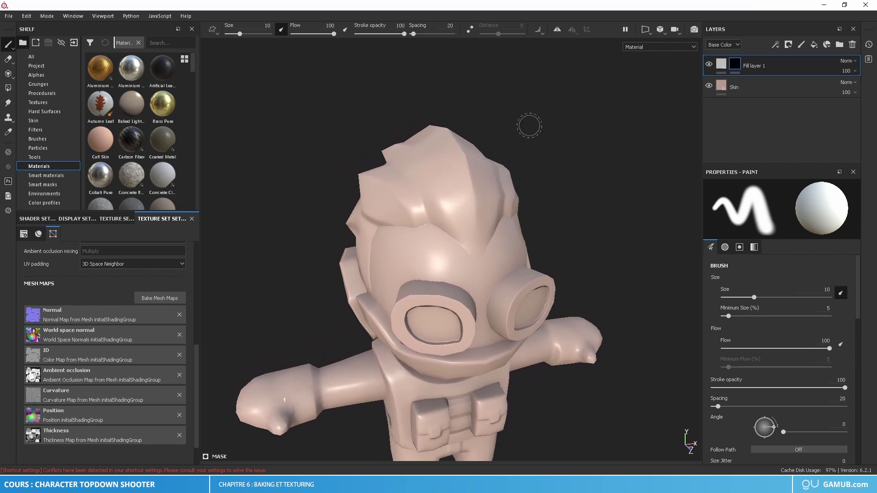
left_click(558, 30)
mouse_move(557, 187)
left_mouse_down("alt")
mouse_move(552, 129)
mouse_move(529, 149)
mouse_move(556, 183)
mouse_move(530, 160)
left_mouse_up("alt")
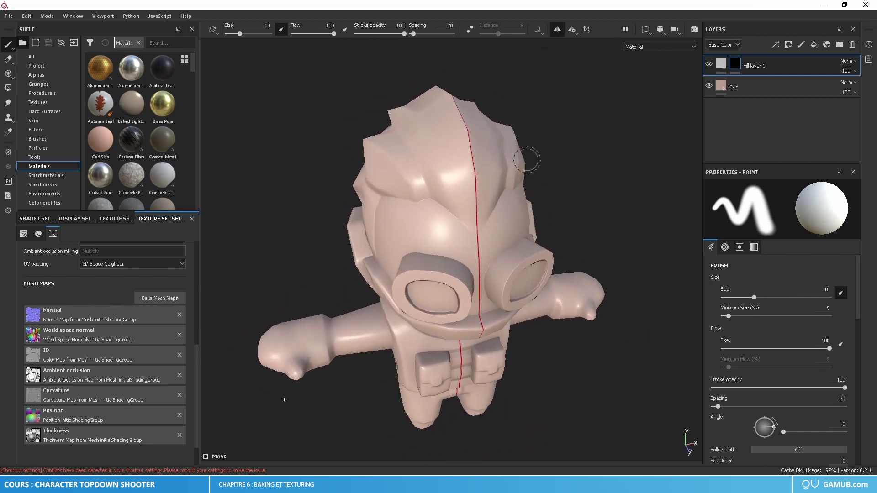
Step: Try a mirrored brush stroke on the character's hair in the mask and undo it
left_click_drag(428, 151, 430, 121)
key("ctrl+z")
mouse_move(558, 184)
left_mouse_down("alt")
mouse_move(515, 156)
mouse_move(470, 195)
mouse_move(470, 219)
mouse_move(451, 192)
mouse_move(385, 185)
mouse_move(464, 157)
left_mouse_up("alt")
key("ctrl+z")
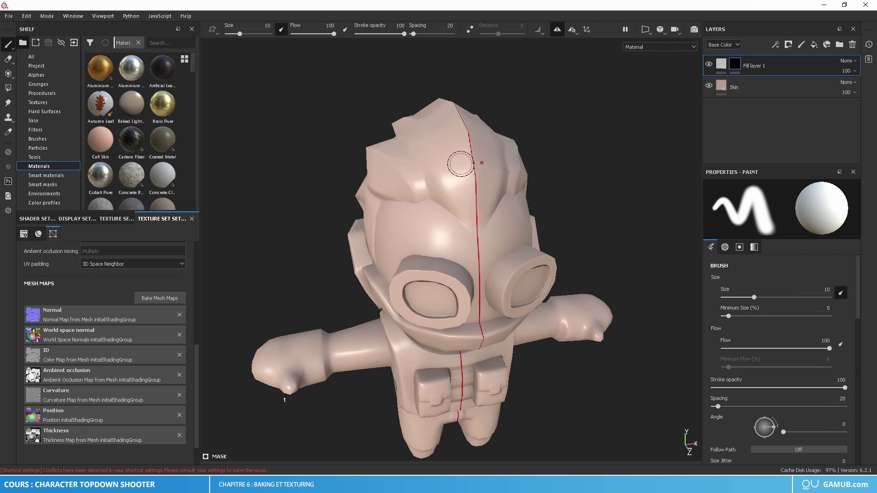
left_click_drag(442, 208, 436, 183, "alt")
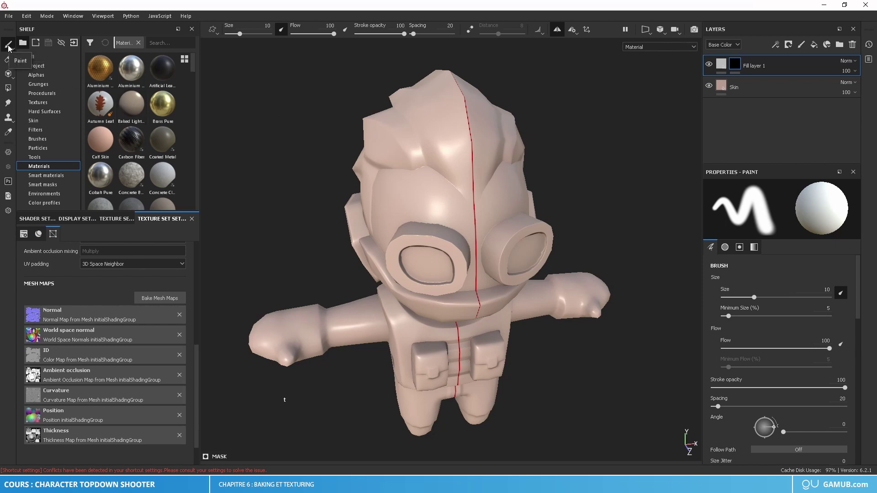
Step: Fill the whole head in the mask with white, using Polygon Fill in UV chunk mode
left_click(7, 90)
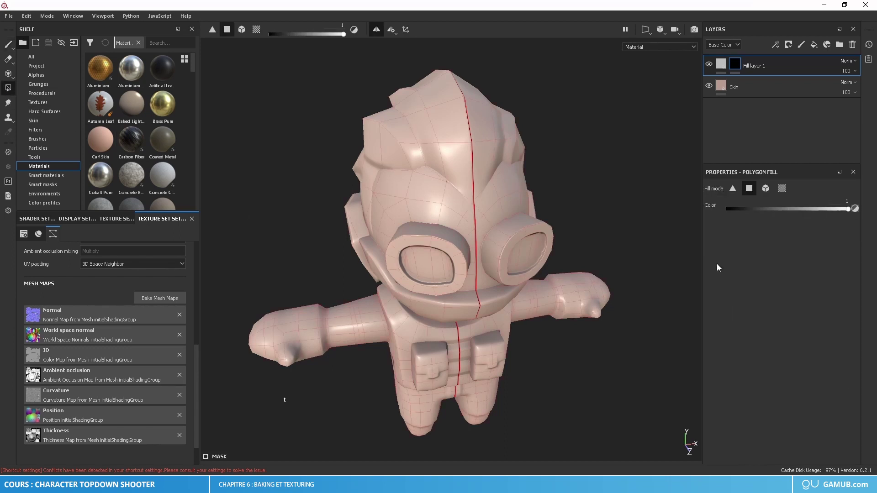
left_click(782, 189)
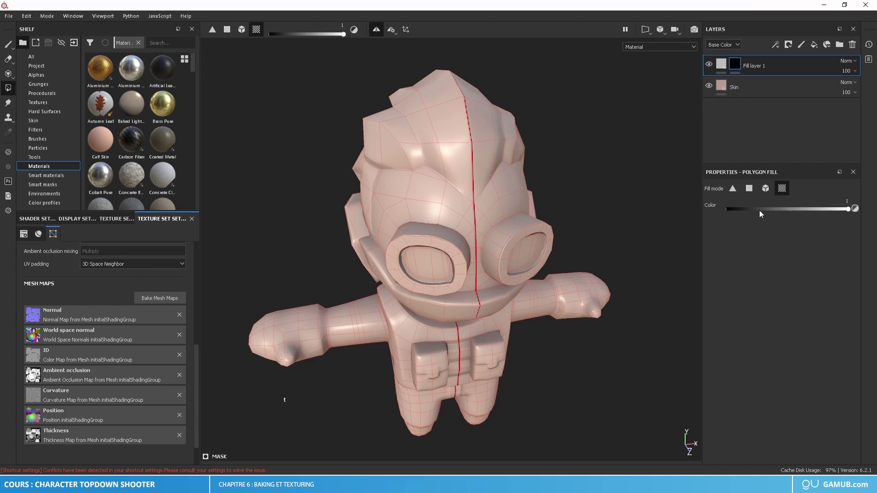
left_click_drag(545, 245, 625, 228, "alt")
left_click(458, 116)
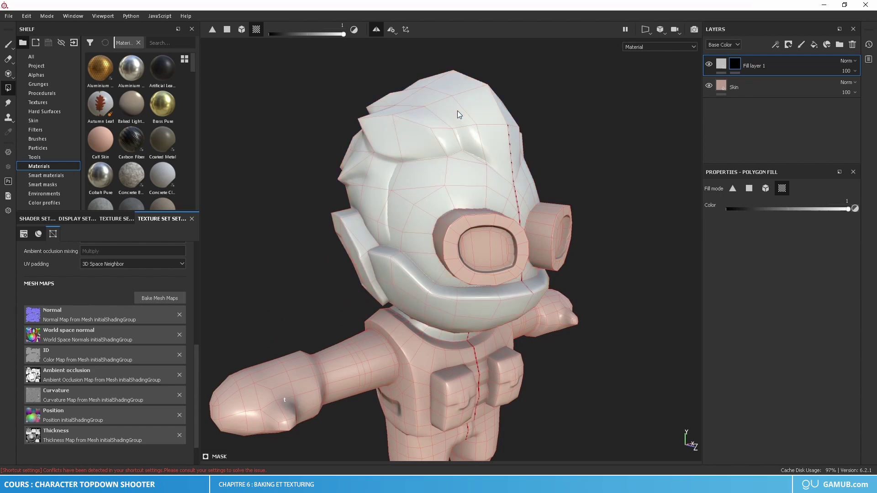
left_click_drag(466, 272, 448, 229, "alt")
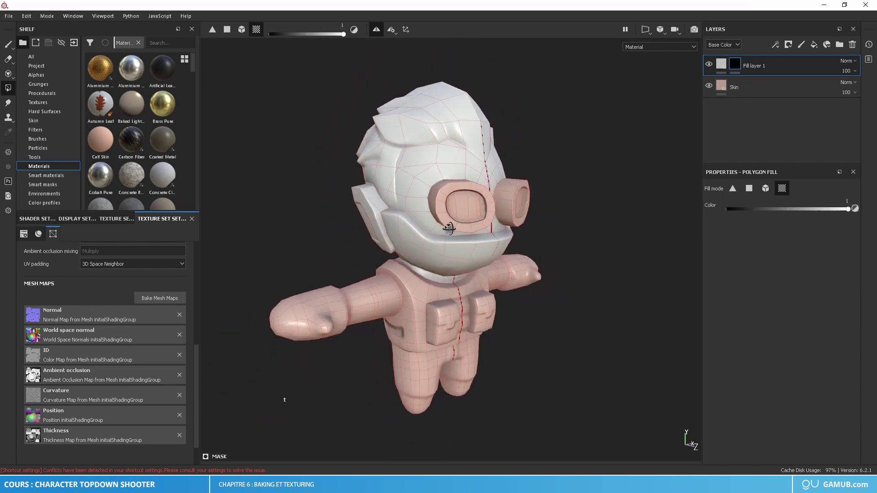
scroll(411, 277, "up", 5)
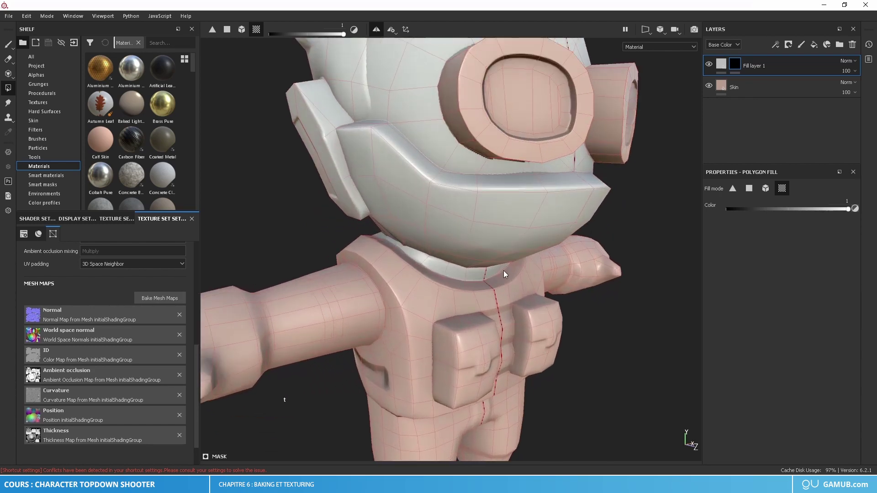
scroll(389, 259, "down", 5)
Step: Try filling the UV chunk of the character's arm in the mask and undo it
left_click_drag(442, 288, 469, 254, "alt")
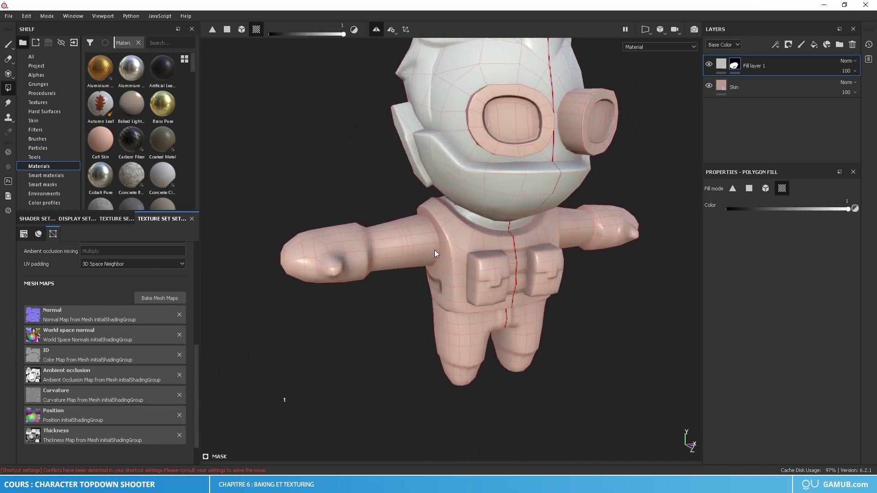
left_click(373, 253)
left_click_drag(426, 300, 400, 288, "alt")
key("ctrl+z")
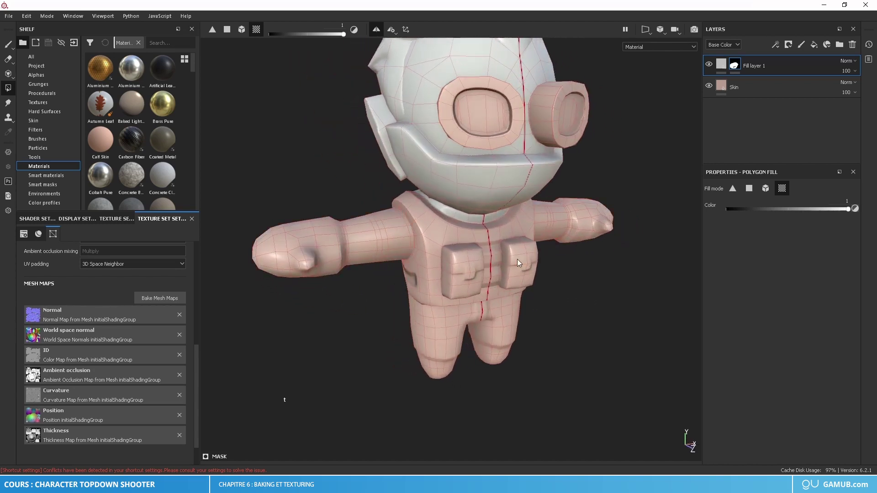
Step: Switch Polygon Fill to single-polygon (quad) mode and set its fill color to 0 for removing areas from the mask
middle_click_drag(518, 242, 501, 308, "alt")
left_click_drag(502, 306, 511, 281, "alt")
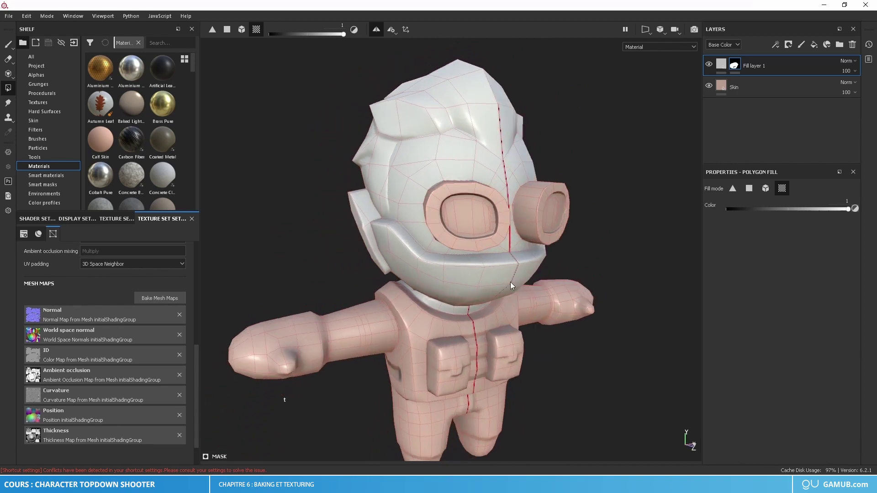
middle_click_drag(485, 215, 481, 267, "alt")
left_click_drag(481, 267, 492, 204, "alt")
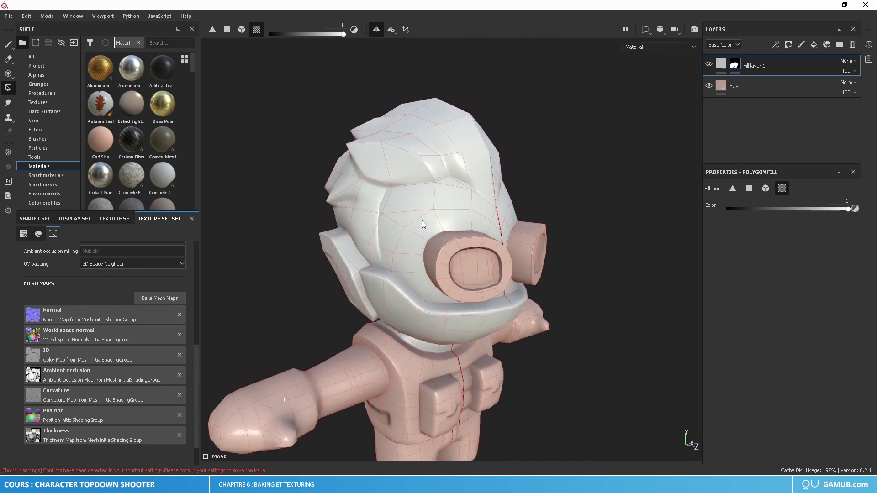
middle_click_drag(434, 206, 418, 188, "alt")
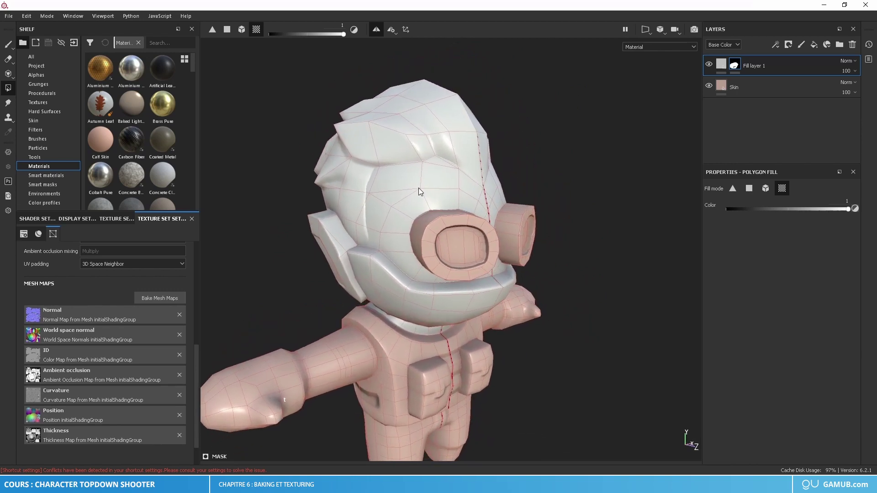
left_click(750, 189)
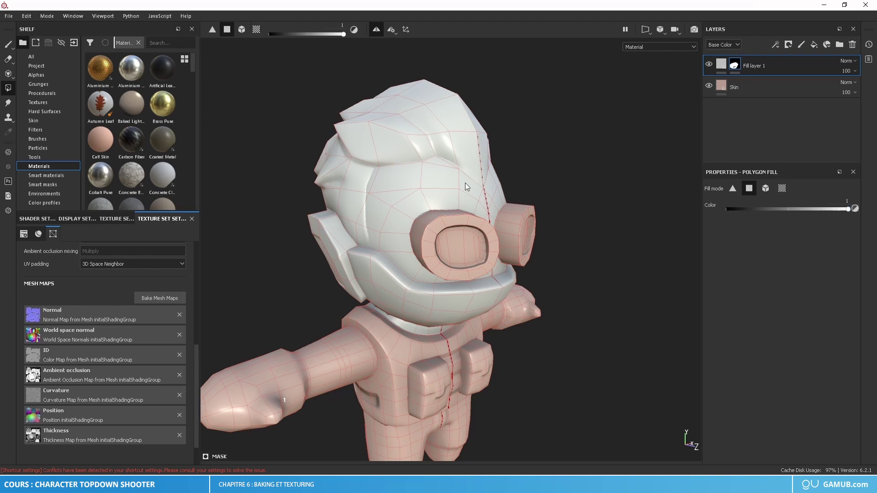
middle_click_drag(492, 188, 508, 227, "alt")
scroll(456, 231, "up", 3)
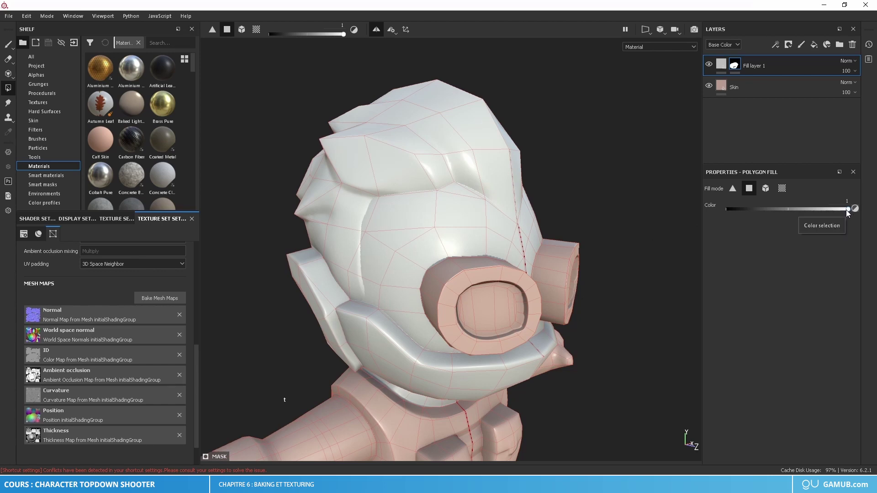
middle_click_drag(579, 258, 572, 236, "alt")
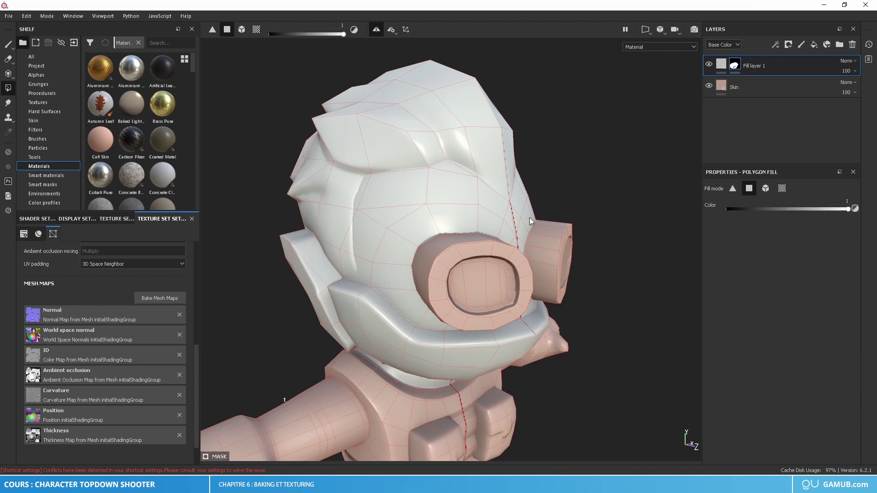
left_click_drag(786, 208, 720, 213)
Step: Remove the forehead and the face polygons around the goggles from the mask up to the hairline
left_click_drag(441, 210, 399, 194, "alt")
left_click(400, 196)
left_click(443, 190)
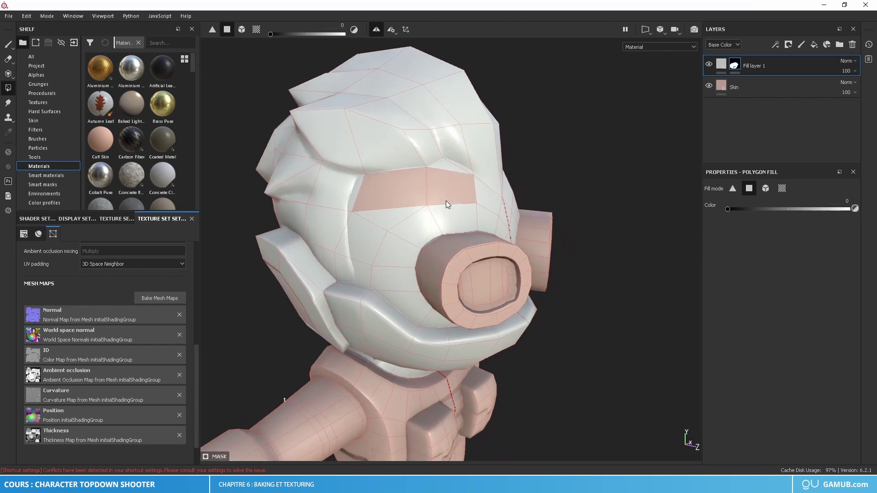
left_click(396, 215)
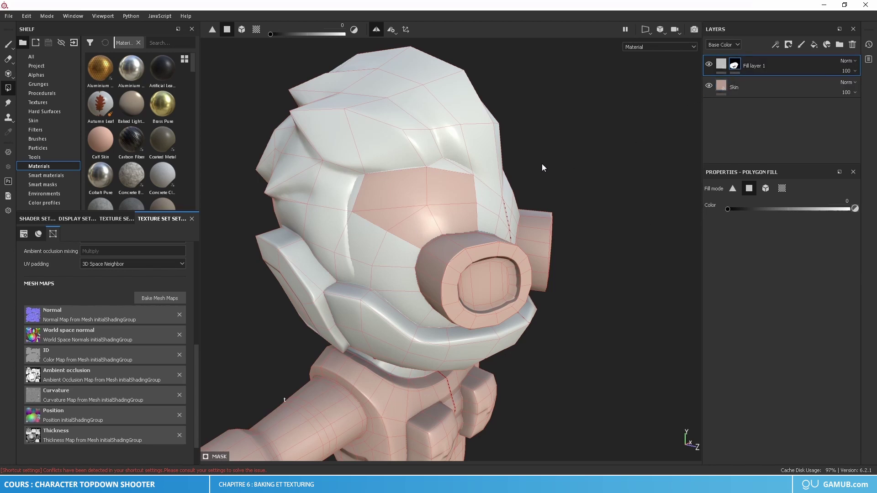
left_click_drag(439, 131, 422, 212, "alt")
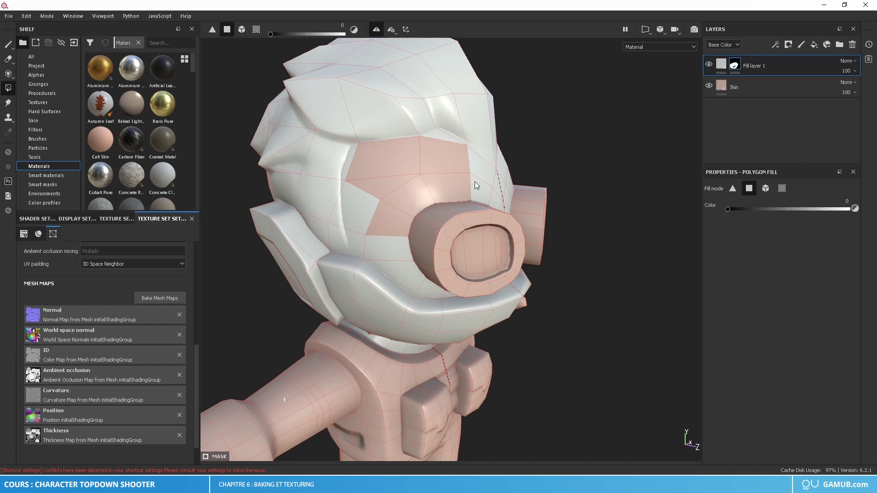
mouse_move(478, 180)
left_mouse_down("alt")
mouse_move(454, 196)
mouse_move(411, 196)
mouse_move(475, 194)
left_mouse_up("alt")
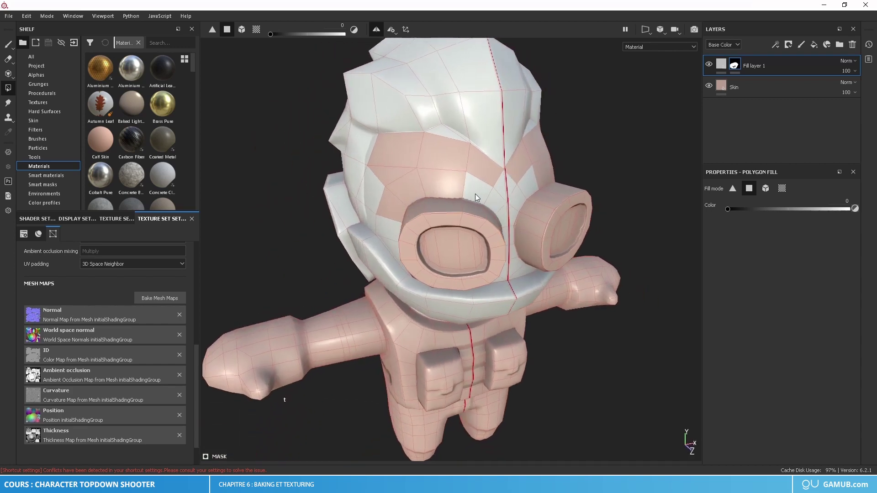
left_click_drag(502, 220, 472, 234, "alt")
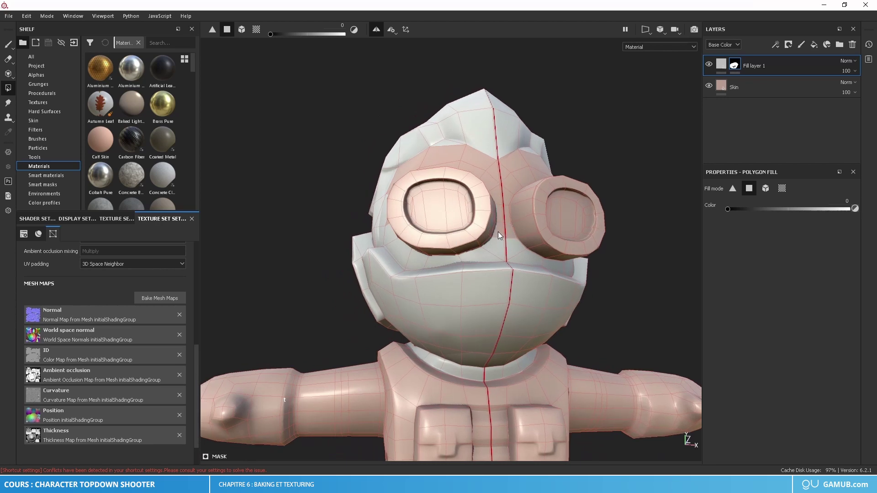
left_click_drag(431, 259, 494, 285, "alt")
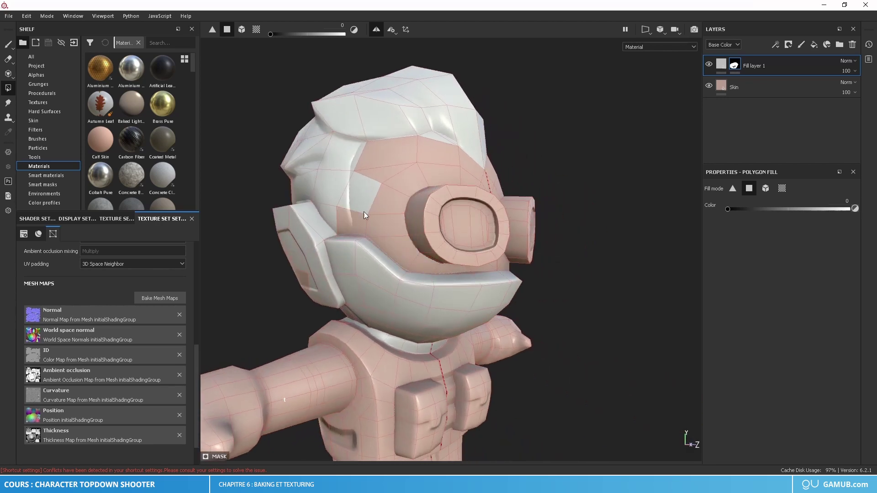
left_click_drag(365, 172, 418, 196, "alt")
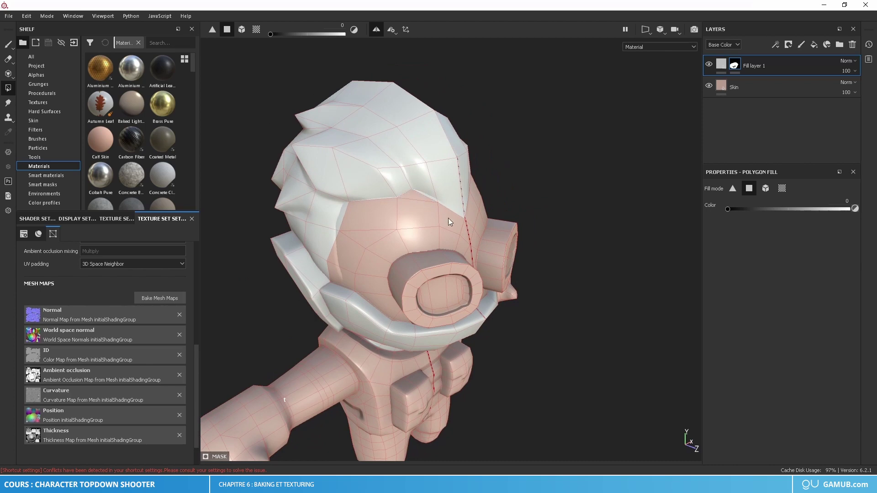
Step: Try filling forehead polygons above the goggle back into the mask with color 1 and undo it
left_click_drag(448, 222, 338, 232, "alt")
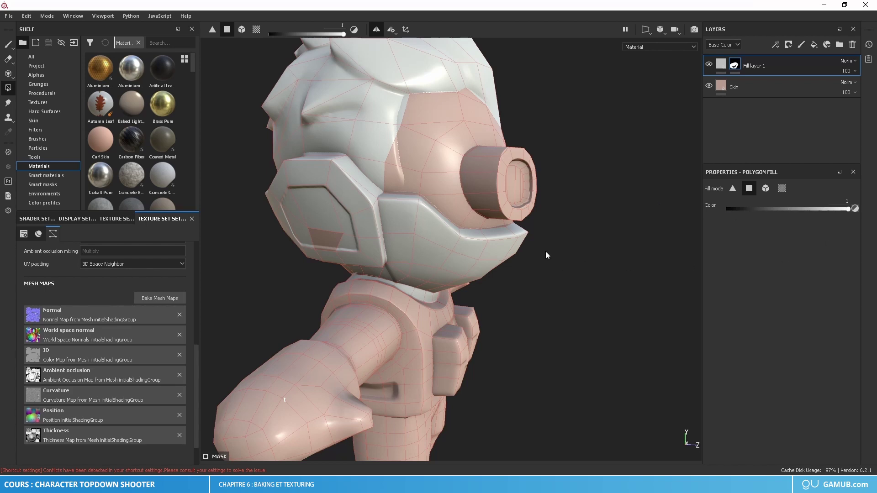
left_click_drag(475, 312, 423, 359, "alt")
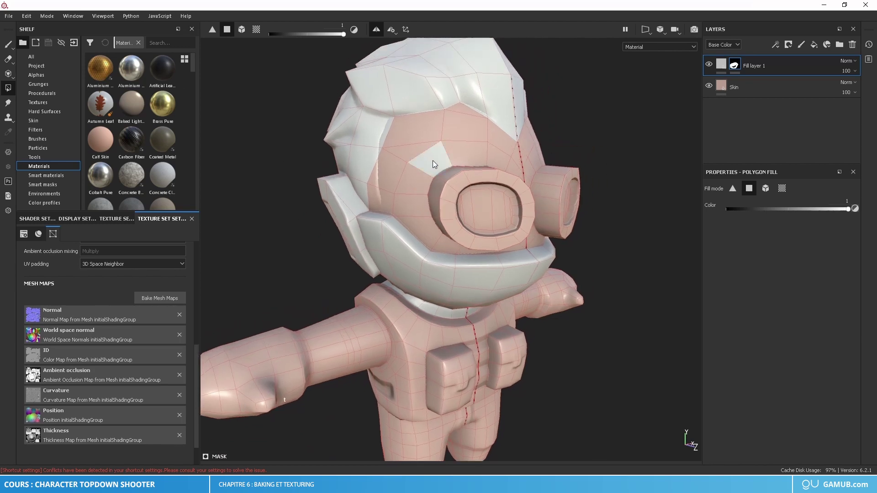
left_click(478, 149)
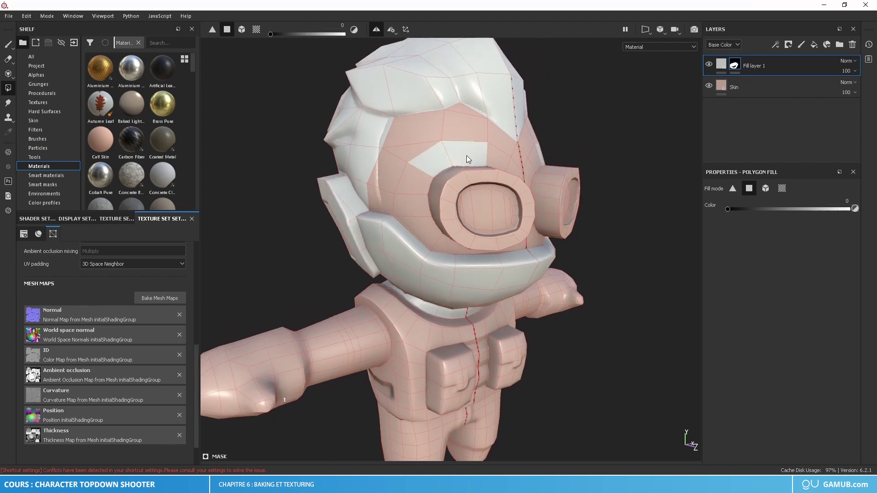
key("ctrl+z")
Step: Remove the polygons of the jaw guard below the goggles from the fill layer's mask with color 0
middle_click_drag(440, 323, 426, 229, "alt")
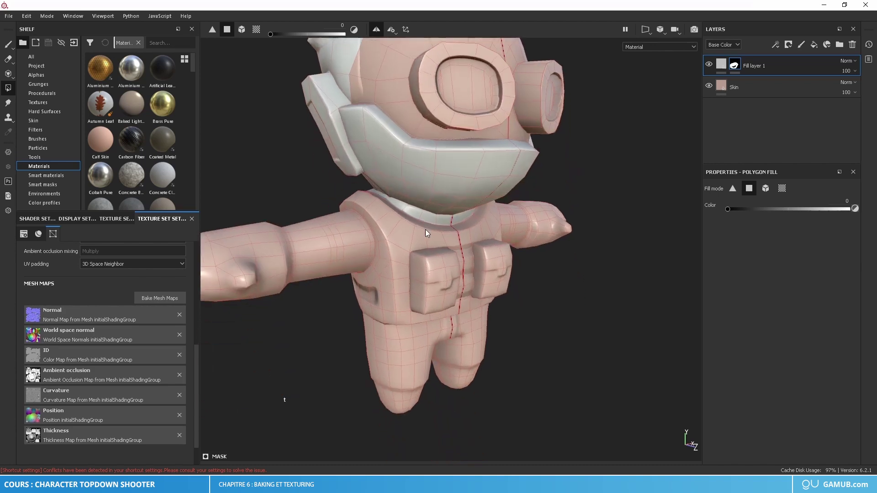
left_click_drag(554, 237, 489, 283, "alt")
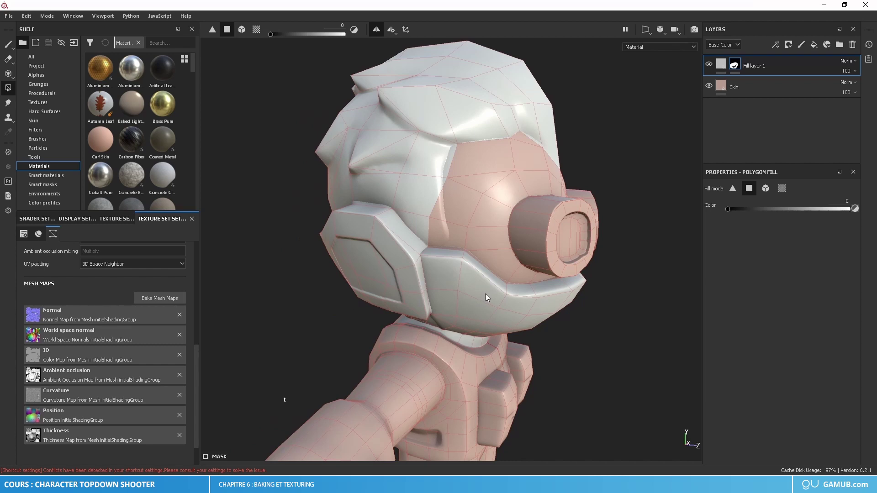
left_click(485, 294)
middle_click_drag(513, 308, 468, 292, "alt")
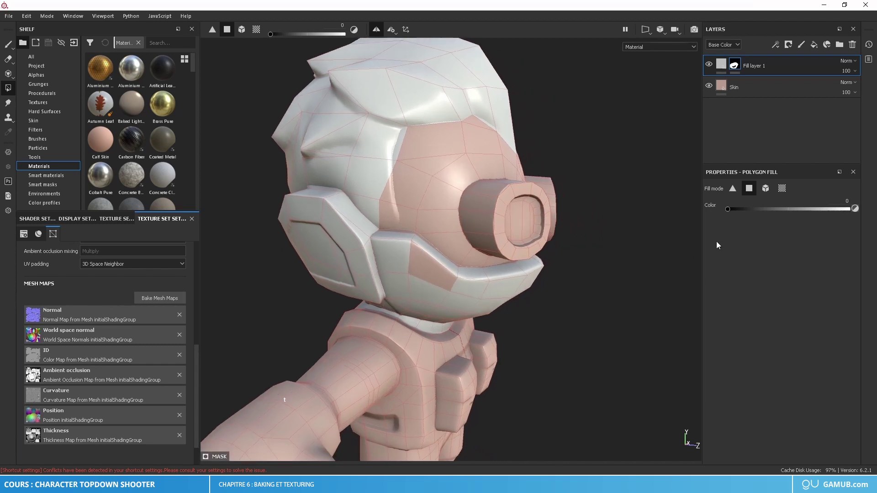
left_click_drag(596, 259, 640, 256, "alt")
middle_click_drag(577, 286, 606, 244, "alt")
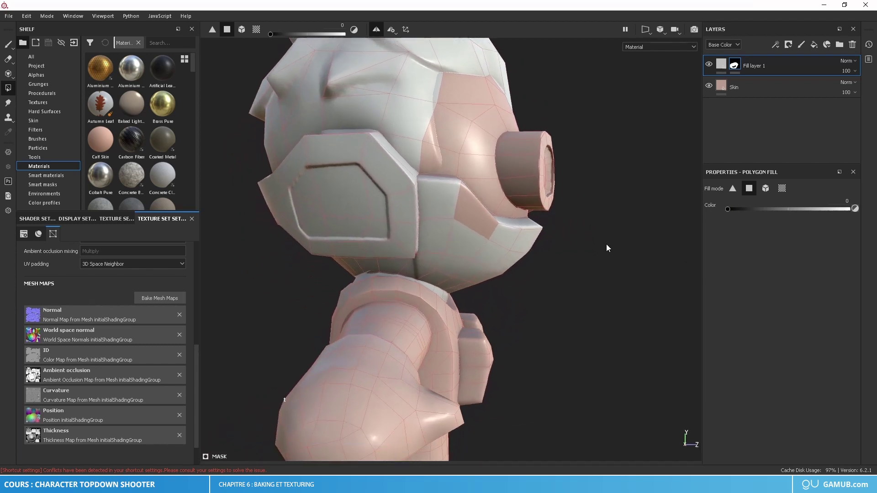
left_click_drag(592, 192, 482, 293)
left_click_drag(564, 196, 430, 289)
Step: Remove the ear cover's polygons from the mask so only the hair keeps the fill layer
left_click_drag(439, 197, 427, 236, "alt")
left_click_drag(387, 264, 462, 260)
left_click_drag(340, 182, 404, 146)
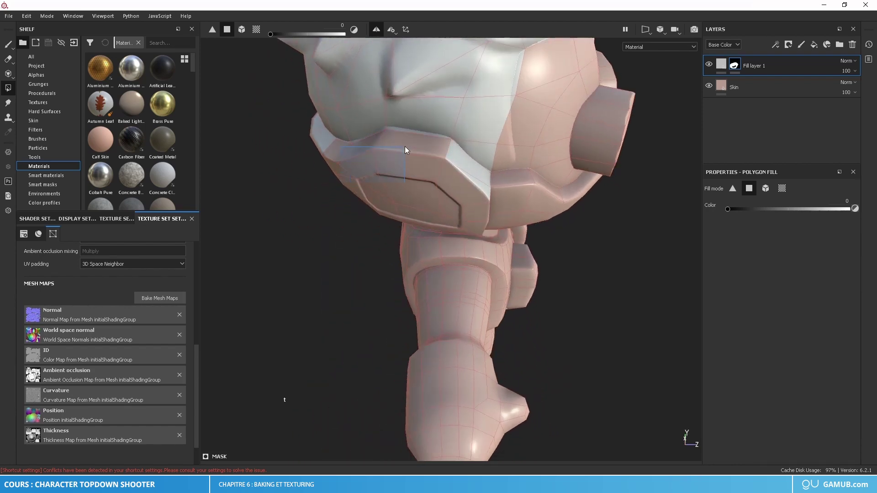
left_click_drag(469, 173, 371, 214, "alt")
scroll(370, 214, "down", 5)
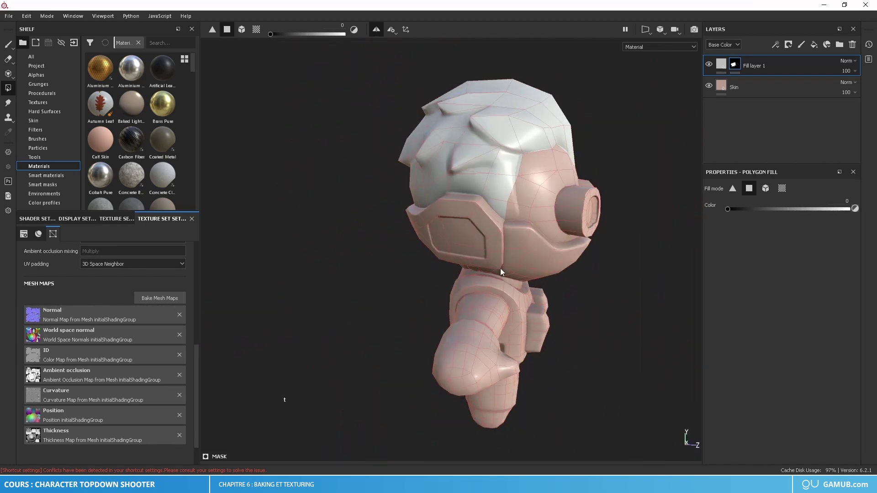
Step: Paint black on the fill layer's mask along the temple and forehead hairline with a size 4.89 brush
left_click_drag(502, 271, 407, 228, "alt")
middle_click_drag(433, 218, 461, 256, "alt")
scroll(466, 265, "up", 6)
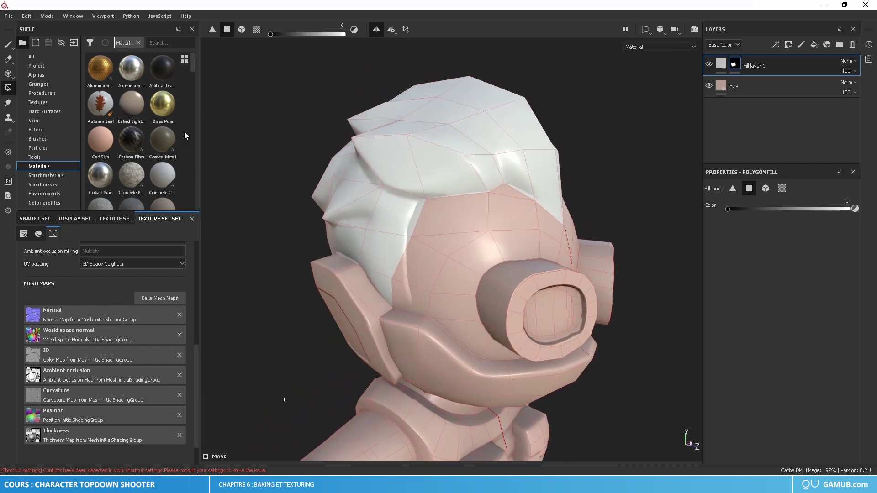
left_click(8, 46)
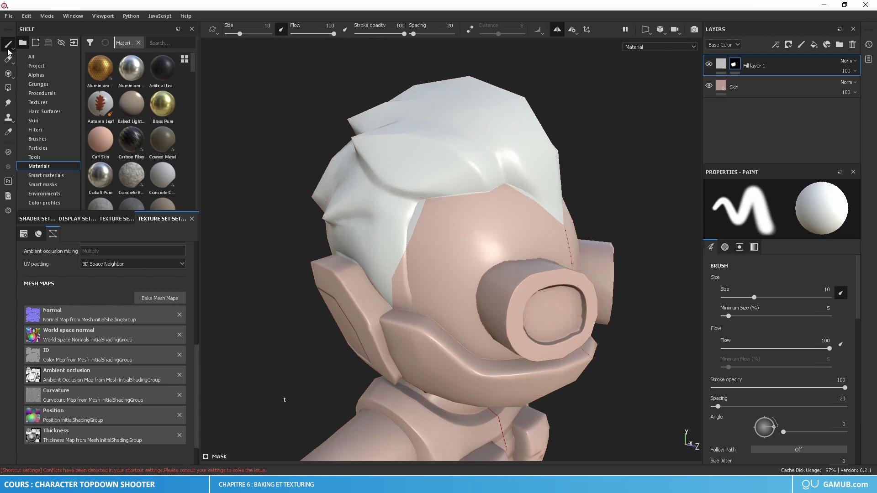
mouse_move(418, 264)
left_mouse_down("alt")
mouse_move(433, 228)
mouse_move(381, 259)
mouse_move(385, 229)
mouse_move(389, 281)
mouse_move(386, 251)
left_mouse_up("alt")
scroll(430, 248, "up", 2)
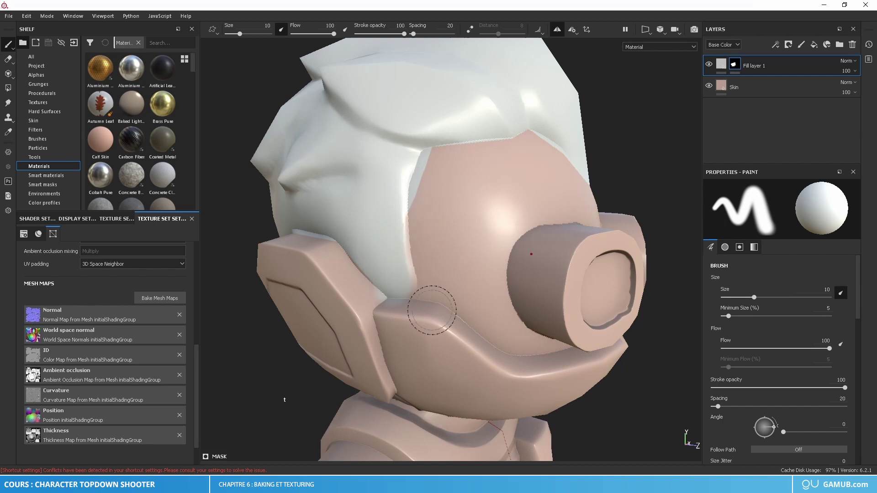
left_click_drag(421, 309, 423, 348, "alt")
mouse_move(402, 312)
left_mouse_down("alt")
mouse_move(409, 324)
mouse_move(391, 270)
left_mouse_up("alt")
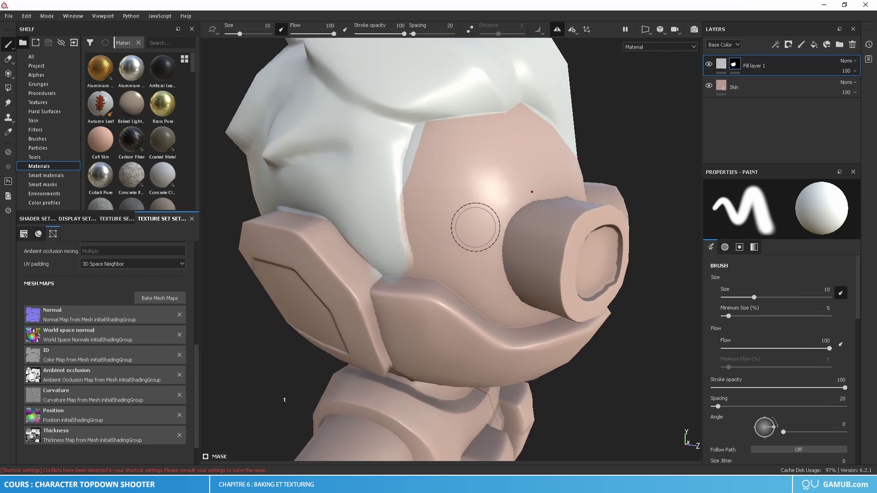
left_click_drag(239, 34, 234, 34)
mouse_move(416, 183)
left_mouse_down("alt")
mouse_move(421, 194)
mouse_move(405, 190)
mouse_move(411, 185)
left_mouse_up("alt")
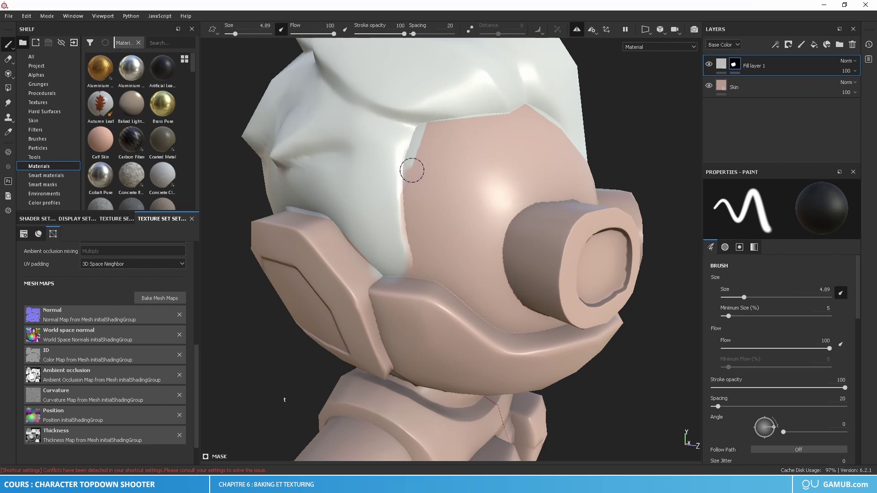
left_click_drag(412, 171, 421, 140)
left_click_drag(424, 132, 517, 123)
Step: Clean up the mask edge along the front hairline down to the tip at the forehead's centre
left_click_drag(402, 198, 391, 198, "alt")
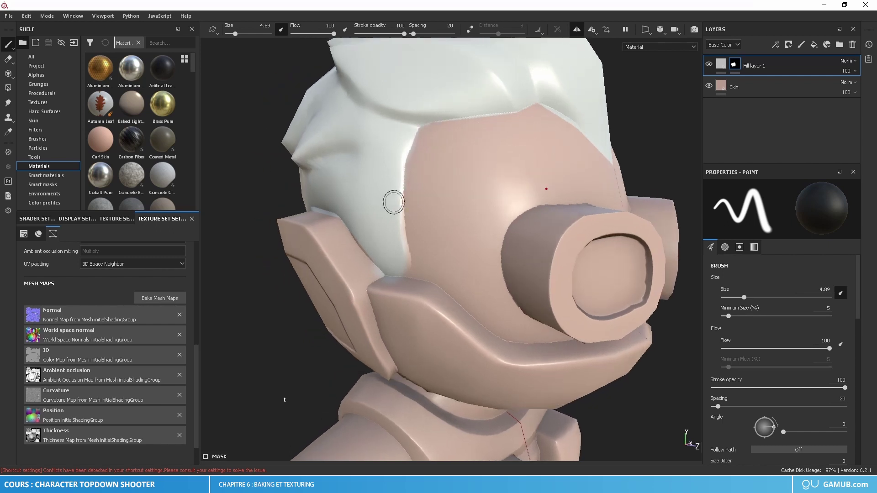
scroll(391, 198, "up", 2)
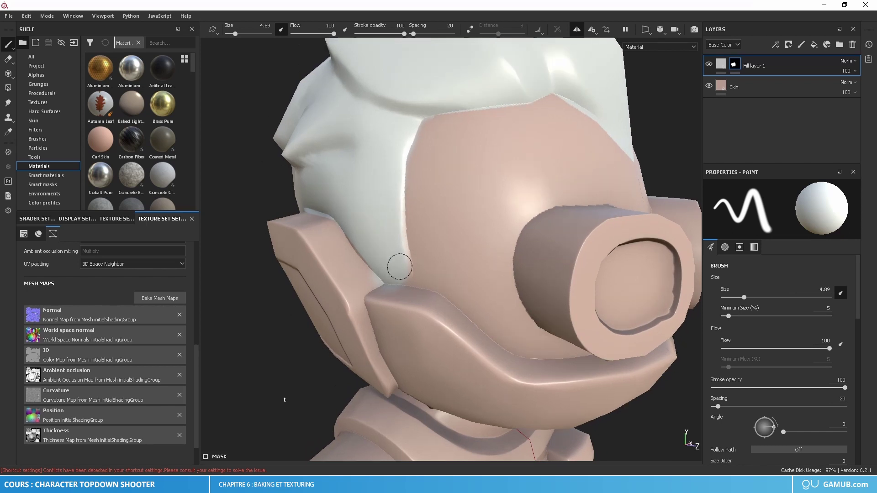
mouse_move(398, 266)
left_mouse_down("alt")
mouse_move(392, 289)
mouse_move(456, 219)
left_mouse_up("alt")
scroll(456, 219, "up", 4)
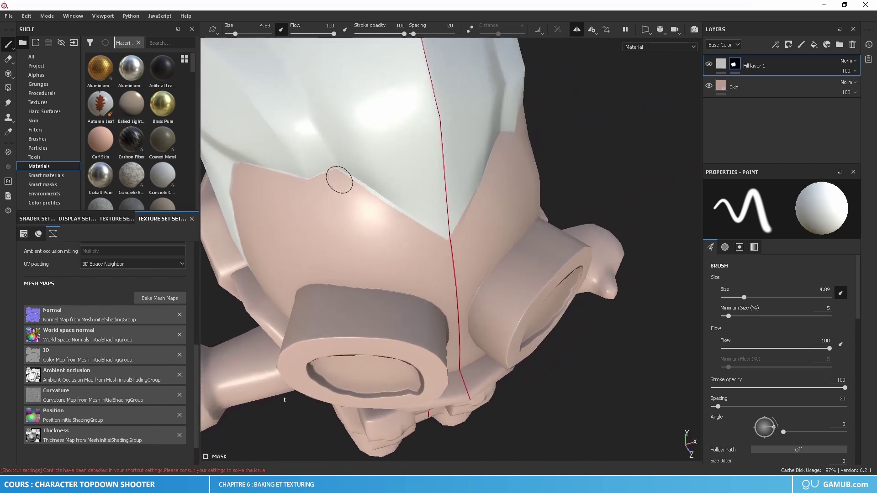
left_click_drag(350, 186, 412, 229)
middle_click_drag(382, 231, 386, 232, "alt")
scroll(386, 233, "down", 5)
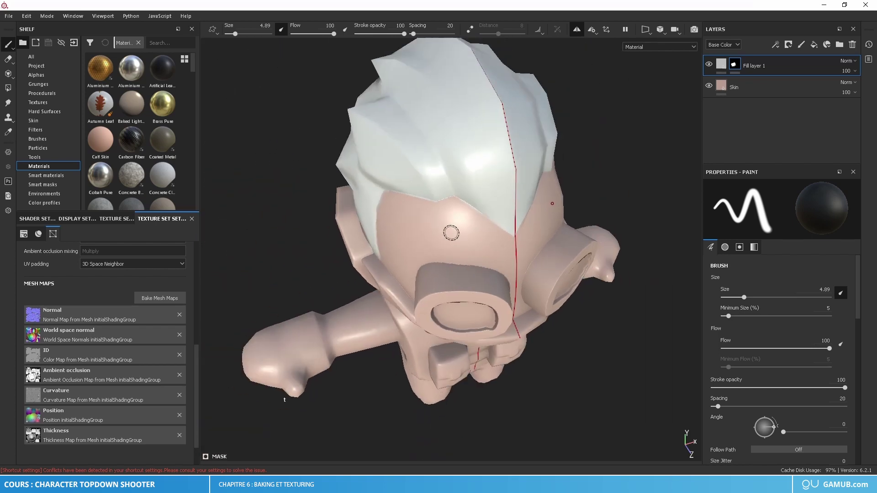
Step: Rename the masked hair fill layer as Hair
left_click_drag(386, 232, 413, 204, "alt")
double_click(756, 67)
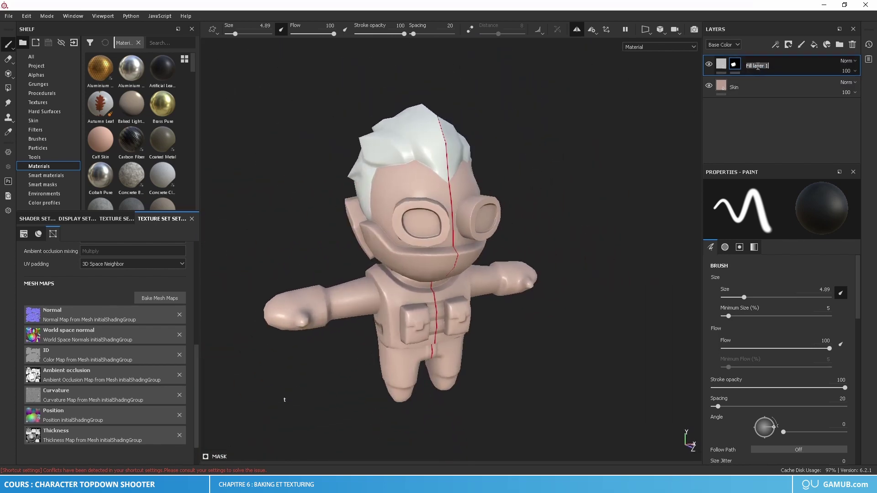
type("Hair")
Step: Add a new fill layer above Hair with only the color channel active and give it a black mask
left_click_drag(572, 215, 463, 280, "alt")
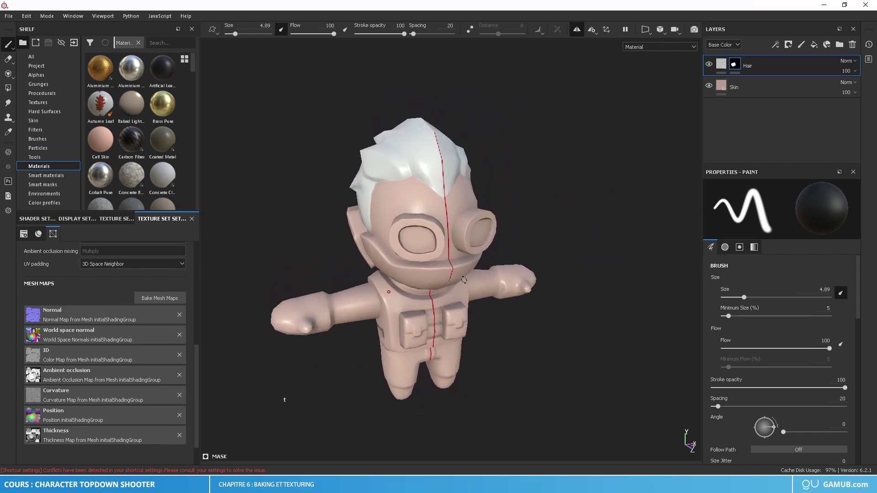
scroll(446, 291, "up", 1)
middle_click_drag(446, 289, 447, 262, "alt")
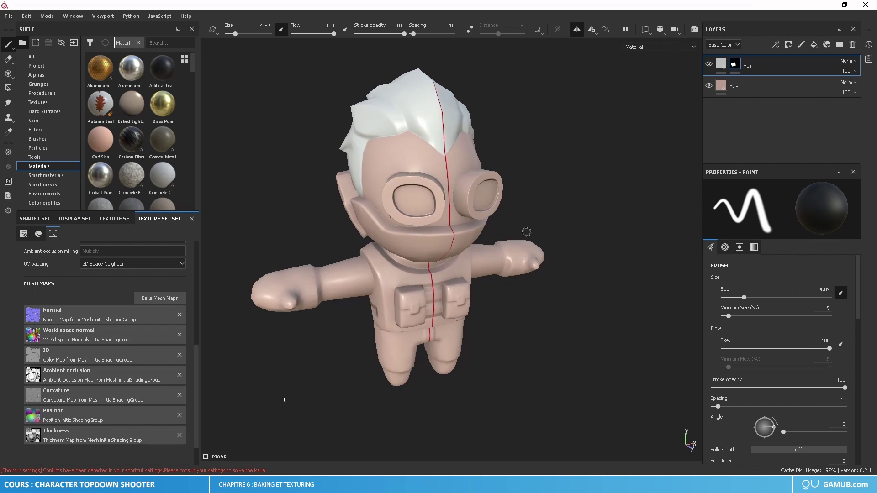
left_click(813, 45)
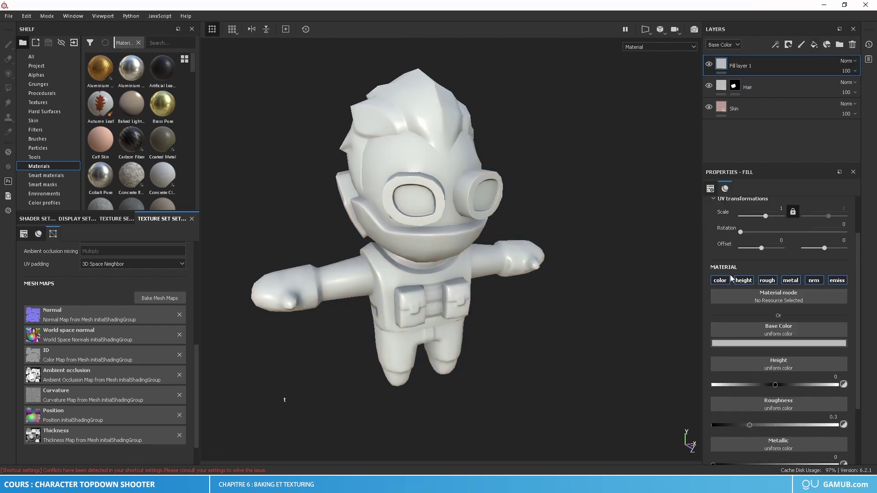
left_click(719, 280, "ctrl")
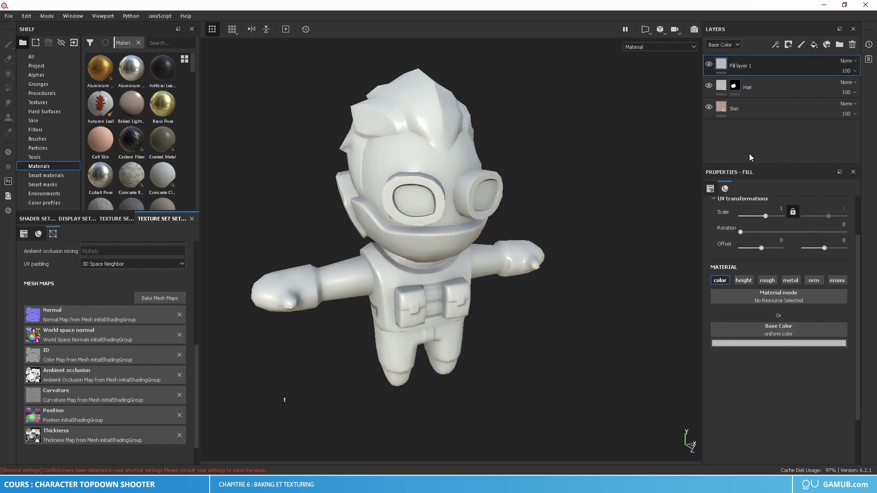
right_click(733, 64)
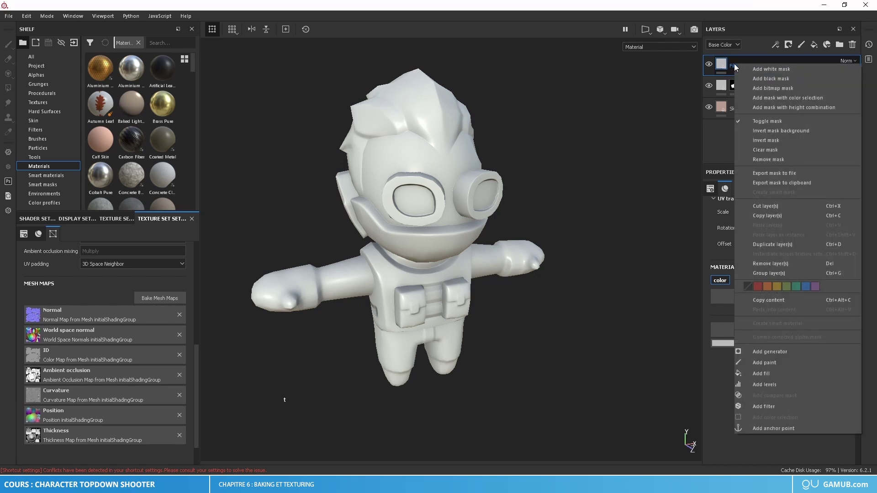
left_click(767, 80)
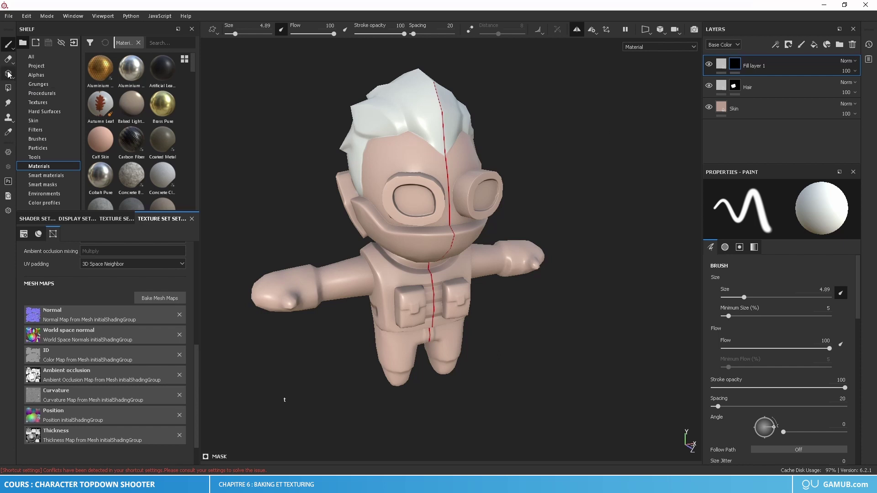
Step: Fill the front and back of the vest and trousers into the new mask using Polygon Fill in UV chunk mode with color 1
left_click(9, 89)
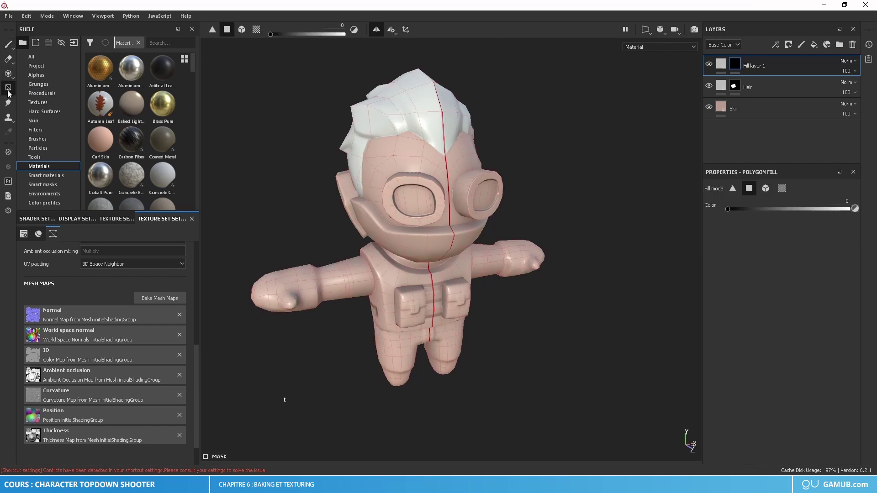
scroll(439, 269, "up", 5)
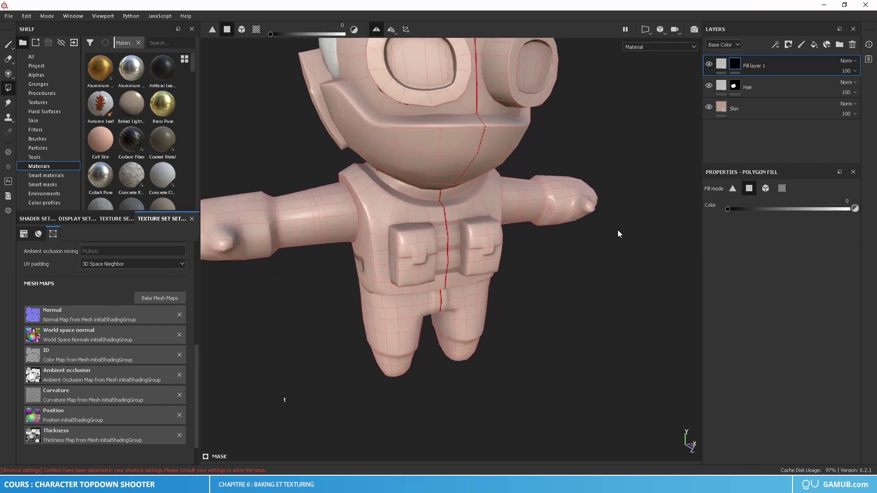
left_click(786, 188)
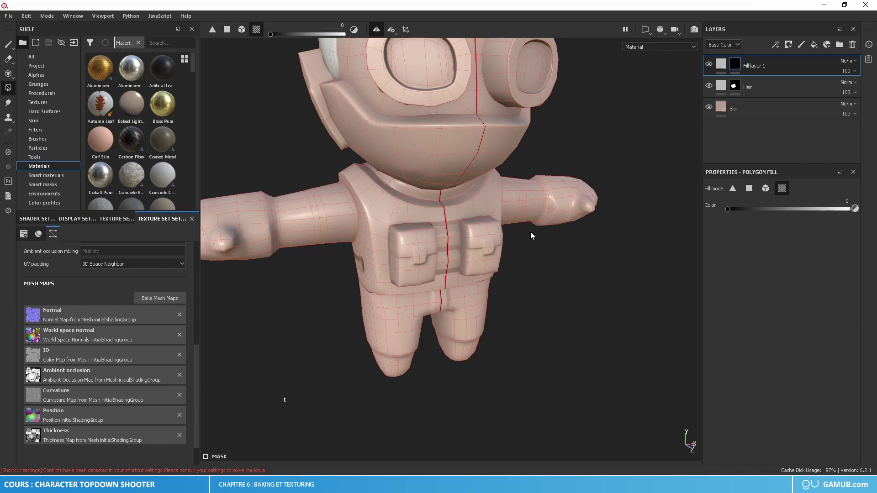
left_click(747, 209)
left_click(407, 249)
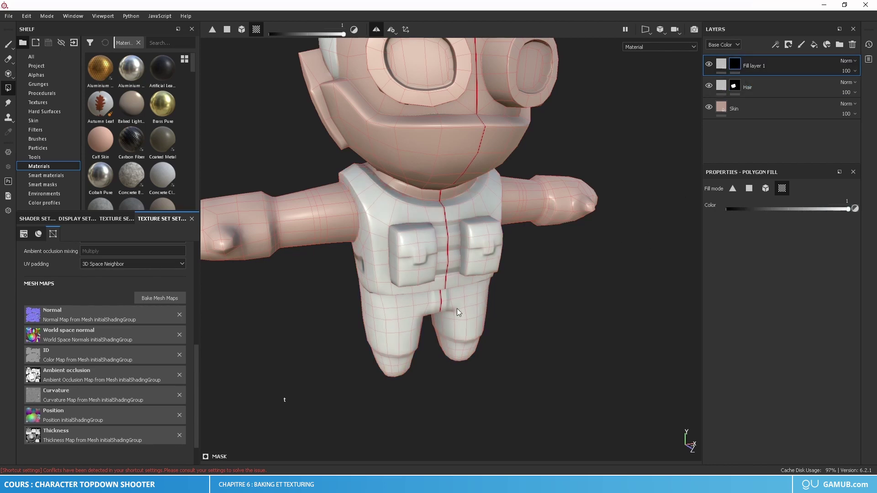
left_click_drag(457, 309, 640, 273, "alt")
left_click(305, 267)
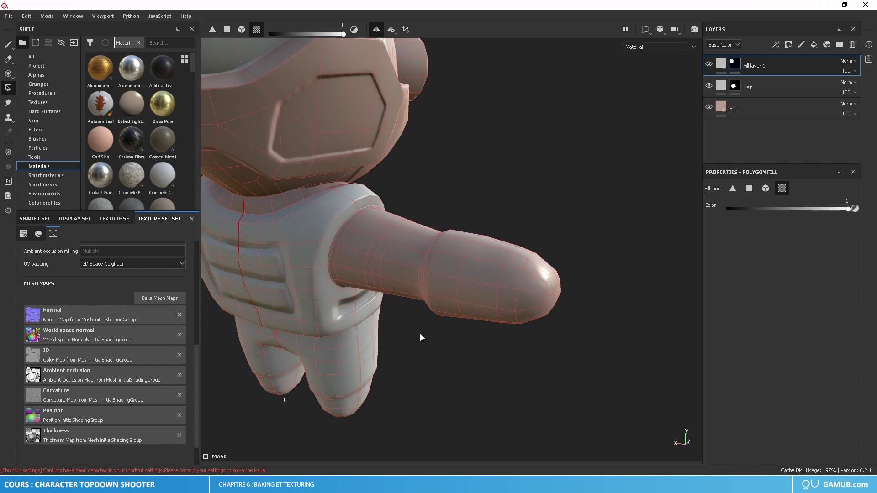
left_click_drag(420, 338, 380, 241, "alt")
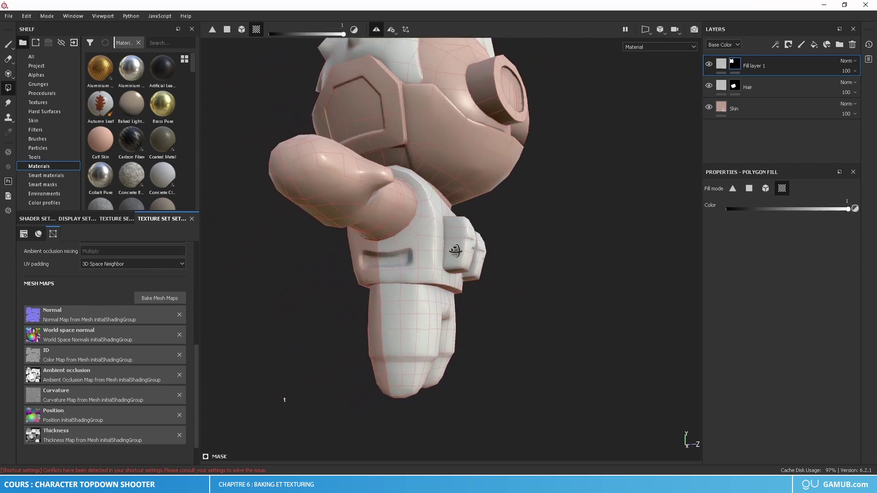
left_click_drag(398, 291, 459, 311, "alt")
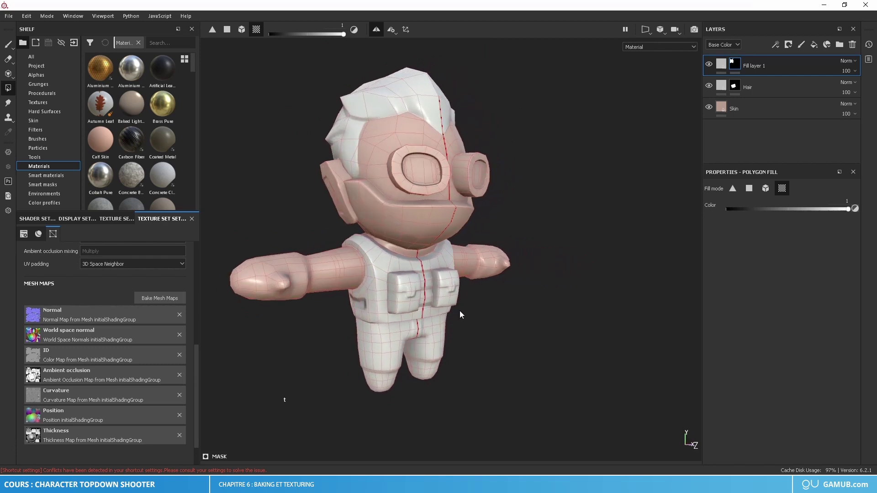
Step: Remove the trouser polygons from the mask with color 0 in polygon mode so only the vest keeps the fill
middle_click_drag(551, 296, 543, 259, "alt")
scroll(391, 272, "up", 4)
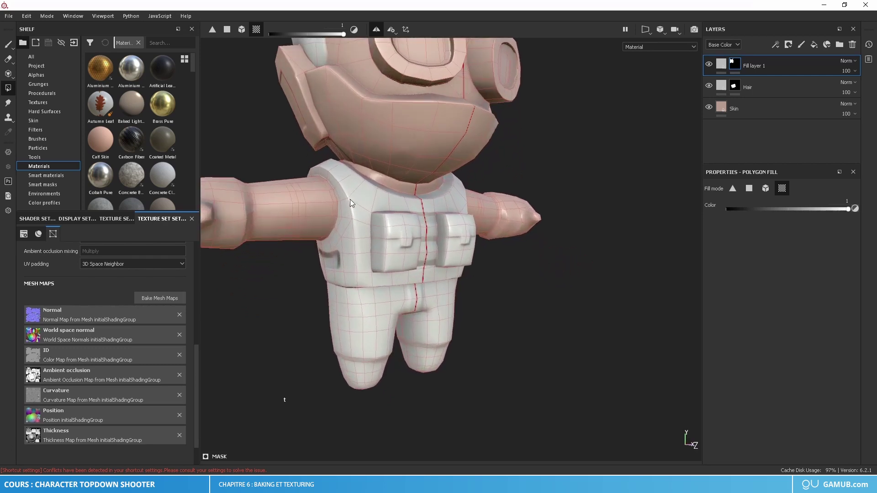
left_click(749, 189)
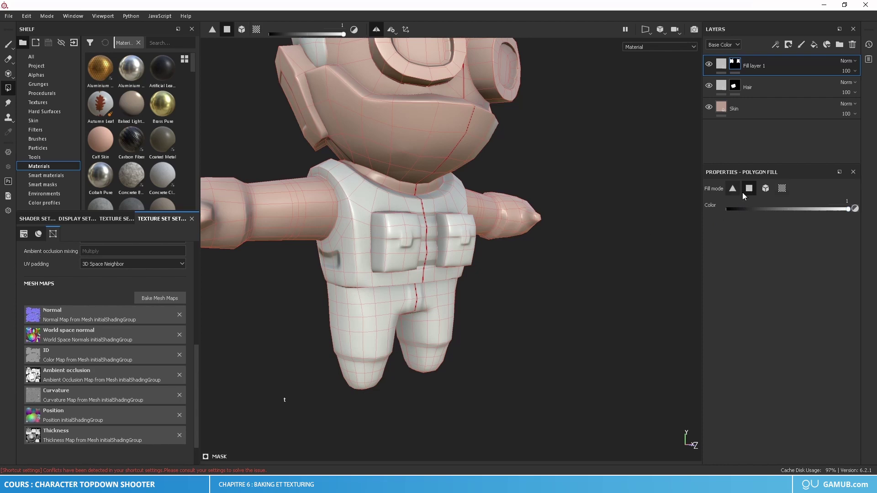
left_click_drag(559, 300, 519, 312, "alt")
middle_click_drag(519, 312, 510, 286, "alt")
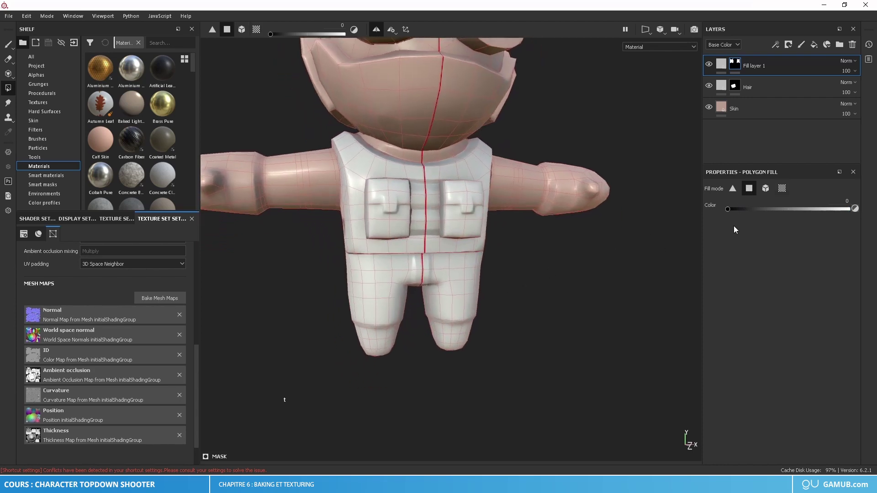
left_click_drag(323, 384, 508, 265)
left_click_drag(370, 283, 431, 293, "alt")
key("f")
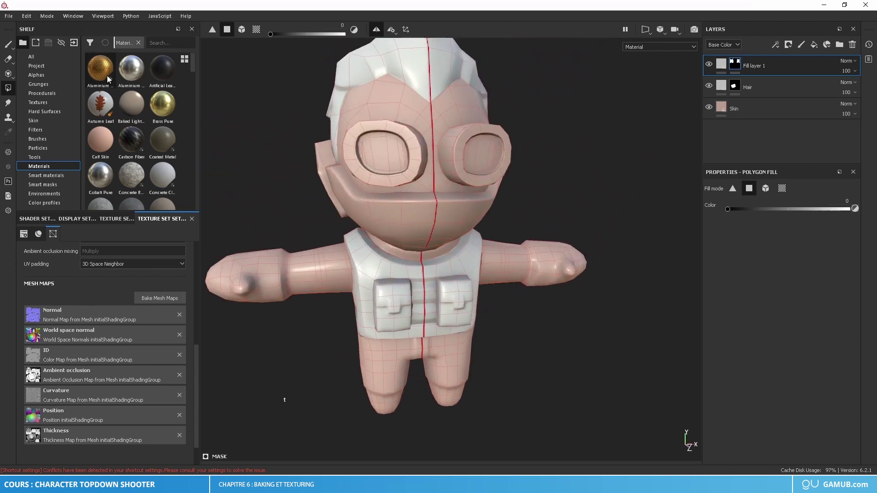
Step: Set the vest fill layer's base color to a muted dark blue, RGB 0.053, 0.089, 0.160
left_click(8, 45)
left_click_drag(386, 301, 350, 311, "alt")
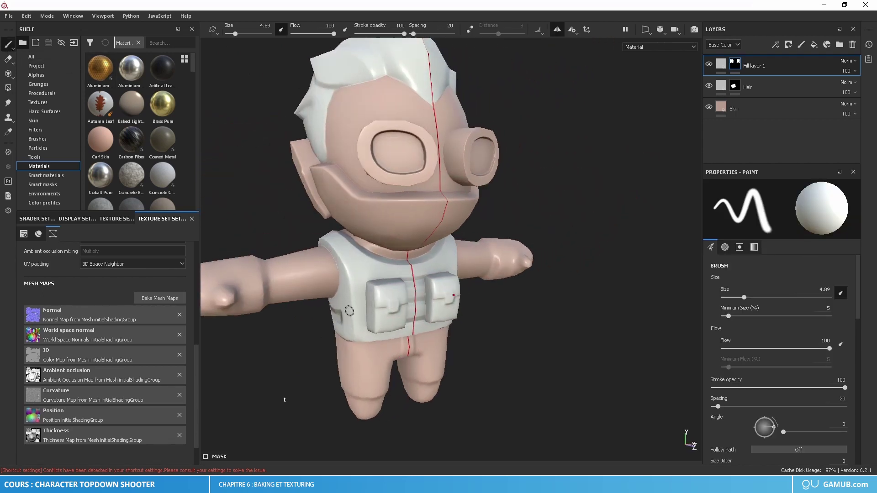
left_click(720, 64)
left_click_drag(597, 246, 638, 229, "alt")
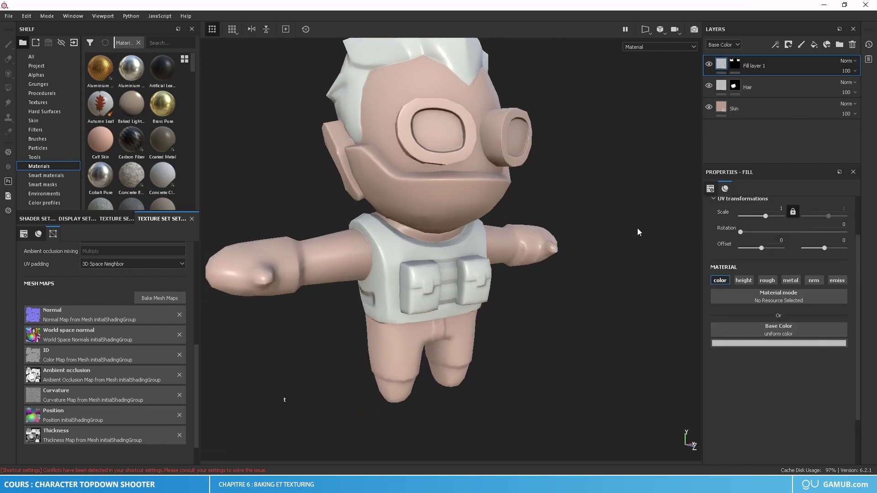
left_click(760, 342)
left_click(790, 391)
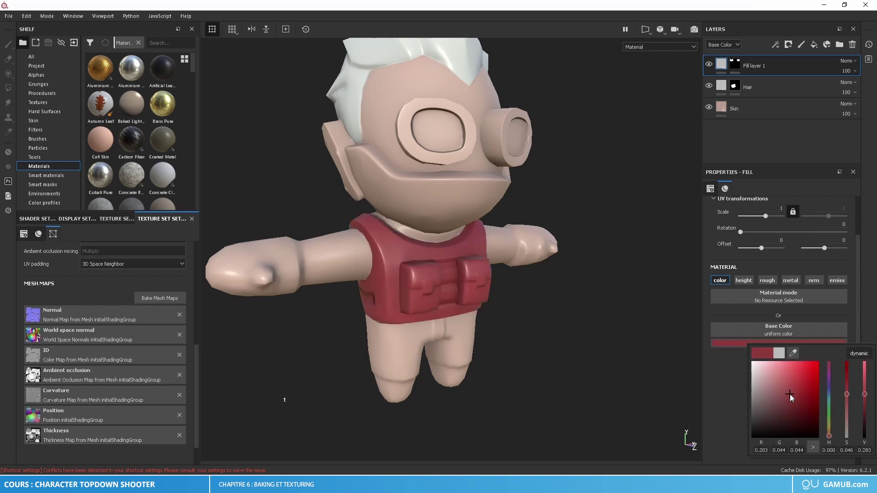
mouse_move(790, 393)
left_mouse_down()
mouse_move(779, 413)
mouse_move(776, 404)
left_mouse_up()
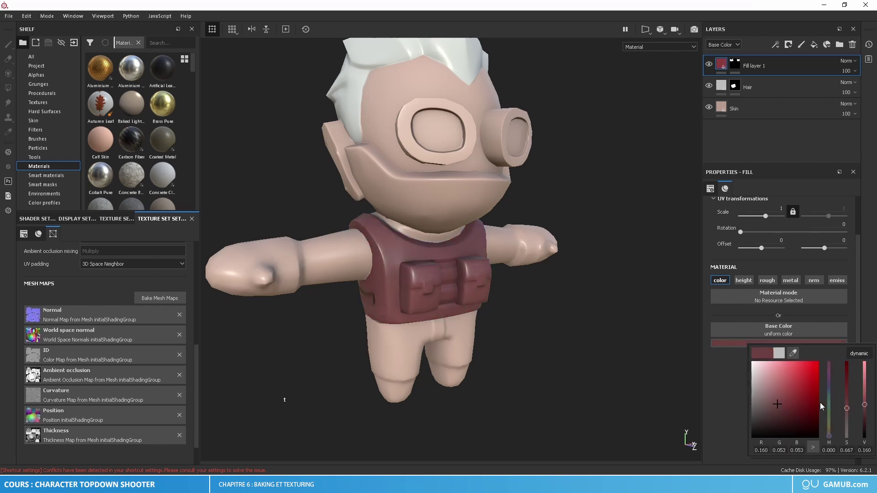
left_click(829, 399)
left_click_drag(828, 399, 831, 391)
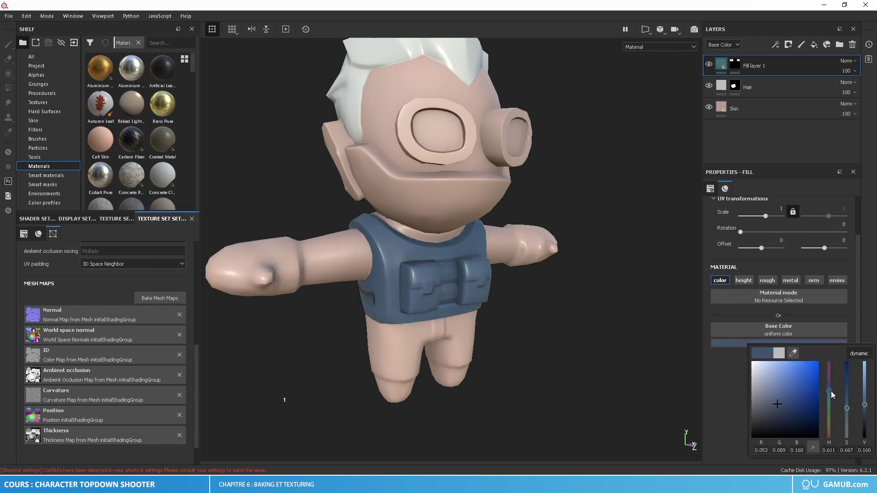
Step: Enable the roughness channel on the vest fill layer and set its roughness to about 0.6
left_click_drag(599, 336, 499, 318, "alt")
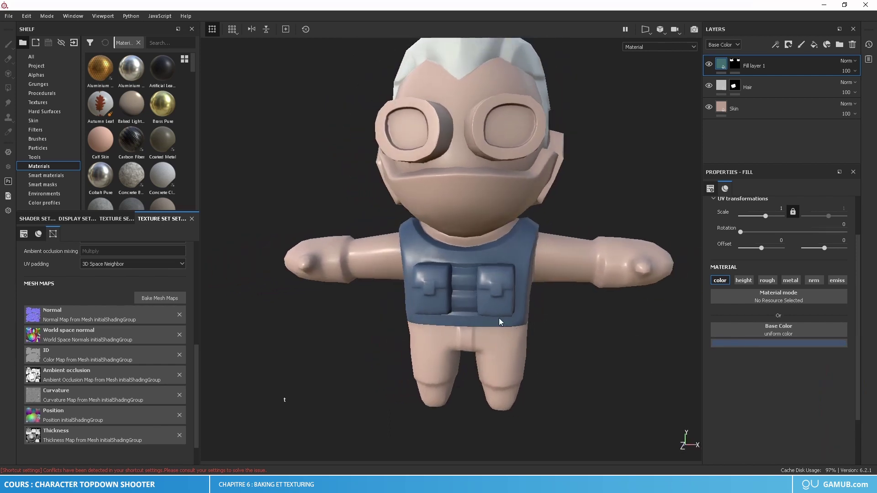
left_click_drag(596, 272, 590, 295, "alt")
middle_click_drag(590, 294, 591, 308, "alt")
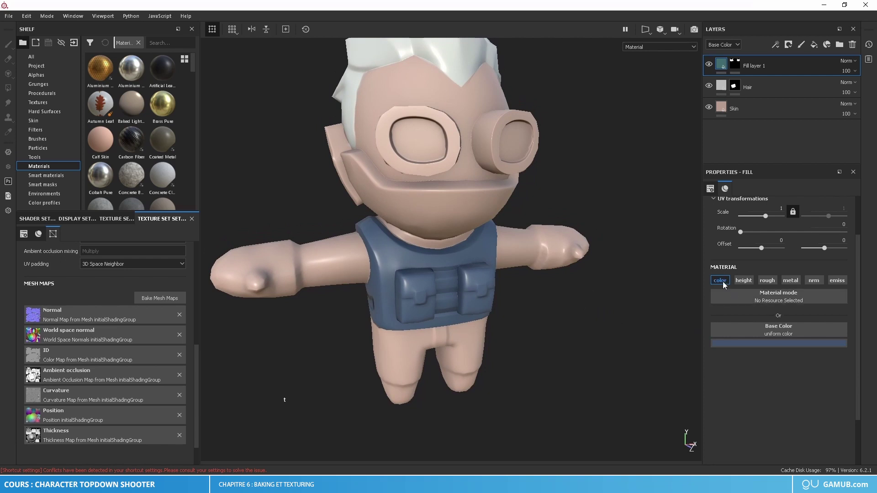
left_click(767, 280)
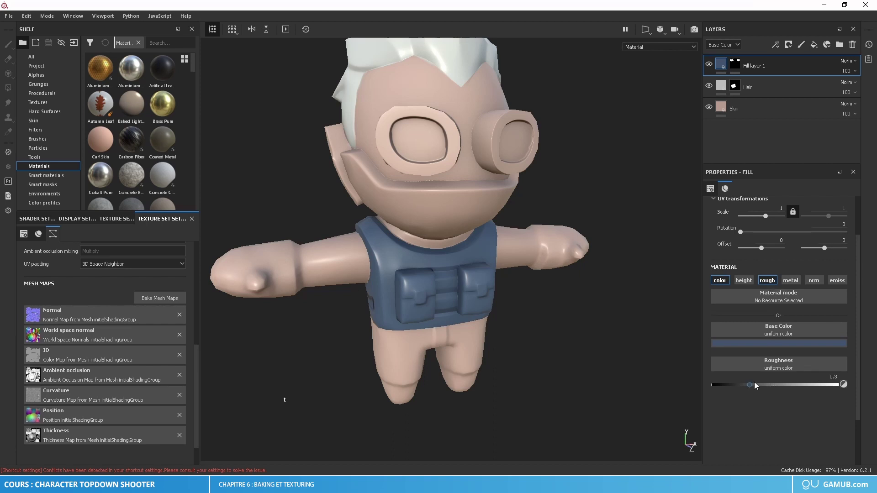
mouse_move(752, 385)
left_mouse_down()
mouse_move(823, 383)
mouse_move(708, 385)
left_mouse_up()
left_click_drag(611, 369, 678, 363, "alt")
mouse_move(715, 385)
left_mouse_down()
mouse_move(748, 384)
mouse_move(701, 389)
mouse_move(817, 390)
mouse_move(752, 391)
mouse_move(802, 390)
mouse_move(771, 393)
left_mouse_up()
left_click_drag(685, 365, 640, 248, "alt")
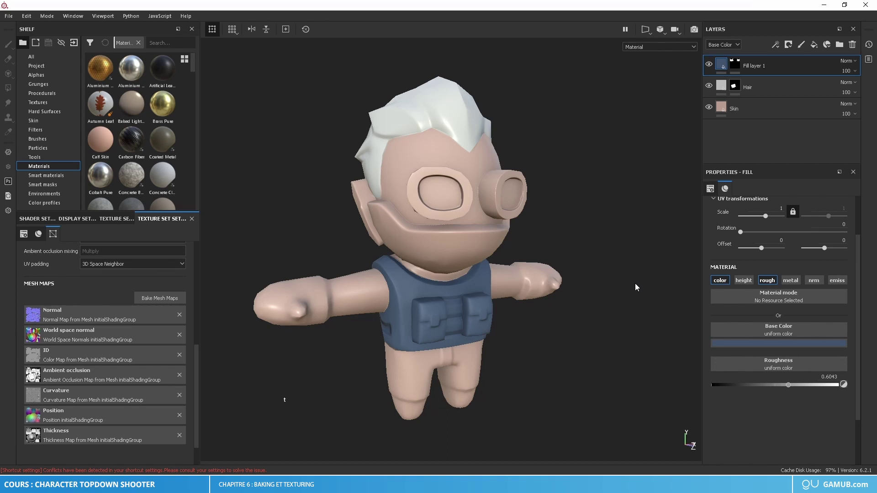
Step: Examine the texture set's channels and the additional channel types available, and inspect the goggles on the model
left_click(743, 280)
middle_click_drag(575, 303, 583, 299, "alt")
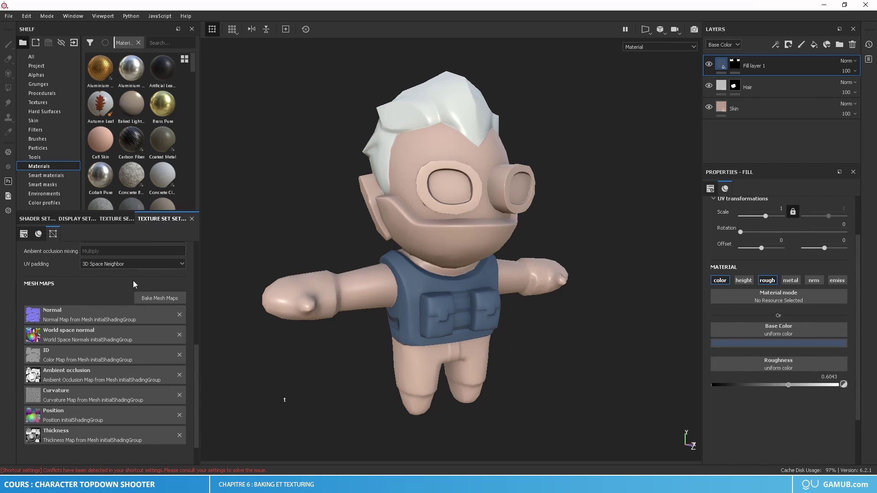
scroll(102, 378, "up", 6)
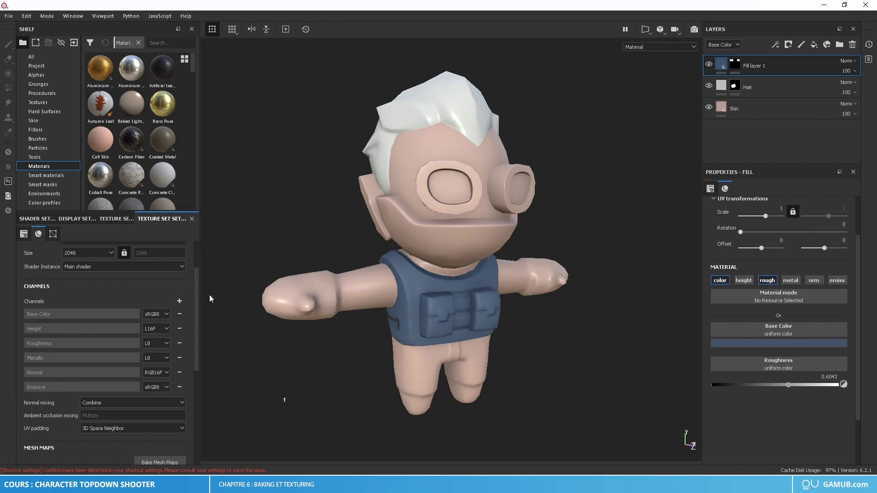
left_click(180, 302)
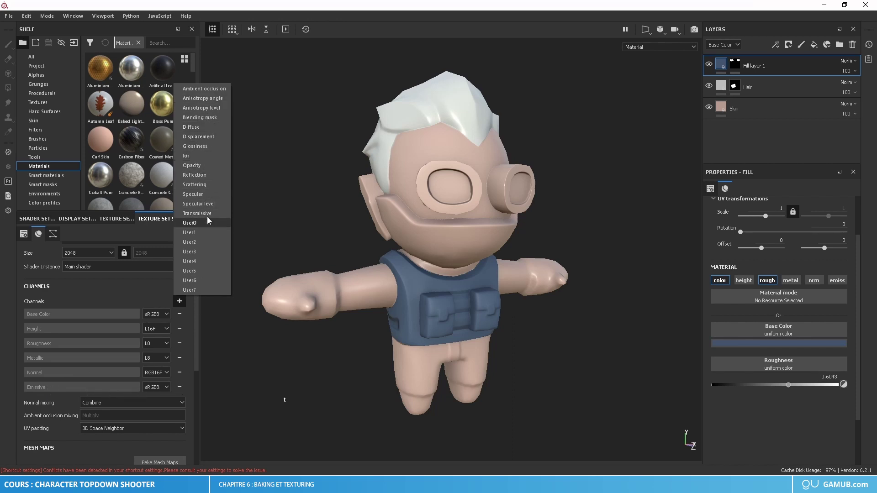
left_click(188, 395)
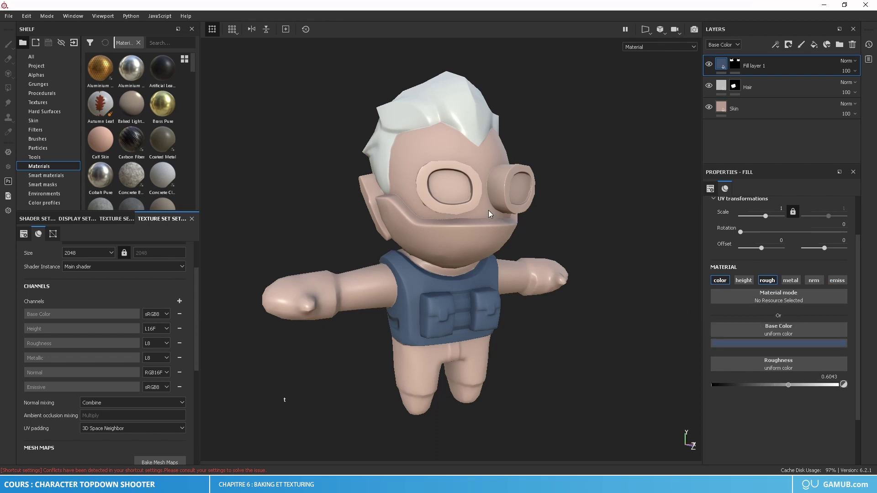
left_click_drag(488, 210, 432, 229, "alt")
scroll(433, 230, "up", 5)
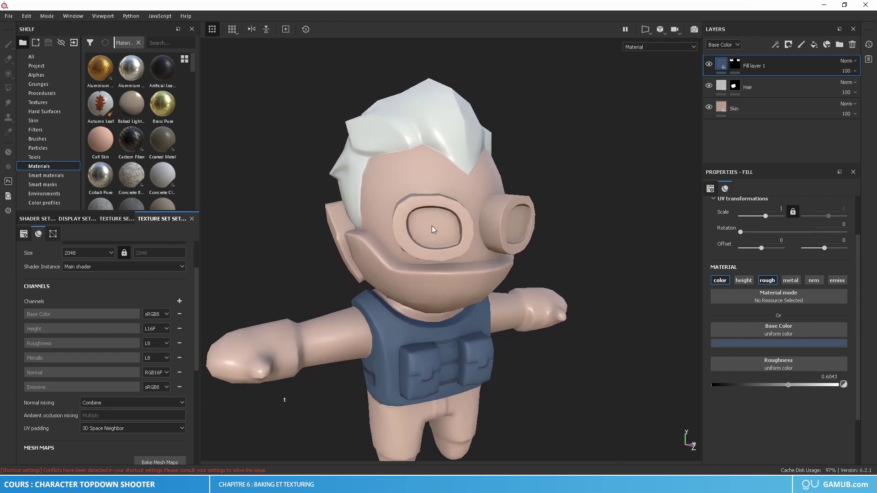
scroll(476, 259, "down", 3)
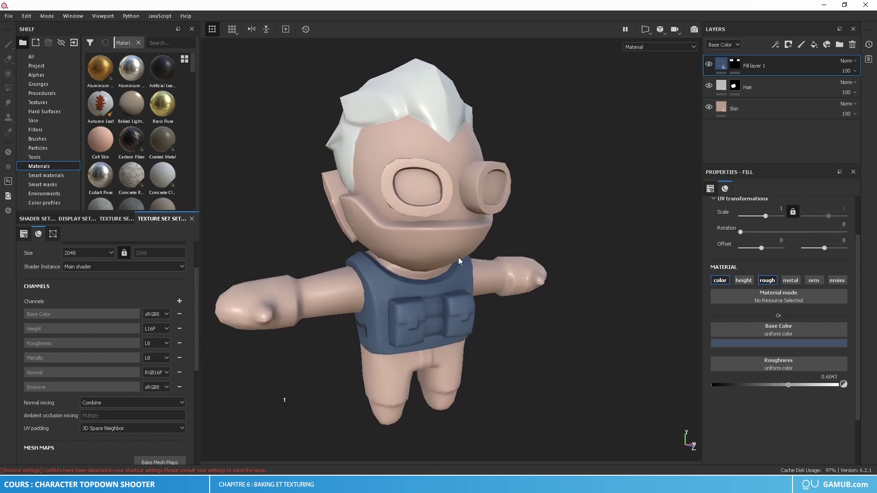
middle_click_drag(458, 257, 470, 265, "alt")
mouse_move(469, 264)
left_mouse_down("alt")
mouse_move(417, 269)
mouse_move(469, 267)
left_mouse_up("alt")
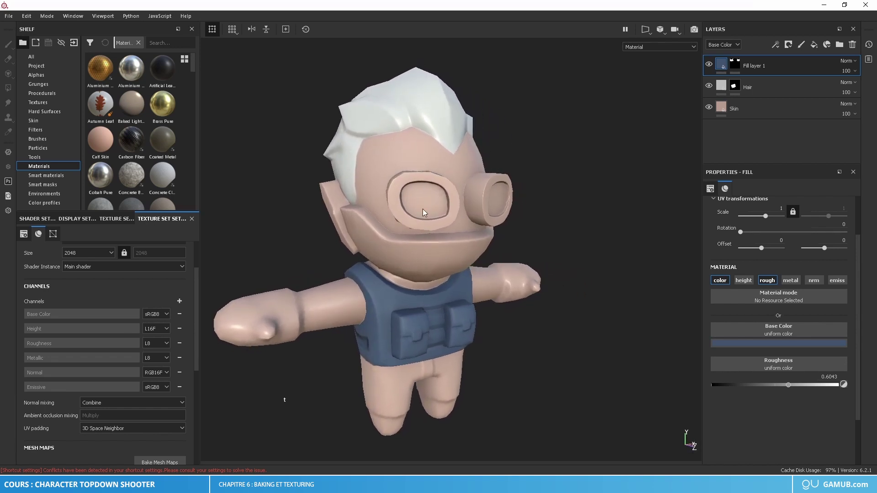
left_click_drag(602, 266, 625, 264, "alt")
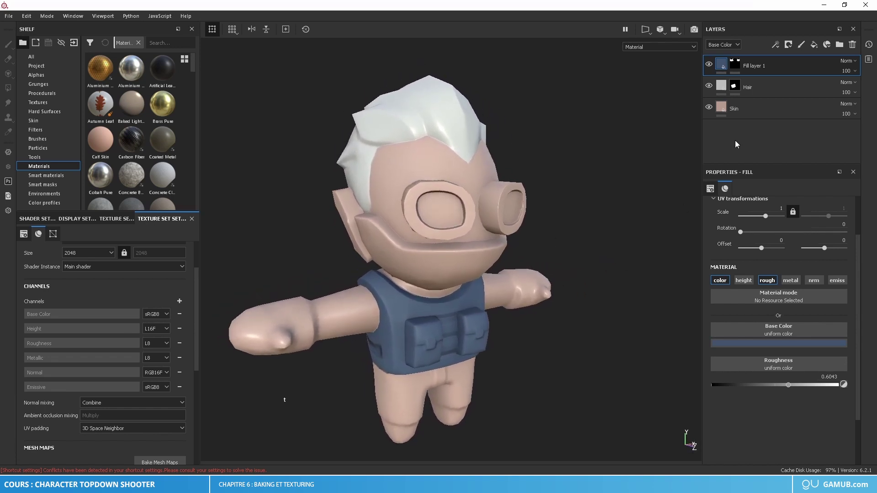
Step: Add a new fill layer at the head of the stack and rename the blue vest fill layer to Vest
left_click(818, 46)
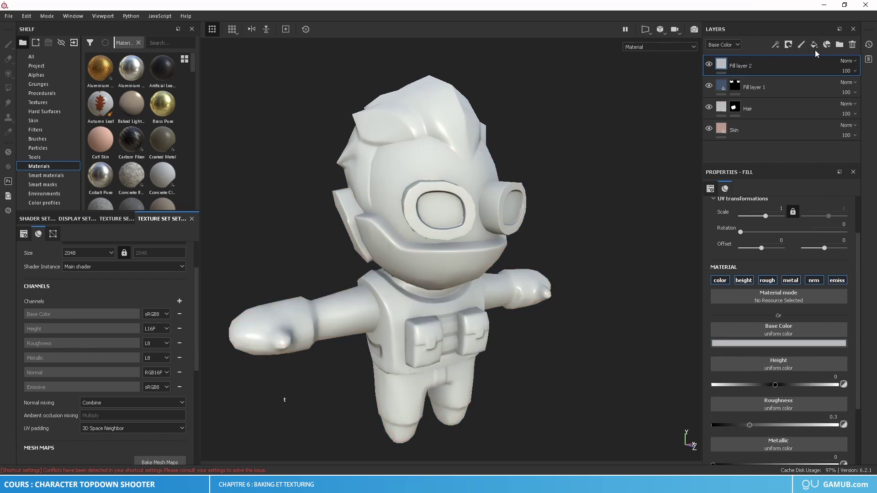
double_click(757, 87)
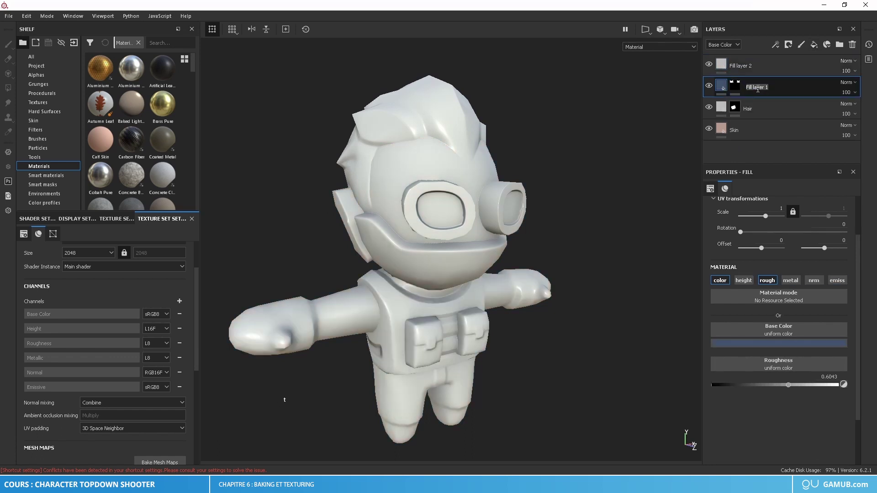
type("Vest")
Step: Keep only the emissive channel active on the new fill layer and set its emissive color to white
left_click(747, 66)
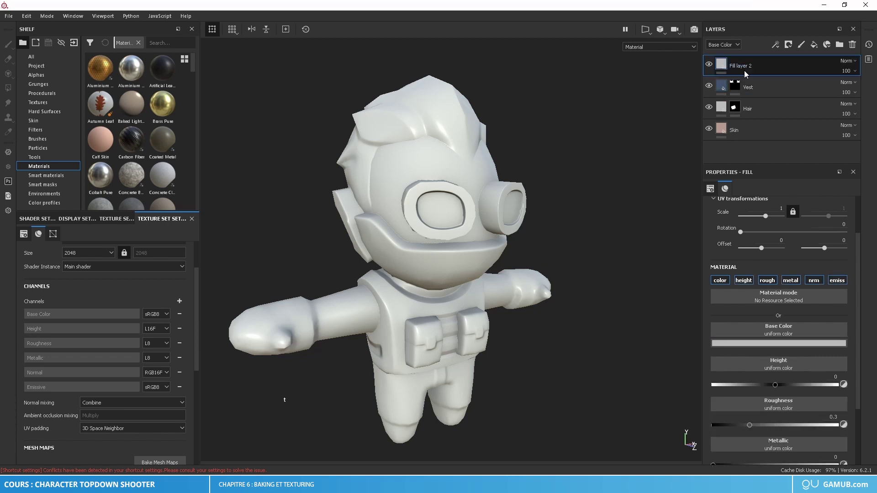
left_click(839, 281)
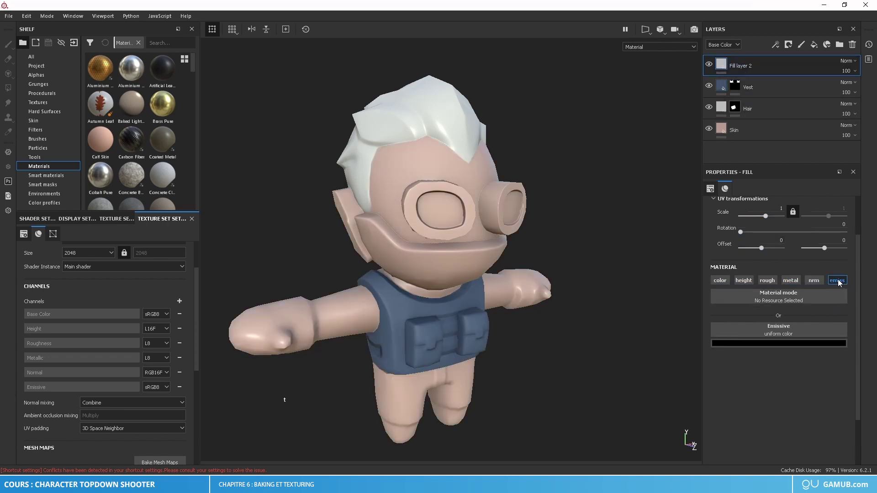
left_click(790, 346)
left_click_drag(788, 379, 743, 363)
left_click(743, 363)
left_click_drag(586, 305, 456, 251, "alt")
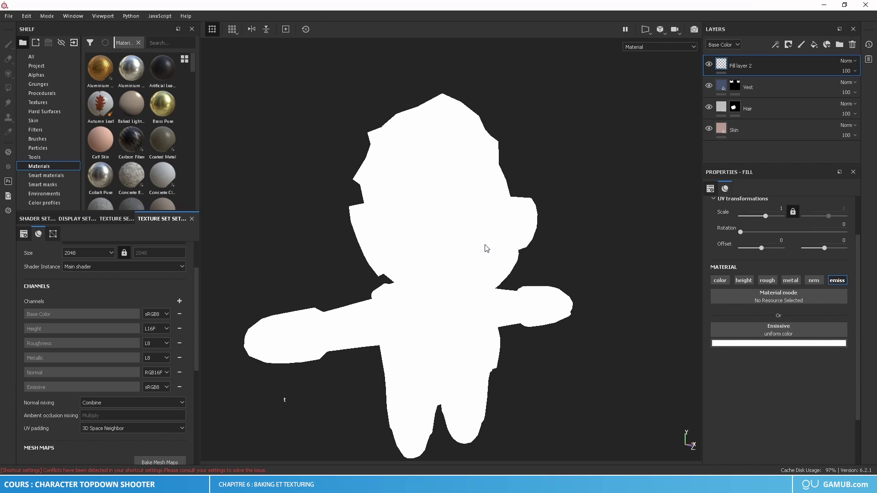
middle_click_drag(485, 249, 492, 231)
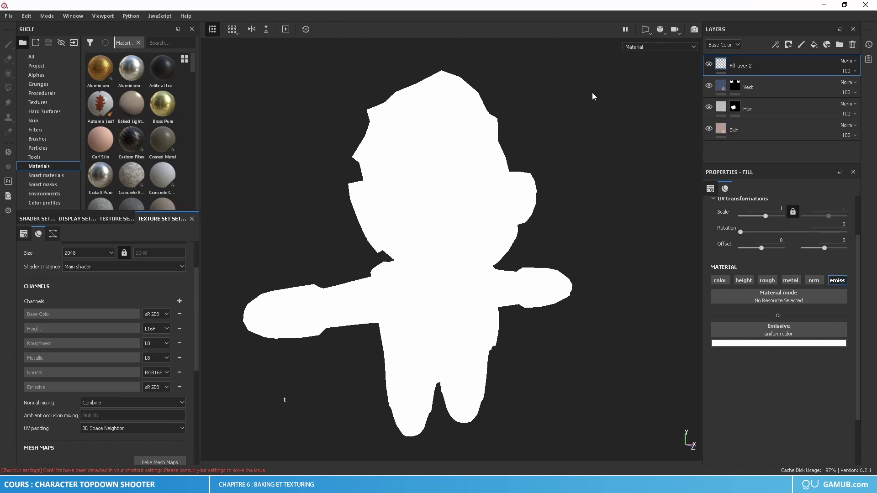
Step: Give the emissive fill layer a black mask and fill the goggle lenses into it using Polygon Fill in polygon mode with color 1
right_click(749, 65)
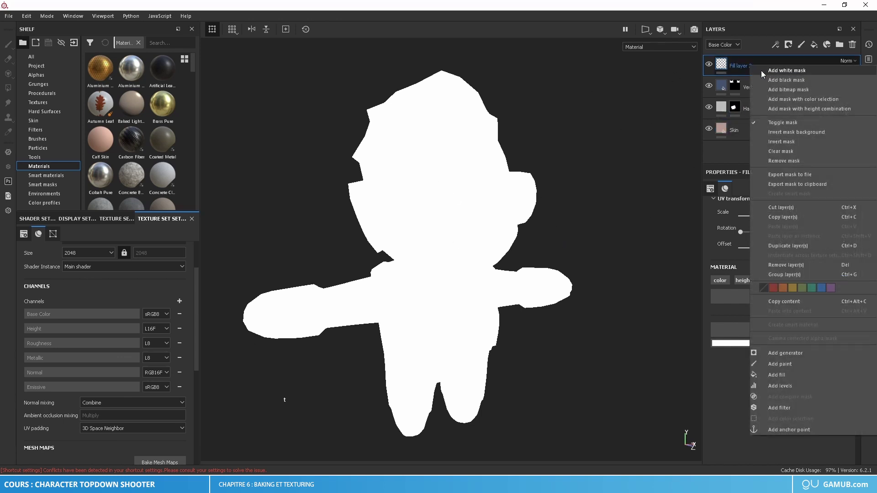
left_click(785, 80)
scroll(484, 212, "up", 2)
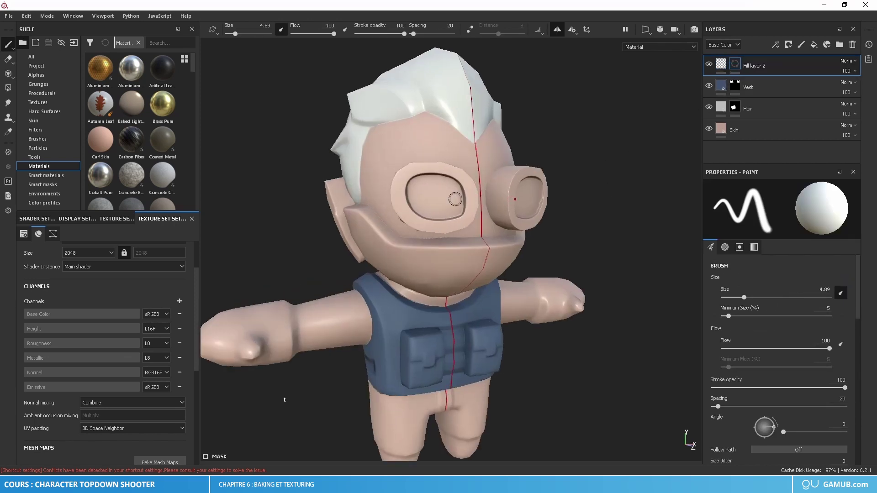
left_click(8, 87)
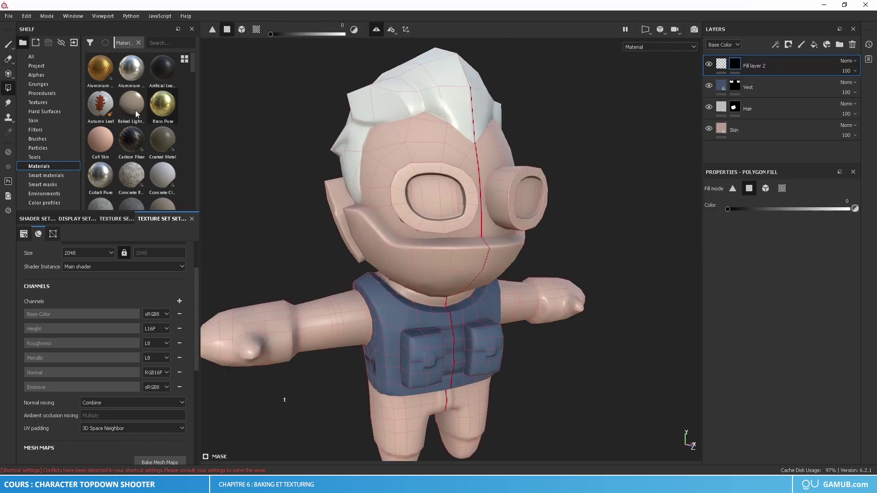
scroll(425, 195, "up", 2)
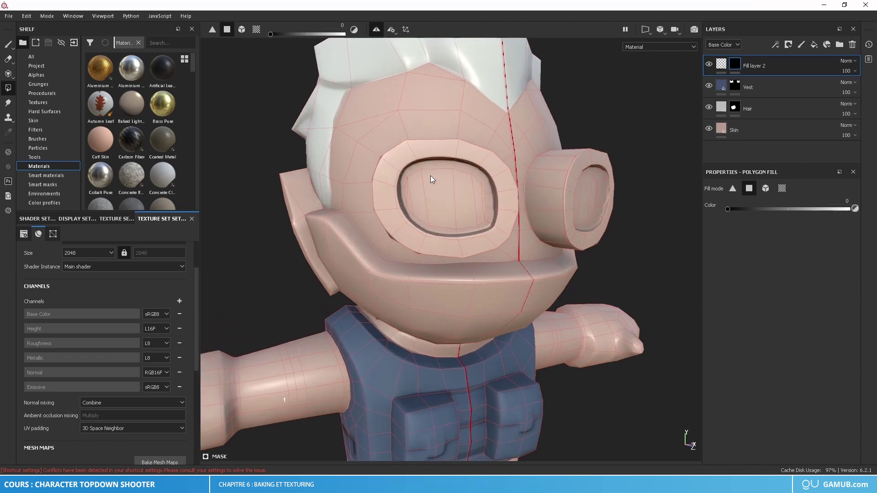
key("x")
mouse_move(458, 172)
left_mouse_down()
mouse_move(442, 168)
mouse_move(417, 185)
mouse_move(476, 201)
left_mouse_up()
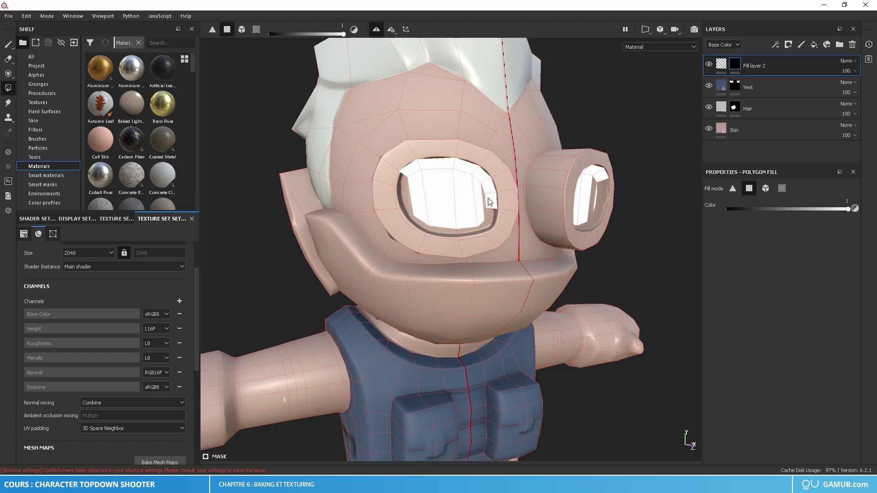
left_click_drag(490, 219, 440, 230)
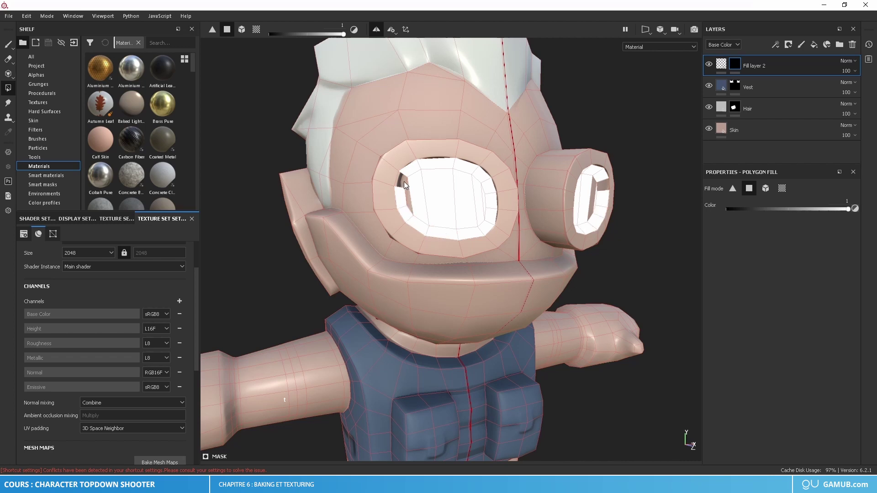
Step: Fill the missed polygons of the goggle lenses into the mask so that both lenses are completely covered
left_click(8, 44)
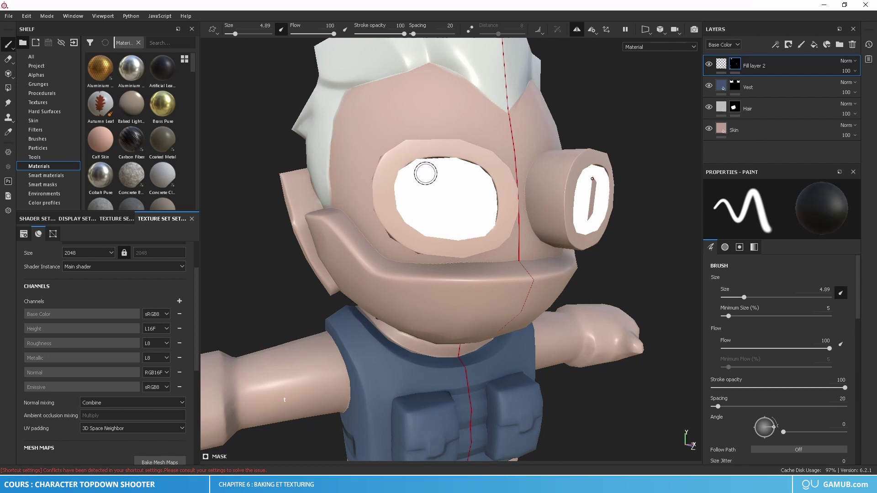
left_click_drag(421, 167, 424, 167, "alt")
right_click_drag(425, 166, 404, 170, "ctrl")
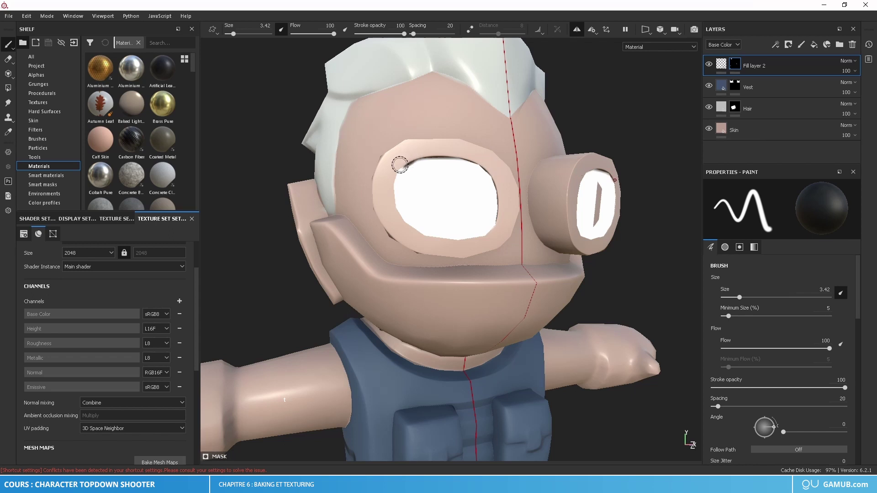
scroll(421, 228, "down", 3)
left_click_drag(421, 228, 561, 179, "alt")
scroll(561, 179, "up", 4)
middle_click_drag(561, 180, 510, 181, "alt")
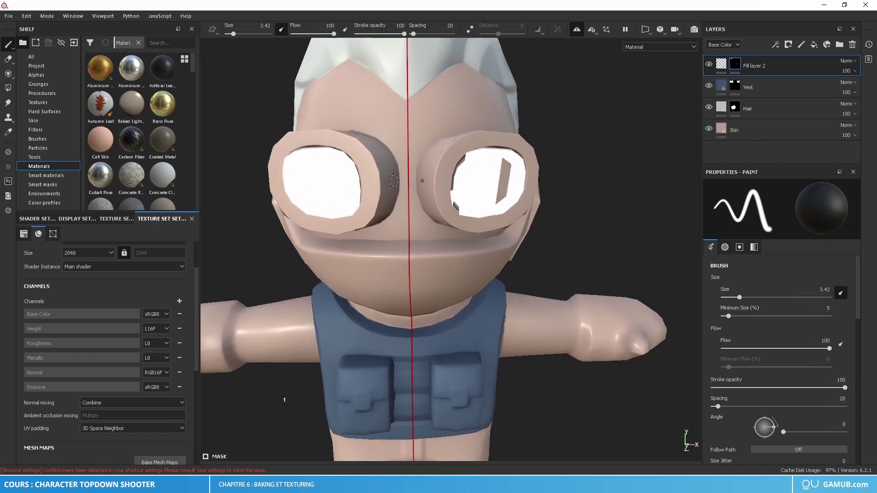
left_click(8, 87)
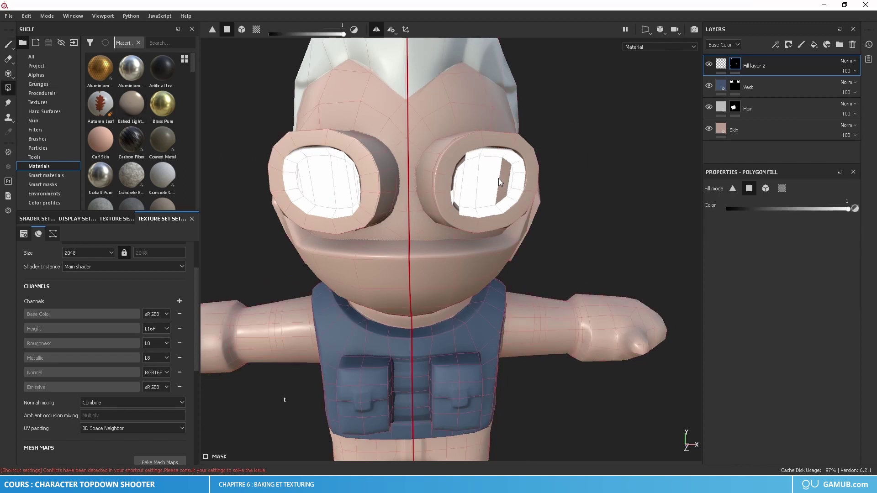
left_click_drag(506, 184, 455, 165, "alt")
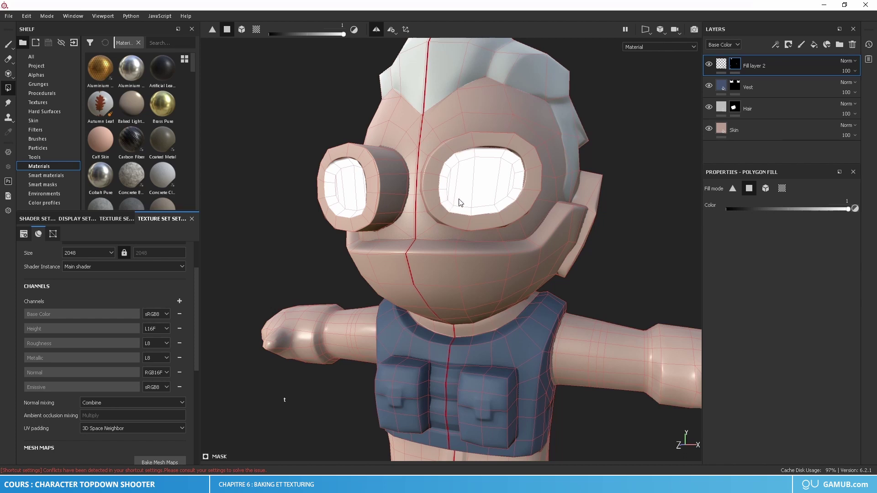
left_click(8, 44)
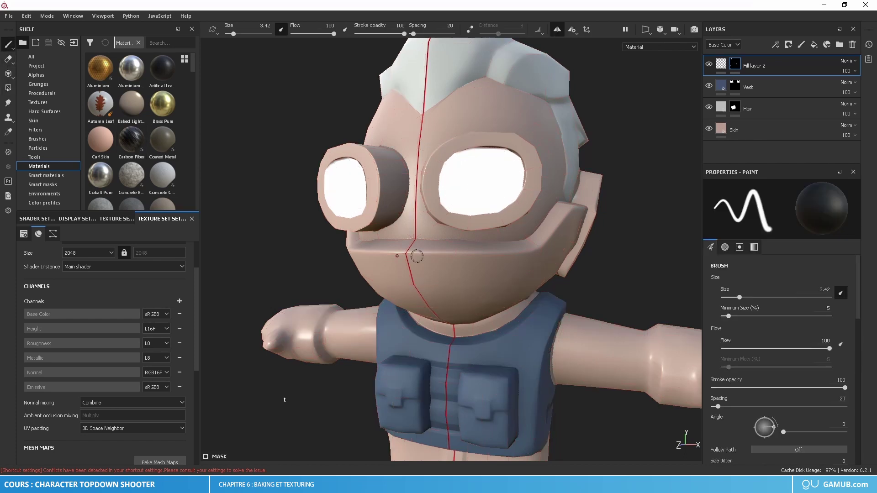
scroll(416, 257, "down", 5)
left_click_drag(336, 305, 531, 282, "alt")
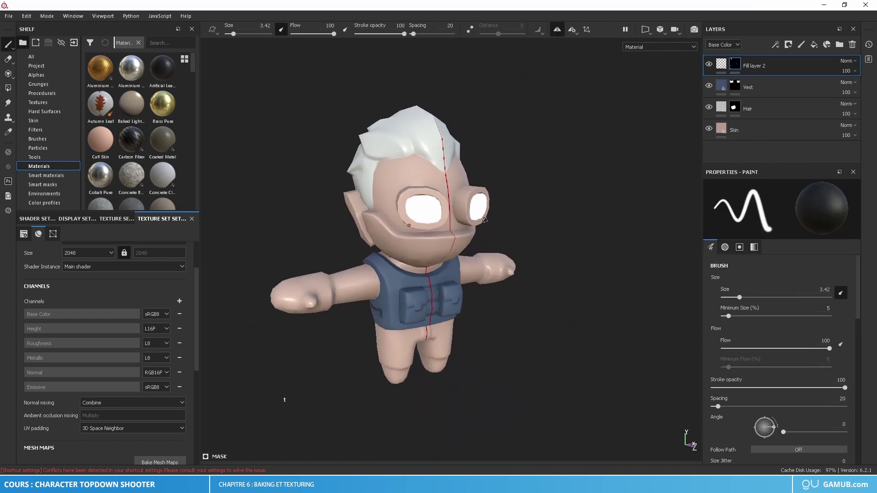
Step: Try a different emissive color on the goggle lens layer and return it to white
left_click(721, 64)
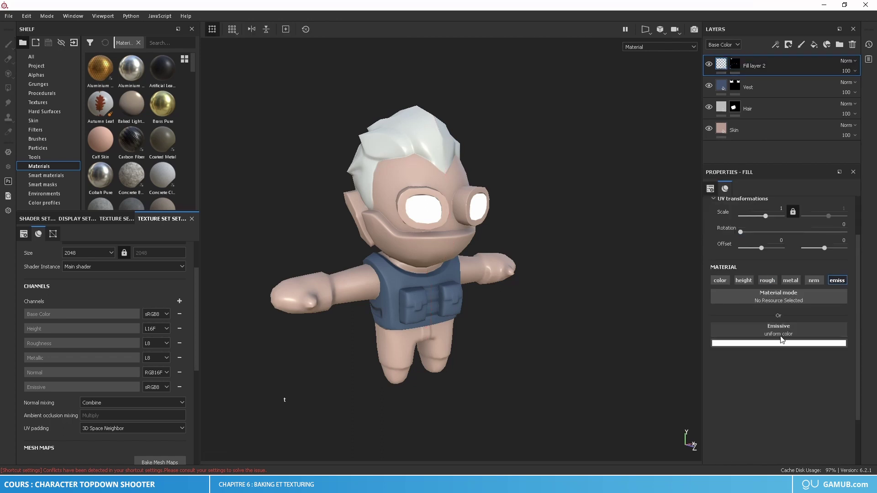
left_click(781, 341)
left_click_drag(804, 372, 745, 360)
left_click(710, 370)
left_click_drag(539, 285, 558, 238, "alt")
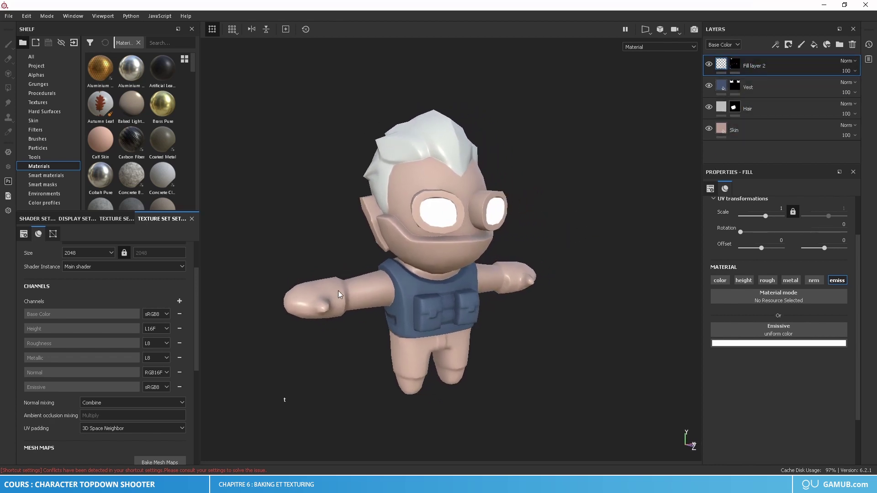
left_click_drag(358, 180, 364, 185, "alt")
Step: Rename the goggle lens layer Emissive and add a color-only fill layer with a dark blue-grey base color
double_click(755, 66)
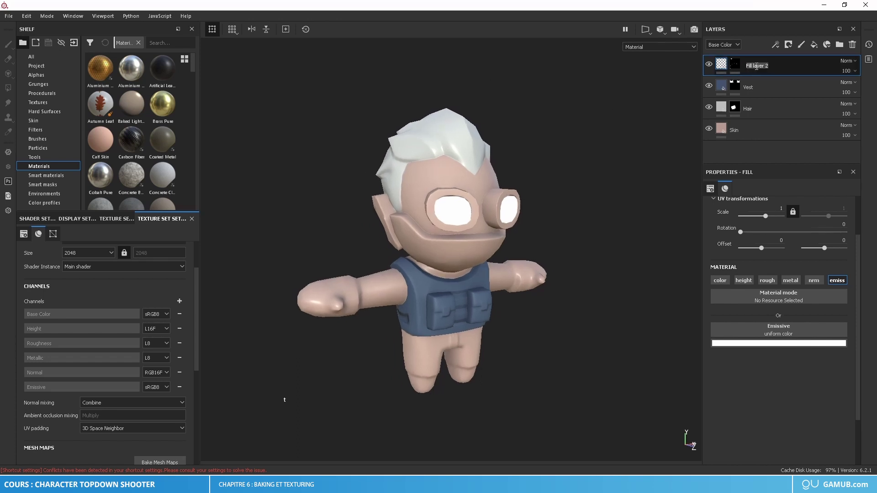
left_click(813, 44)
left_click(720, 280, "alt")
left_click(759, 343)
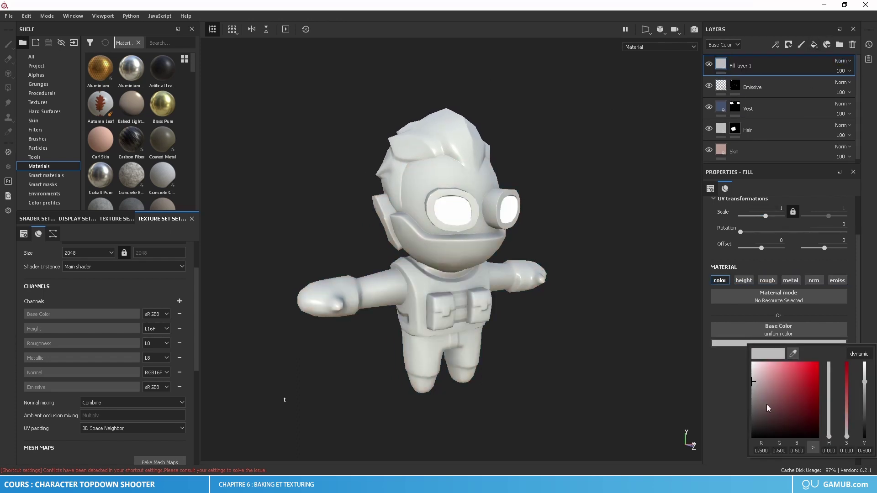
left_click(764, 411)
left_click(831, 391)
Step: Give the new dark blue-grey fill layer a black mask and activate Polygon Fill for it
right_click(739, 66)
left_click(774, 80)
key("4")
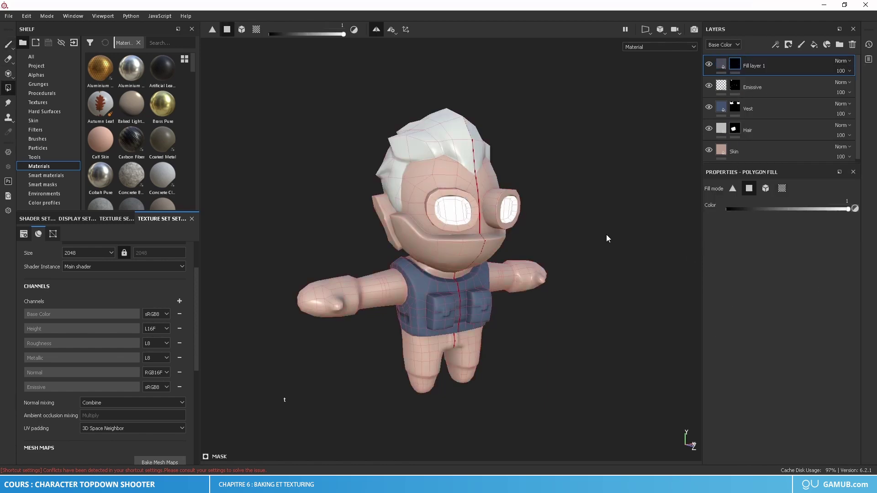
Step: Clear the stray polygons around the goggles from the Emissive layer's mask
left_click_drag(607, 238, 657, 238, "alt")
scroll(447, 246, "up", 4)
left_click(735, 86)
left_click_drag(368, 210, 416, 207, "alt")
key("x")
left_click(396, 208)
left_click(393, 81)
left_click_drag(526, 242, 393, 199, "alt")
Step: Fill the polygons of the character's face mask into the dark blue-grey layer's mask with color 1
left_click(735, 64)
key("x")
left_click(445, 213)
left_click_drag(452, 244, 518, 246, "alt")
left_click_drag(513, 205, 568, 215)
left_click_drag(521, 231, 432, 201)
mouse_move(434, 198)
left_mouse_down("alt")
mouse_move(397, 179)
mouse_move(424, 210)
mouse_move(510, 228)
mouse_move(355, 221)
mouse_move(542, 250)
mouse_move(495, 227)
mouse_move(515, 220)
left_mouse_up("alt")
Step: Correct the face mask fill by covering its missed polygons around the sides and back of the head
key("x")
key("1")
scroll(431, 216, "up", 4)
key("x")
mouse_move(431, 216)
left_mouse_down("alt")
mouse_move(439, 234)
mouse_move(573, 196)
left_mouse_up("alt")
scroll(441, 237, "down", 5)
key("4")
scroll(411, 207, "up", 2)
mouse_move(374, 211)
left_mouse_down("alt")
mouse_move(478, 164)
mouse_move(393, 226)
mouse_move(457, 230)
mouse_move(436, 230)
left_mouse_up("alt")
left_click(332, 199)
scroll(335, 201, "down", 5)
key("x")
scroll(457, 230, "up", 3)
Step: Fill the missed collar polygons at the neck into the Vest layer's mask with color 1
left_click(736, 111)
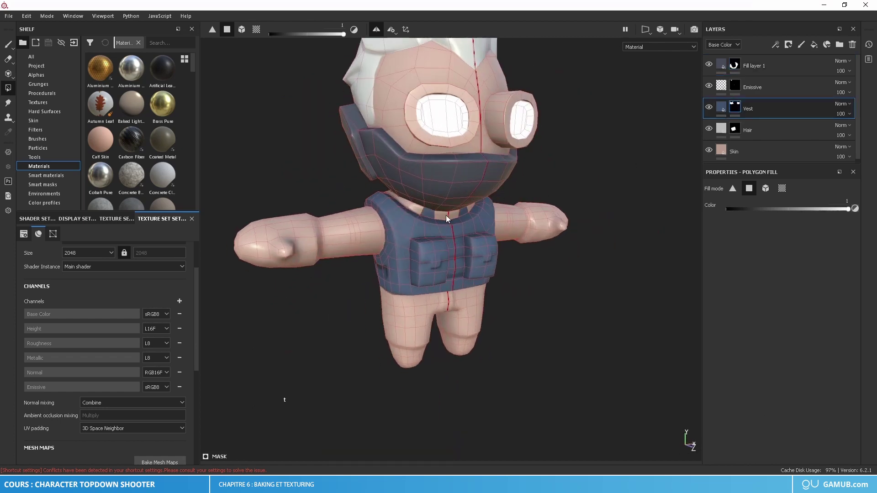
left_click(412, 209)
scroll(399, 205, "up", 3)
left_click_drag(389, 185, 467, 215, "alt")
scroll(467, 215, "up", 2)
left_click(329, 188)
scroll(376, 226, "down", 5)
left_click_drag(379, 292, 322, 265, "alt")
Step: Adjust the face mask layer's base color to a dark blue-grey with a value of about 0.079, and rename the layer Mask
left_click(721, 64)
left_click(771, 343)
left_click_drag(864, 410, 869, 414)
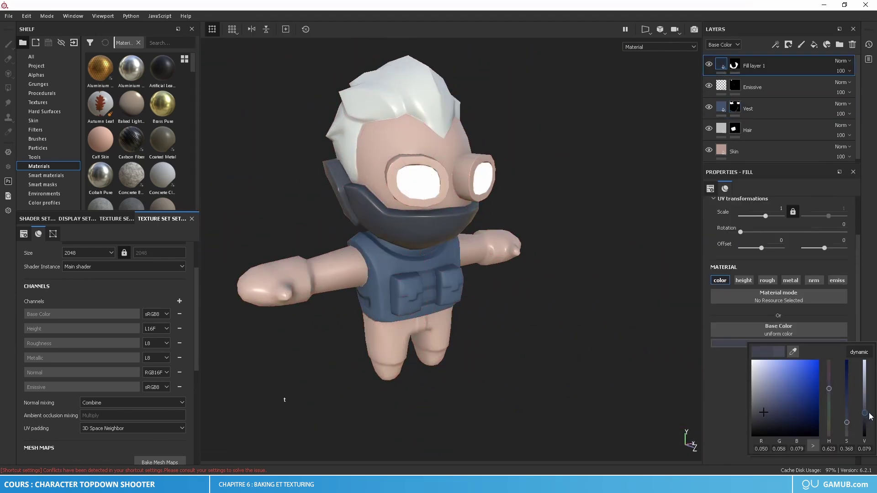
left_click_drag(561, 333, 554, 337, "alt")
double_click(758, 65)
type("M")
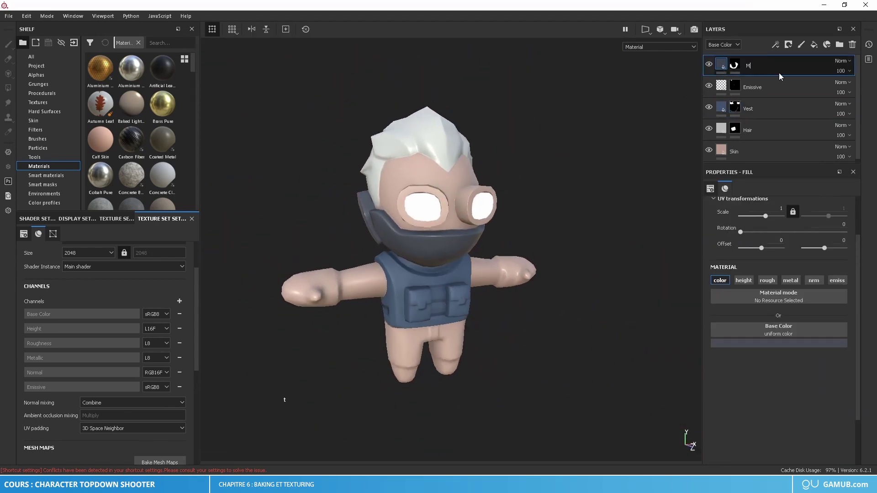
type("ask")
key("Return")
Step: Add another color-only fill layer above Mask and set its base color to a very dark grey-brown
left_click_drag(566, 274, 579, 266, "alt")
left_click(814, 45)
left_click(720, 280, "alt")
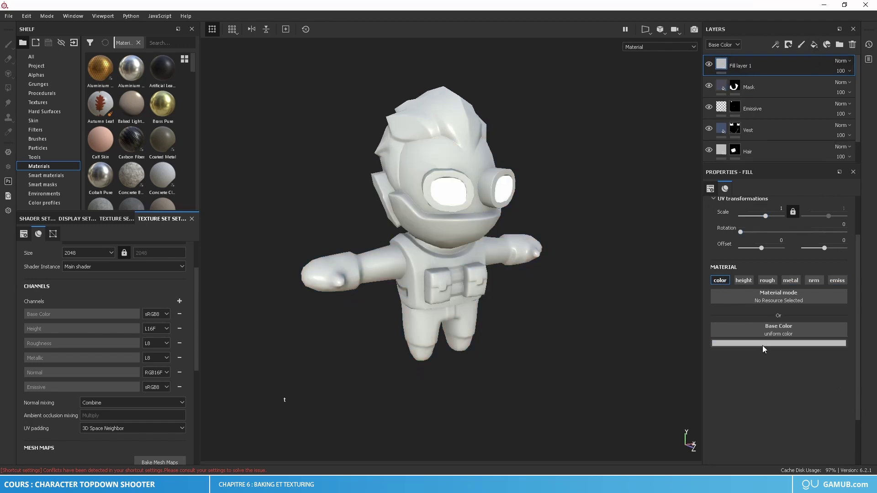
left_click(762, 345)
left_click_drag(762, 413, 759, 428)
Step: Give the grey-brown layer a black mask, fill the trouser polygons into it, and name the layer Pants
right_click(746, 71)
left_click(759, 85)
left_click_drag(580, 292, 520, 285, "alt")
left_click(9, 87)
middle_click_drag(389, 359, 350, 312, "alt")
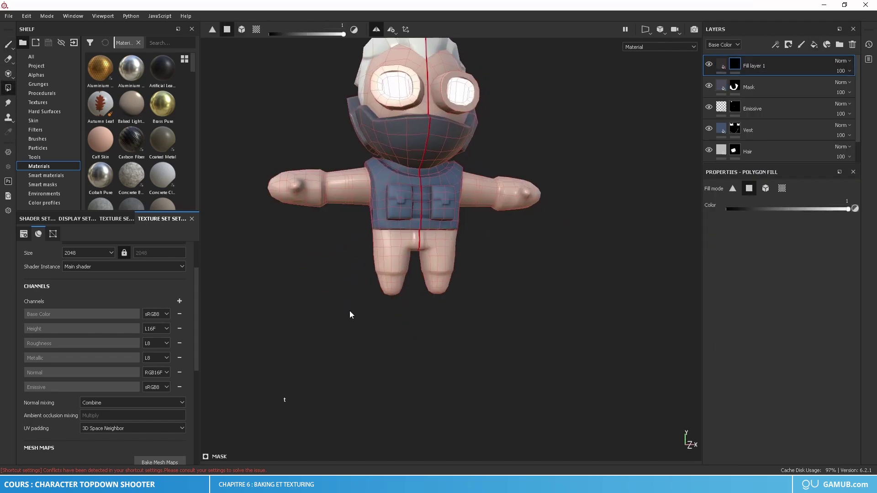
left_click_drag(351, 314, 483, 272, "alt")
double_click(761, 66)
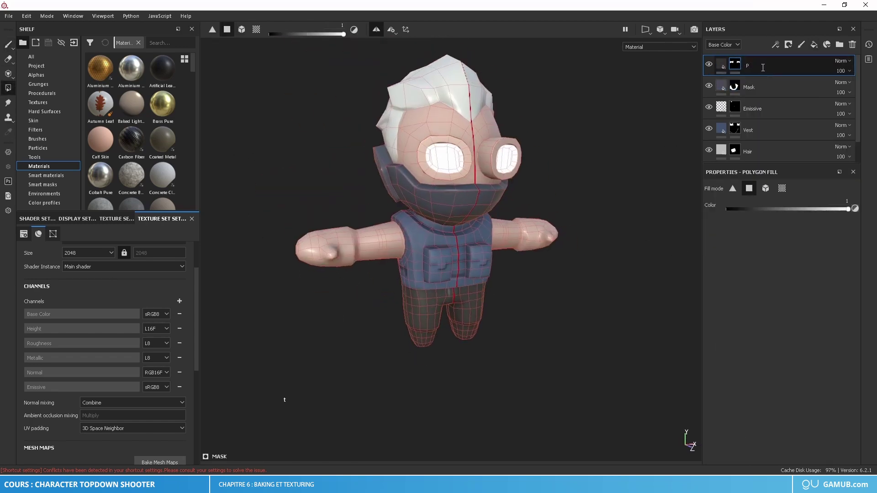
Step: Add a new fill layer above Pants, name it Gloves and give it a black mask
left_click(814, 45)
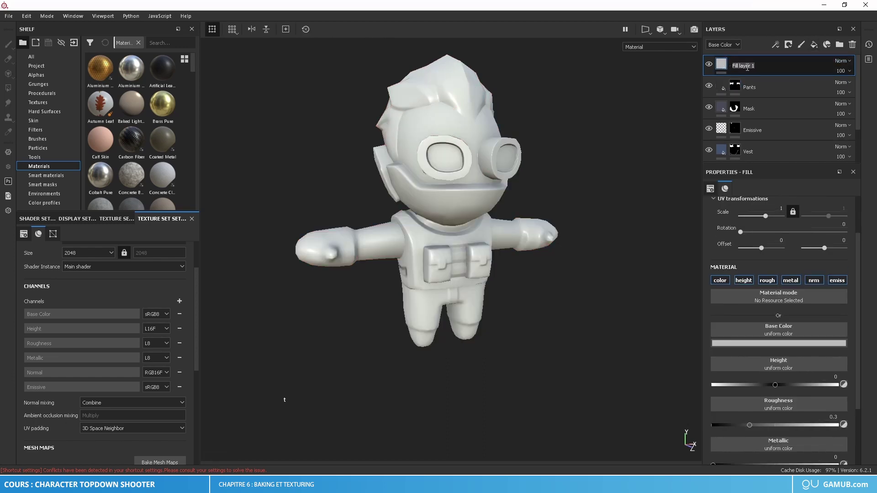
type("Gloves")
right_click(747, 66)
left_click(769, 80)
Step: Fill the hand polygons of the character into the Gloves layer's mask
left_click_drag(352, 240, 390, 233, "alt")
scroll(391, 233, "up", 3)
mouse_move(297, 168)
left_mouse_down()
mouse_move(414, 305)
mouse_move(539, 292)
mouse_move(460, 298)
mouse_move(477, 296)
left_mouse_up()
key("1")
scroll(420, 302, "down", 3)
scroll(460, 299, "down", 1)
Step: Keep only the color channel active on the Gloves layer and set its base color to a dark purple-grey
left_click(721, 64)
scroll(746, 230, "down", 4)
left_click(719, 281, "alt")
left_click(774, 343)
left_click(759, 417)
left_click_drag(829, 411, 832, 387)
Step: Fill the remaining glove polygons of the character's left hand into the Gloves mask, then return to the paint brush
left_click(734, 64)
left_click_drag(516, 183, 425, 195, "alt")
left_click(8, 88)
scroll(484, 242, "up", 3)
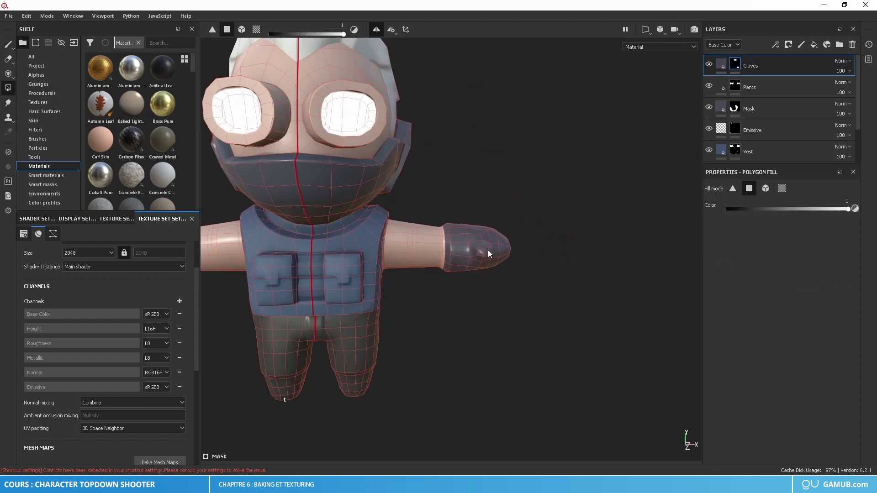
left_click_drag(479, 210, 502, 192, "alt")
left_click_drag(505, 186, 444, 316)
scroll(445, 317, "down", 3)
left_click_drag(411, 292, 458, 303, "alt")
middle_click_drag(458, 303, 491, 327, "alt")
scroll(491, 326, "down", 1)
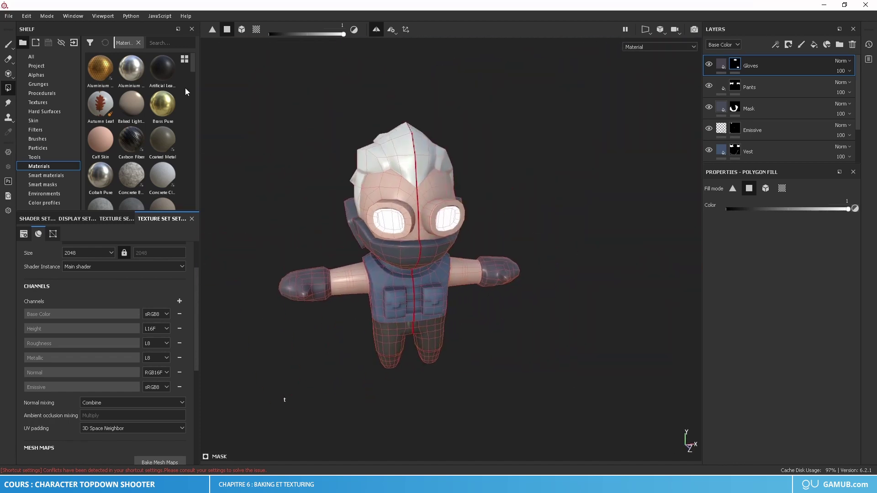
left_click(8, 44)
left_click_drag(390, 270, 430, 269, "alt")
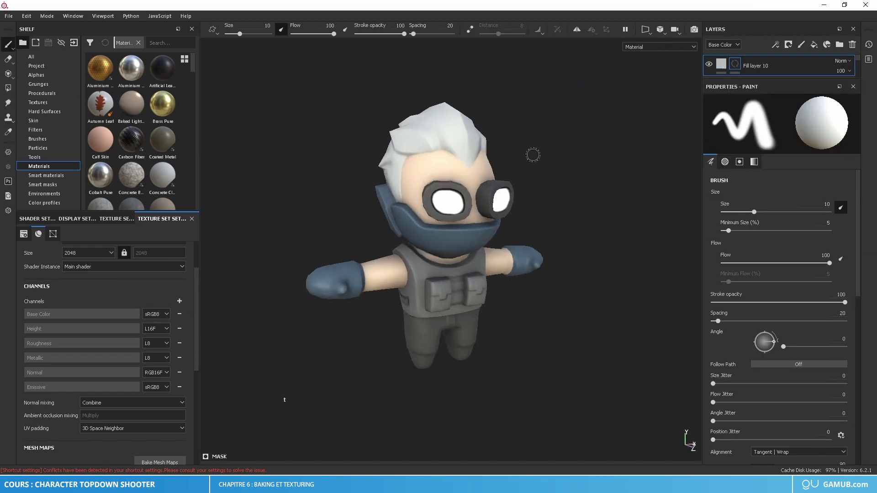
Step: Fill the sleeve polygons of both arms into the mask of the light Fill layer 10 using Polygon Fill
key("4")
scroll(499, 272, "up", 4)
left_click_drag(499, 273, 434, 270, "alt")
left_click_drag(337, 209, 380, 297)
left_click_drag(586, 234, 484, 213, "ctrl+alt")
left_click_drag(283, 69, 442, 65, "ctrl+alt")
left_click(377, 29)
left_click_drag(335, 166, 394, 272)
left_click_drag(594, 196, 522, 188, "alt")
left_click_drag(533, 156, 458, 189)
Step: Fill the shirt collar polygons around the neck into the same light layer's mask and return to the paint brush
left_click_drag(365, 195, 488, 182, "alt")
scroll(410, 196, "up", 3)
left_click(396, 211)
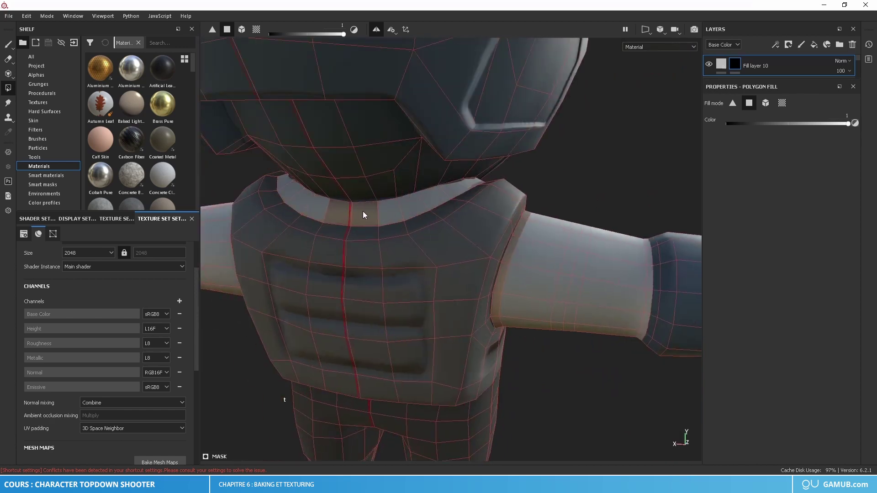
scroll(363, 211, "down", 4)
left_click_drag(538, 228, 375, 239, "alt")
left_click(8, 45)
mouse_move(449, 217)
left_mouse_down("alt")
mouse_move(454, 238)
mouse_move(452, 190)
left_mouse_up("alt")
left_click(9, 88)
scroll(367, 226, "up", 5)
mouse_move(445, 260)
left_mouse_down("alt")
mouse_move(528, 203)
mouse_move(487, 150)
mouse_move(554, 227)
mouse_move(451, 264)
mouse_move(472, 256)
mouse_move(499, 165)
mouse_move(470, 262)
mouse_move(445, 211)
mouse_move(475, 255)
mouse_move(470, 242)
mouse_move(456, 256)
mouse_move(459, 249)
mouse_move(465, 333)
mouse_move(464, 274)
left_mouse_up("alt")
left_click(8, 45)
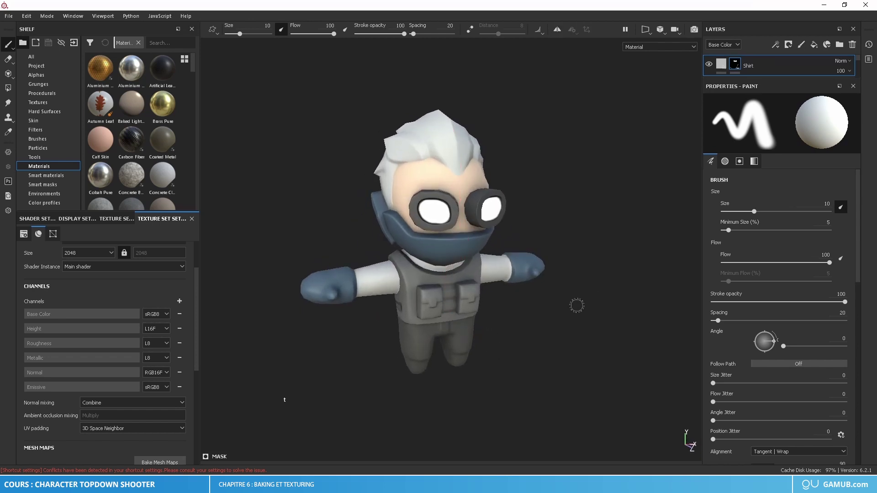
Step: Open the texture export settings, look through the output templates and choose Unreal Engine 4 (Packed)
mouse_move(577, 305)
left_mouse_down("alt")
mouse_move(546, 308)
mouse_move(544, 347)
mouse_move(543, 297)
mouse_move(555, 305)
left_mouse_up("alt")
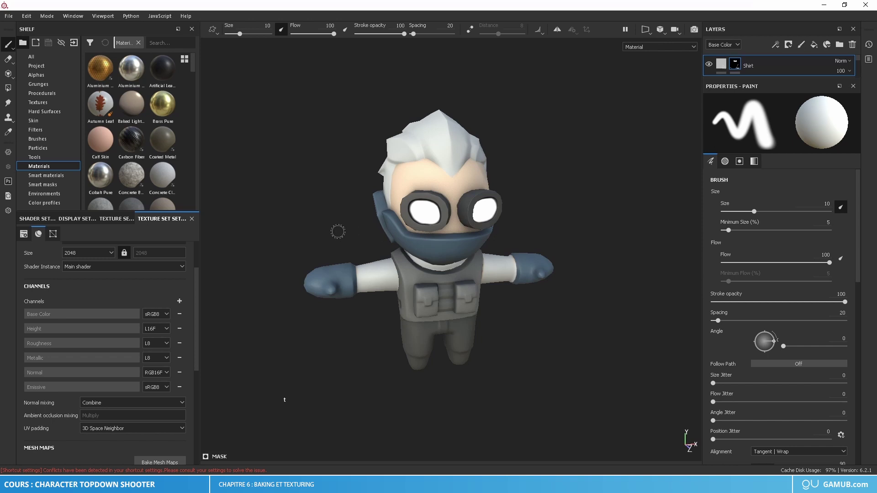
key("ctrl+shift")
key("ctrl+shift+e")
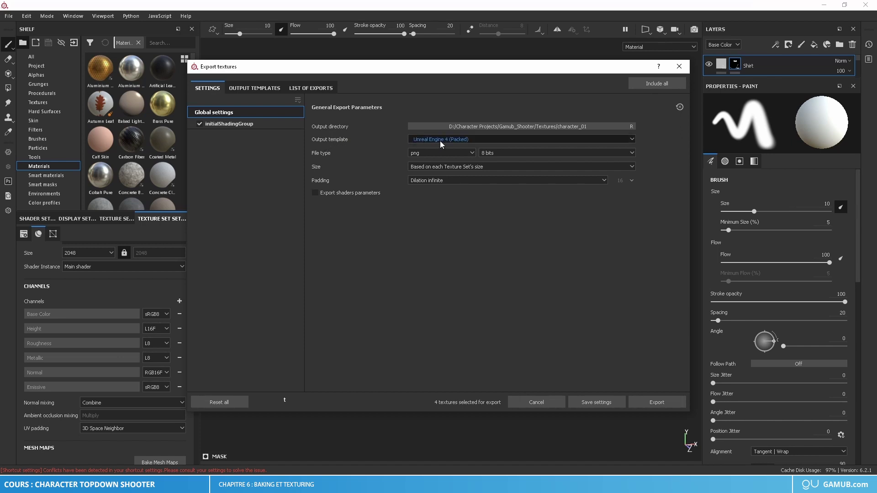
left_click(459, 139)
scroll(473, 172, "up", 3)
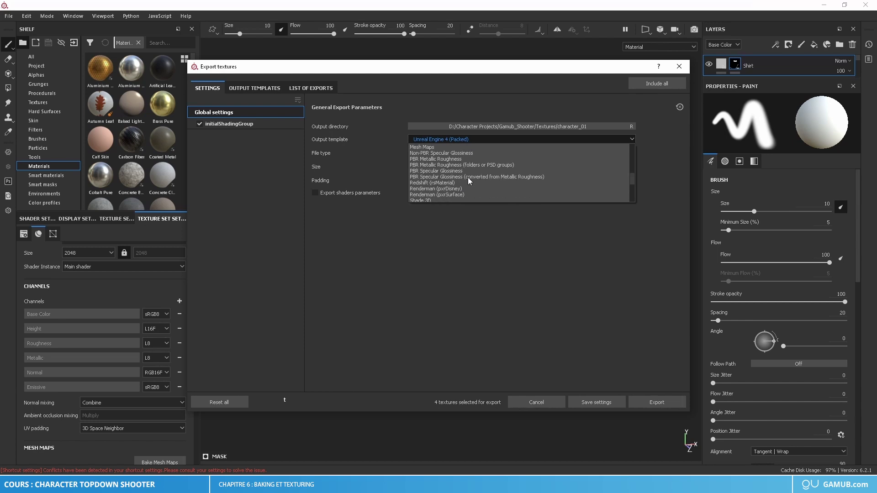
scroll(467, 177, "down", 2)
scroll(476, 182, "down", 1)
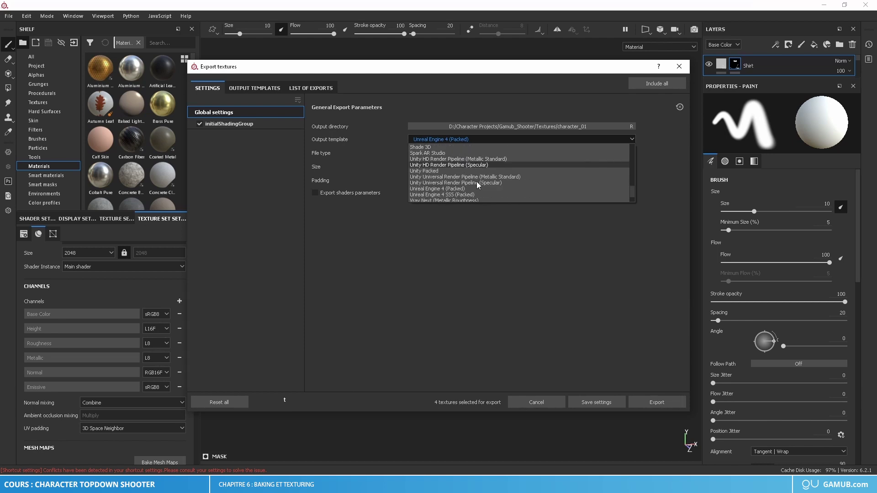
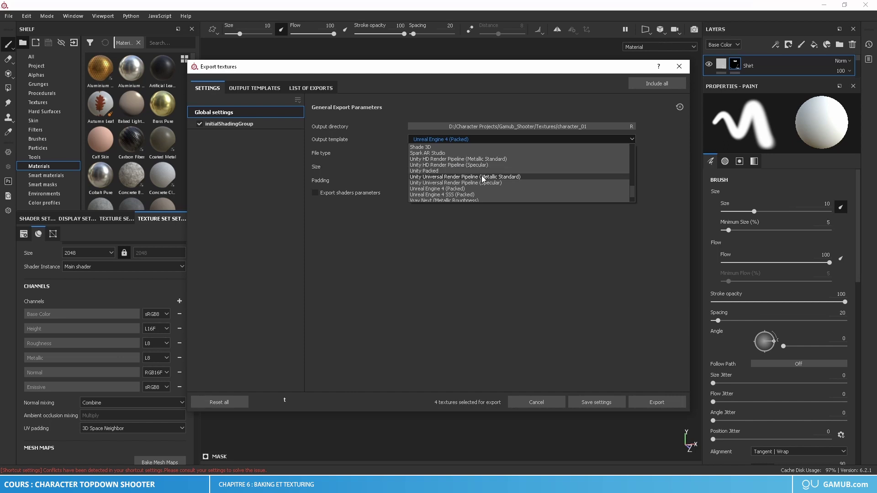
scroll(482, 178, "down", 1)
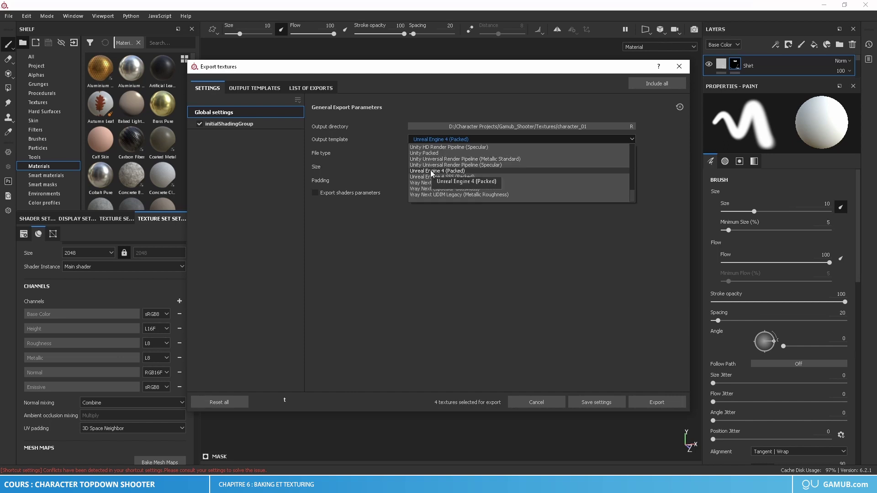
left_click(461, 173)
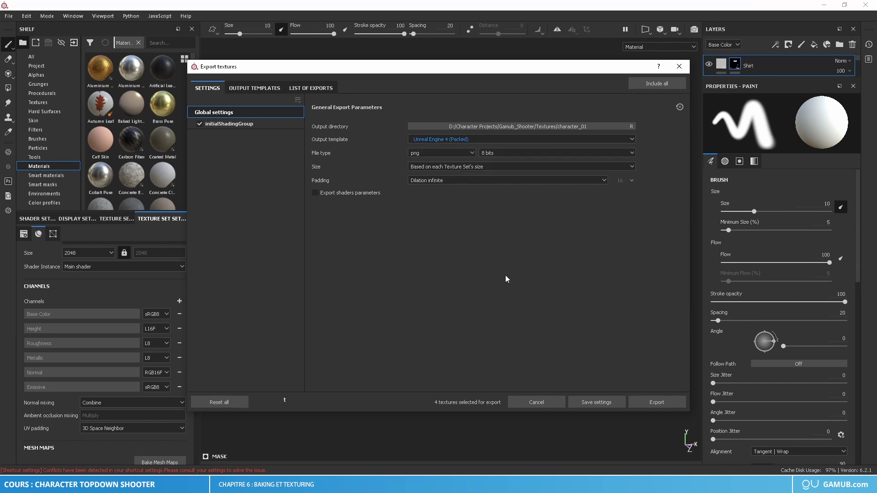
Step: Look through the available export file types, keep png, and close the export settings
left_click(433, 153)
scroll(439, 188, "down", 1)
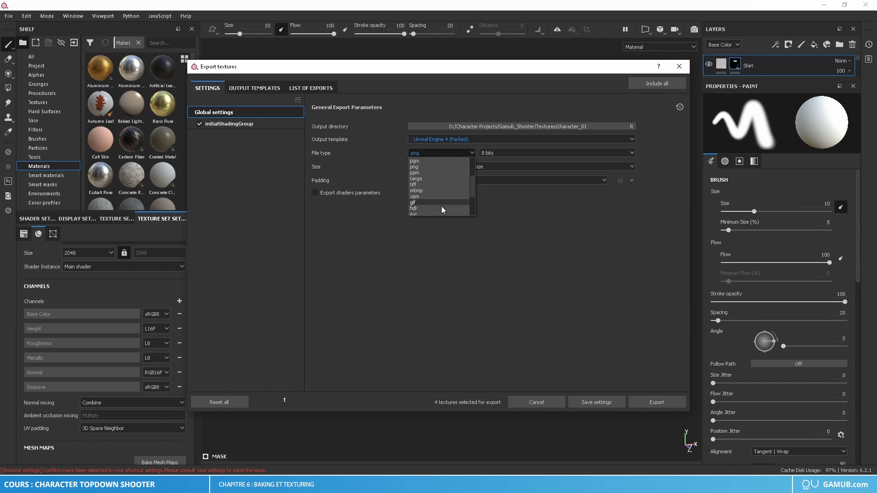
left_click(459, 152)
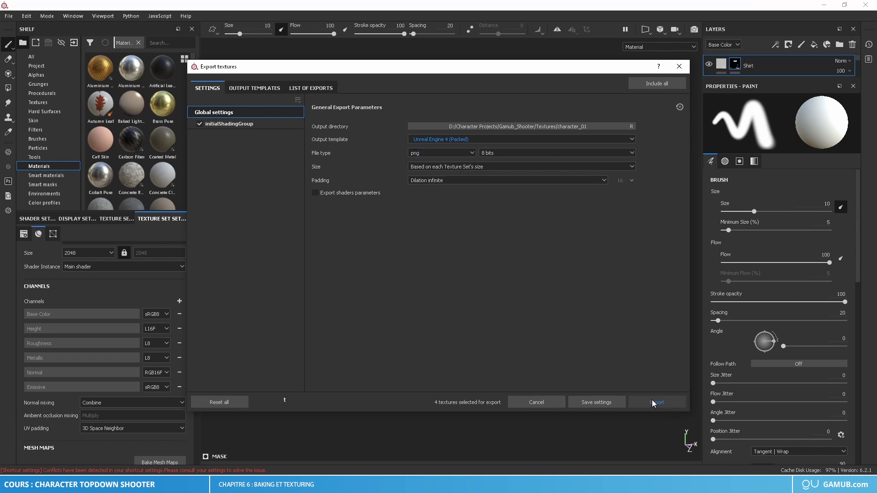
left_click(679, 67)
mouse_move(552, 280)
left_mouse_down("alt")
mouse_move(630, 289)
mouse_move(571, 291)
left_mouse_up("alt")
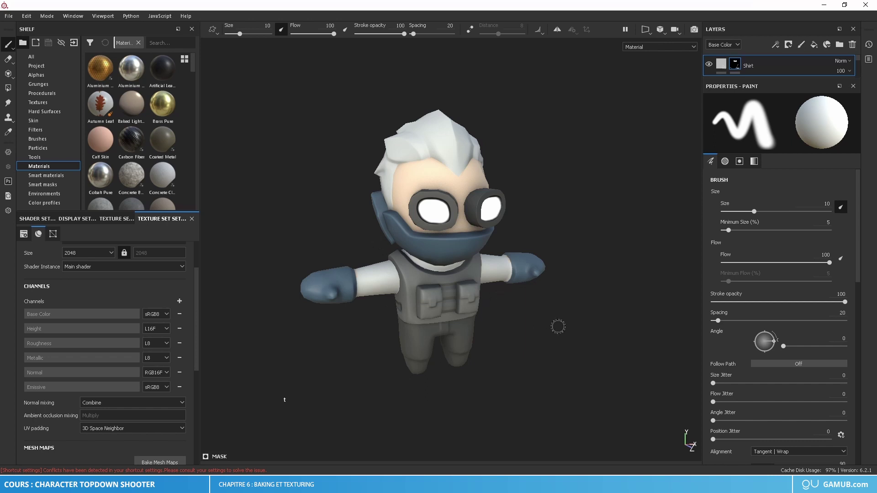
mouse_move(570, 323)
left_mouse_down("alt")
mouse_move(491, 327)
mouse_move(588, 322)
mouse_move(571, 320)
left_mouse_up("alt")
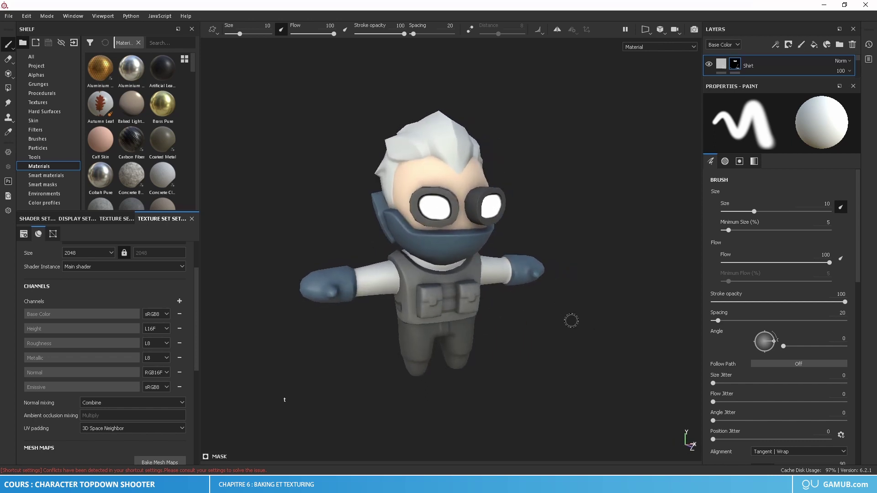